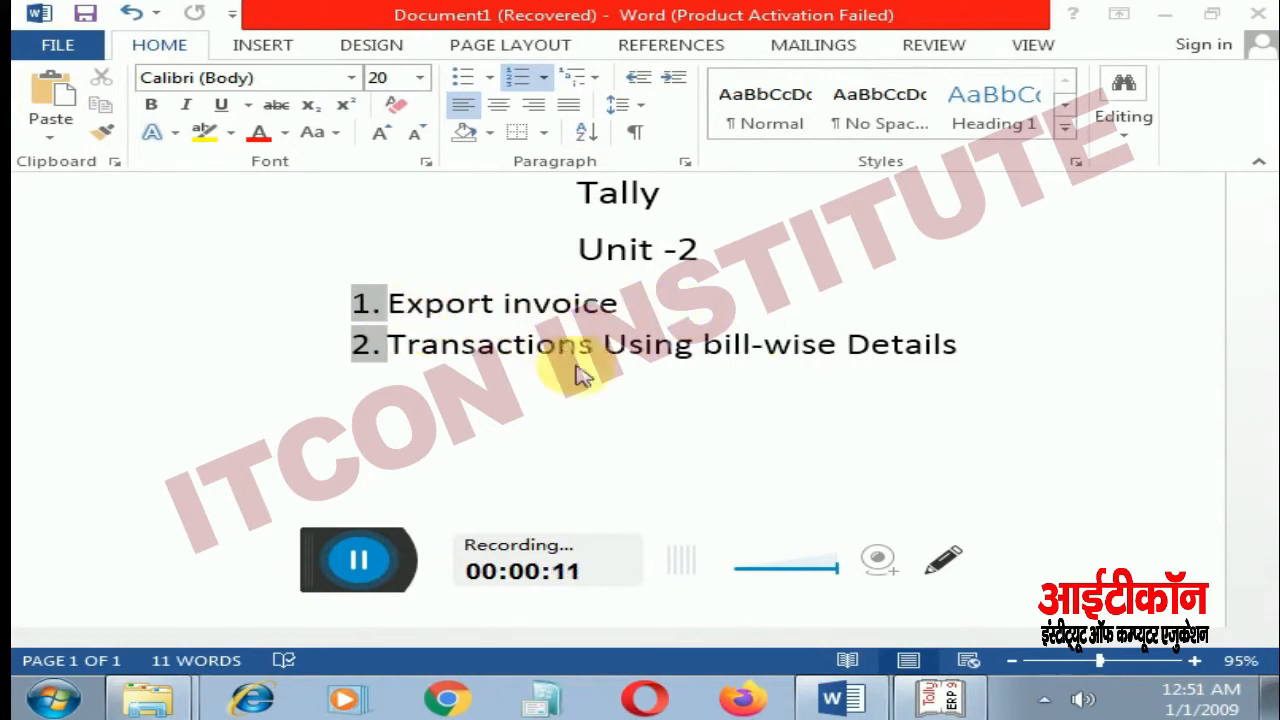
Step: Switch to Tally.ERP 9 and open the GST details of Raam Traders from the statutory and taxation features
left_click(940, 700)
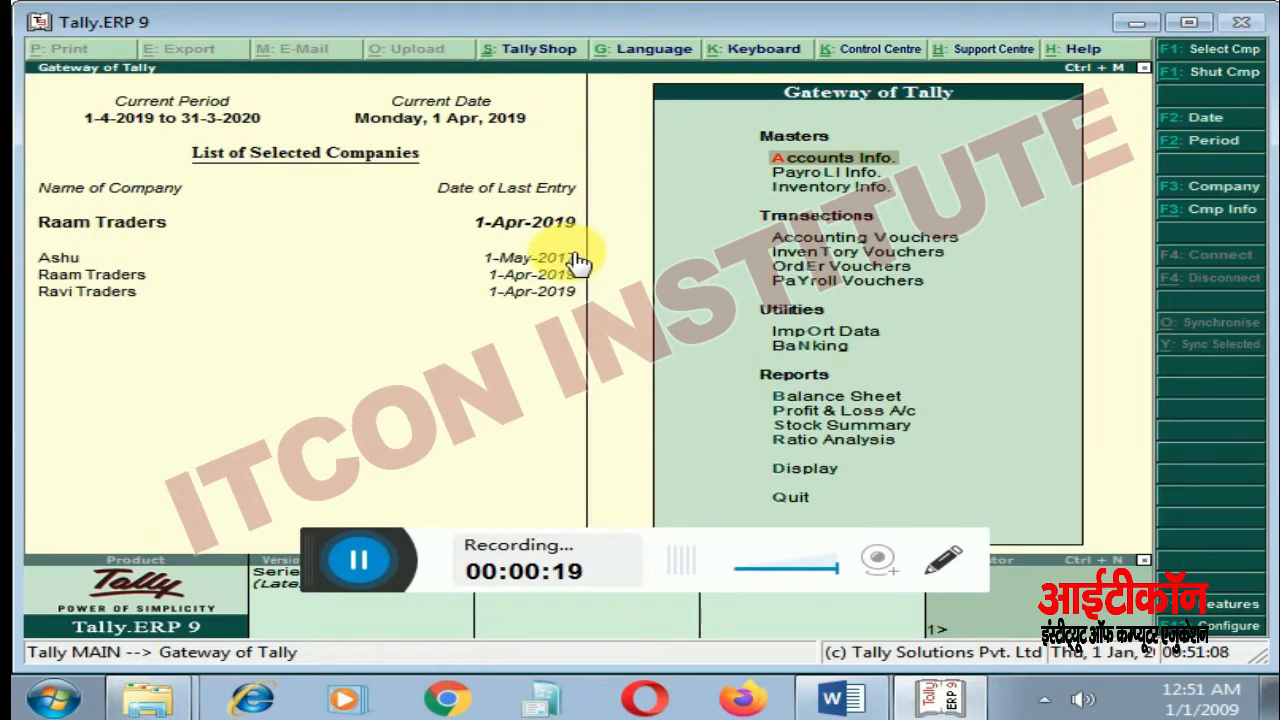
key("F11")
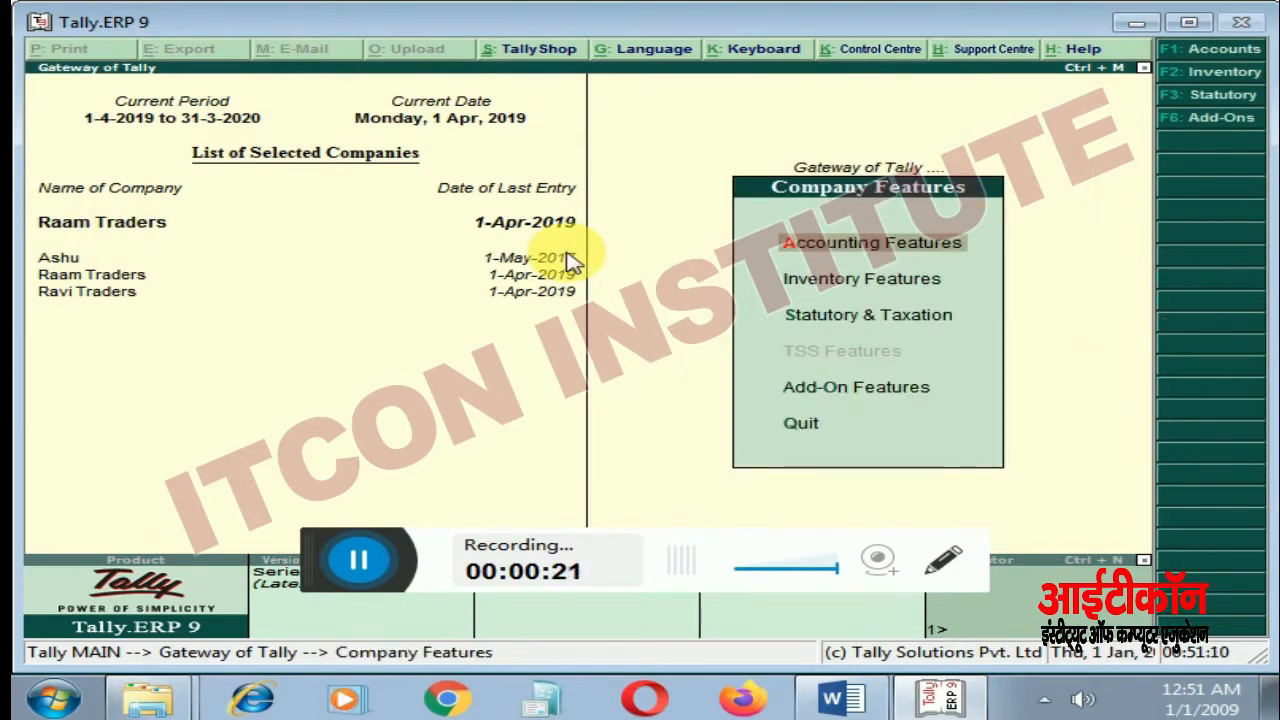
key("s")
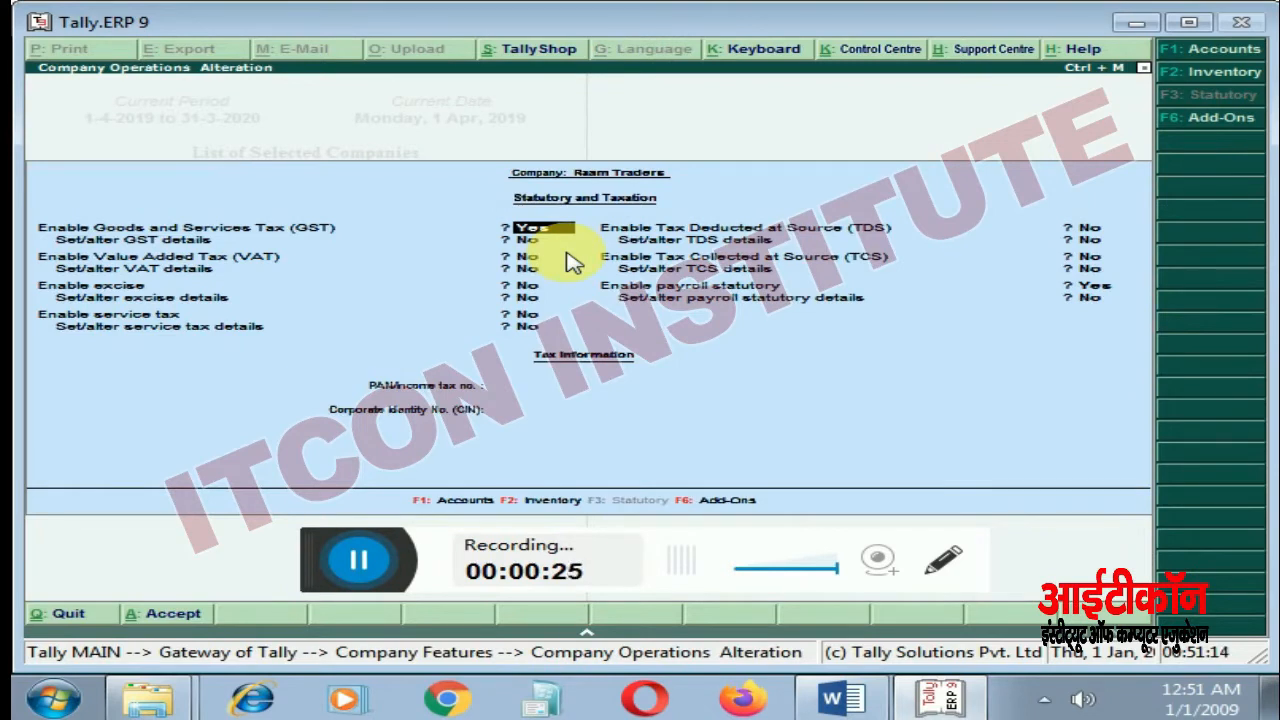
key("Return")
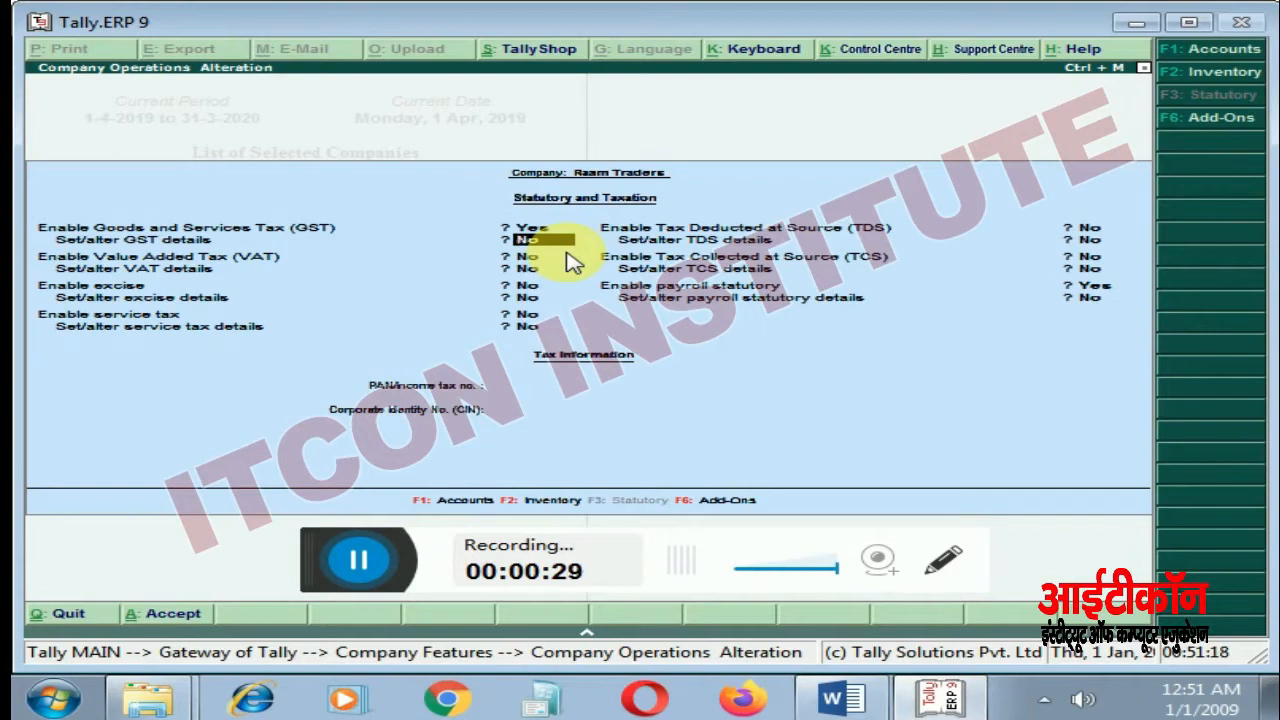
type("y")
key("Return")
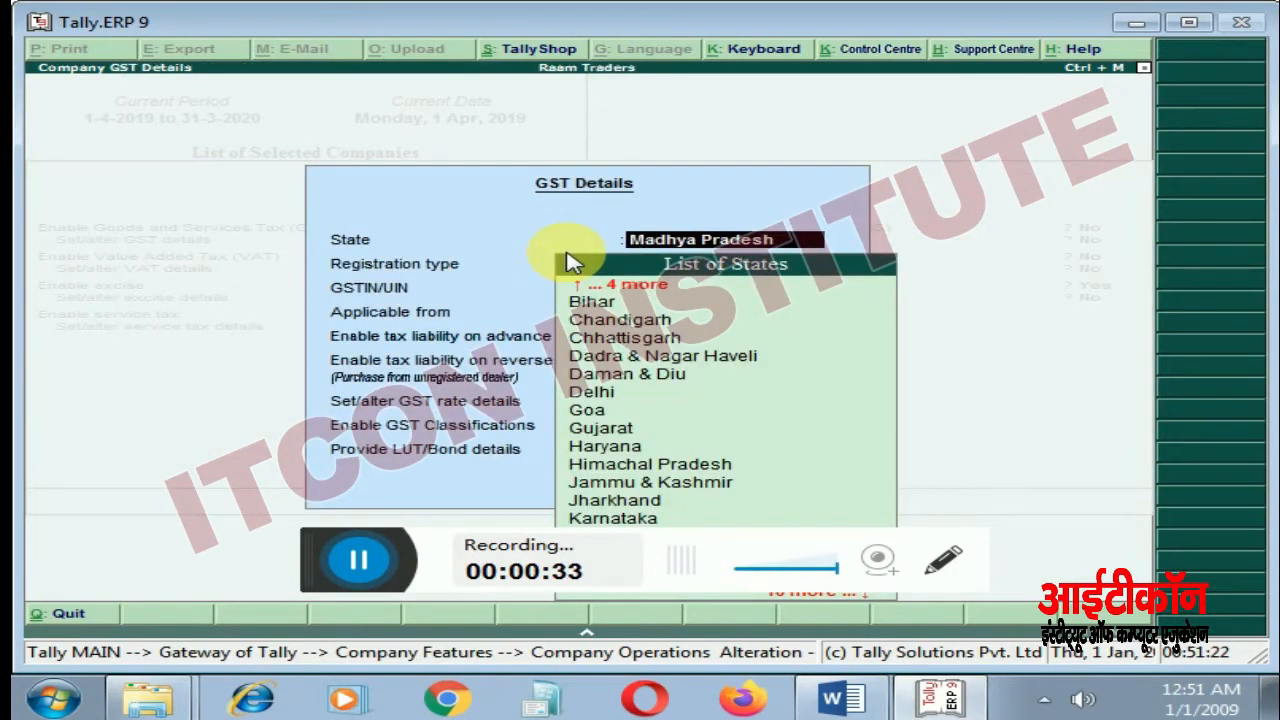
Step: Go through the company's GST details from state to GST classifications, keeping the existing entries
key("Return")
key("Return")
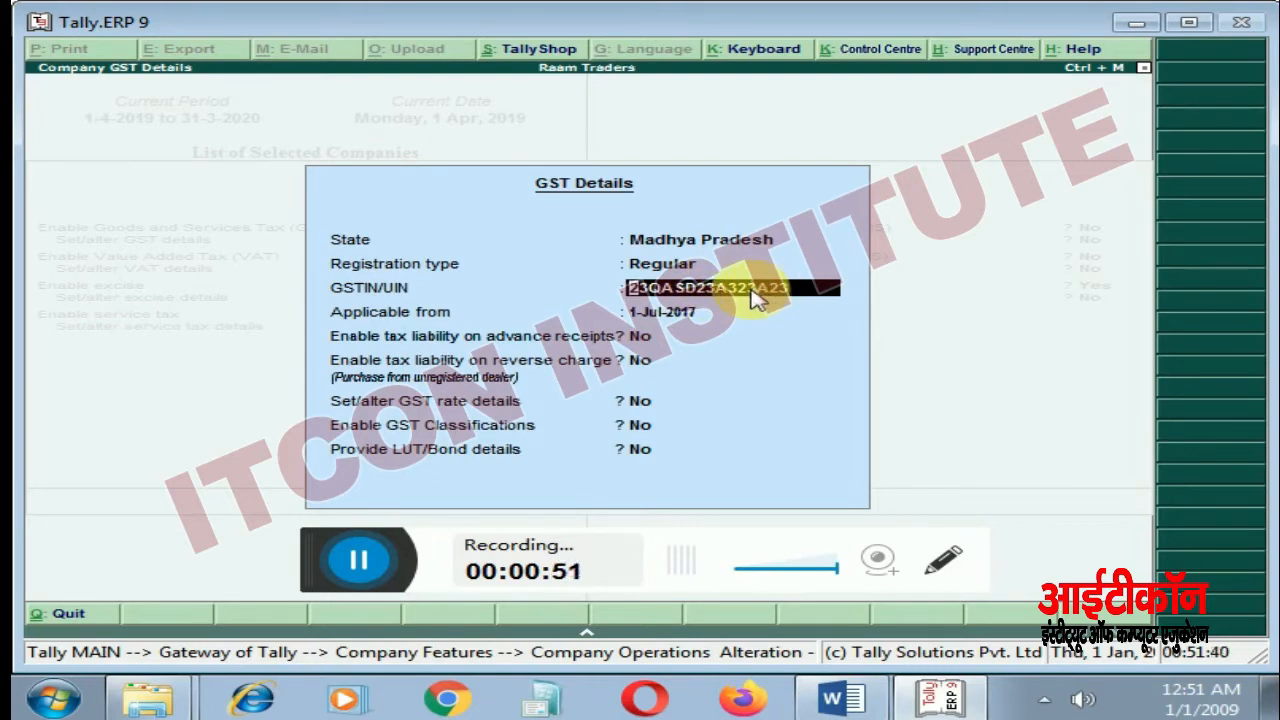
key("Return")
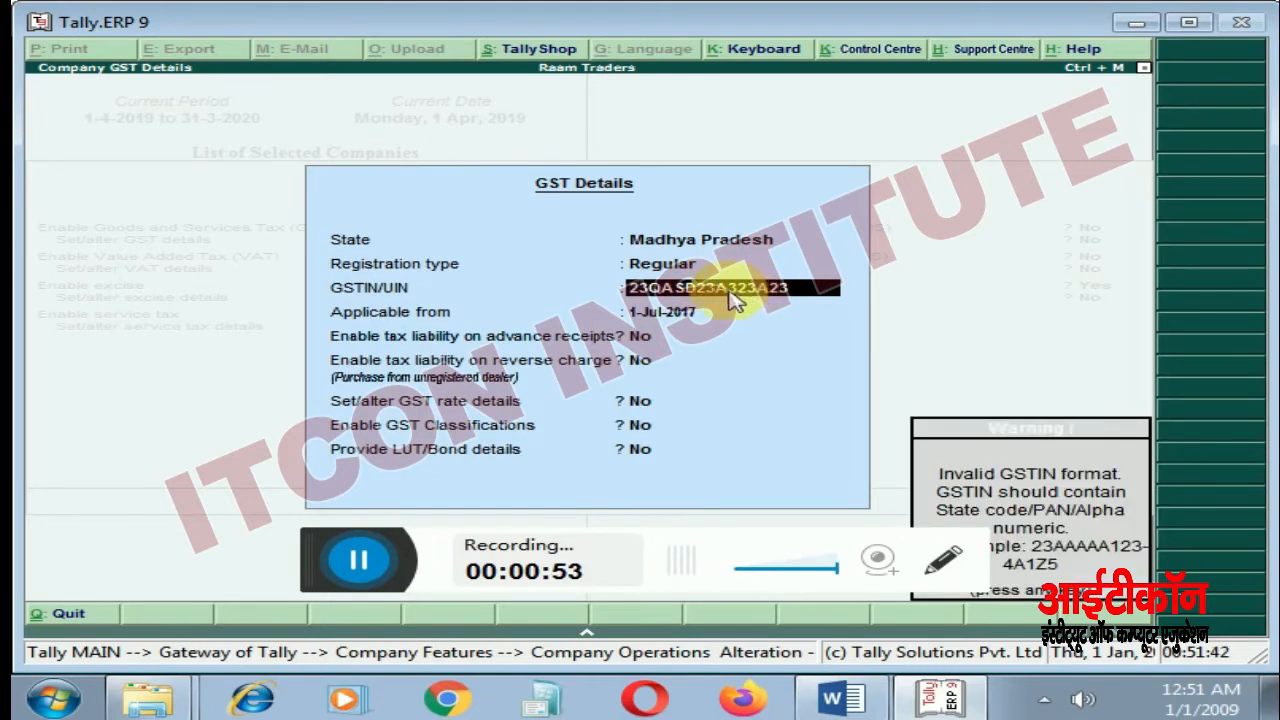
key("Return")
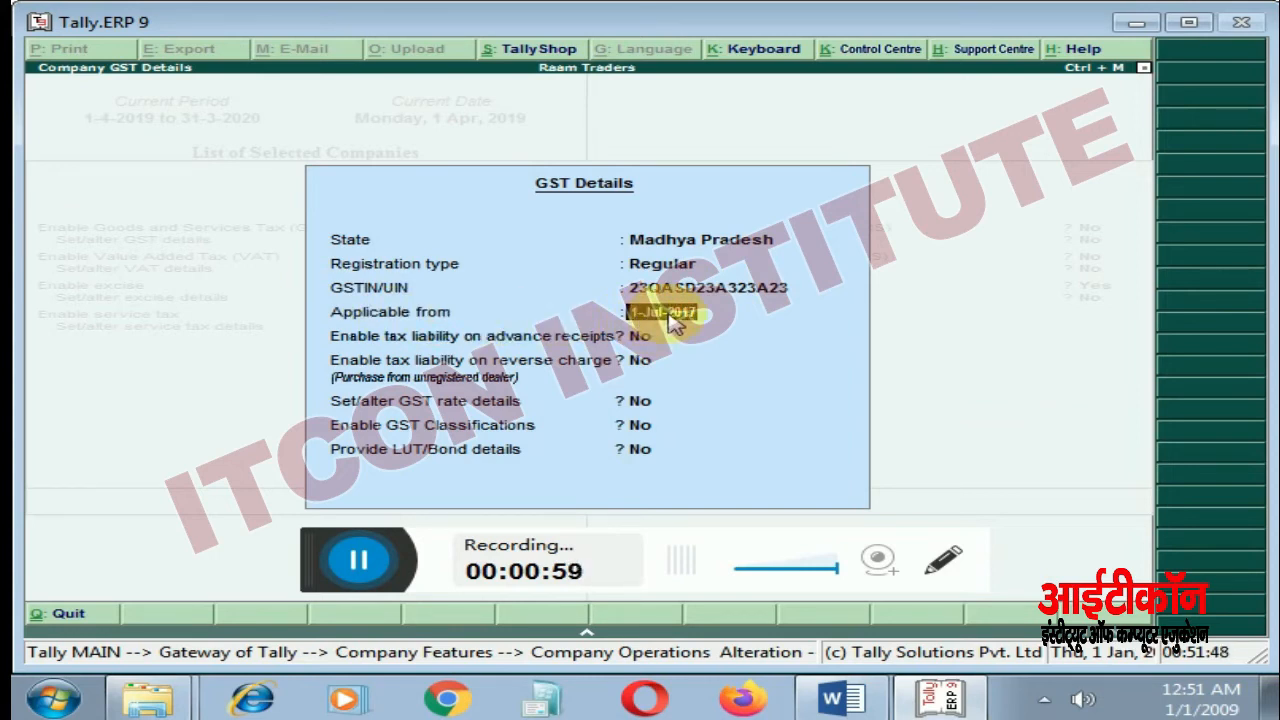
key("Return")
key("Return")
key("Return")
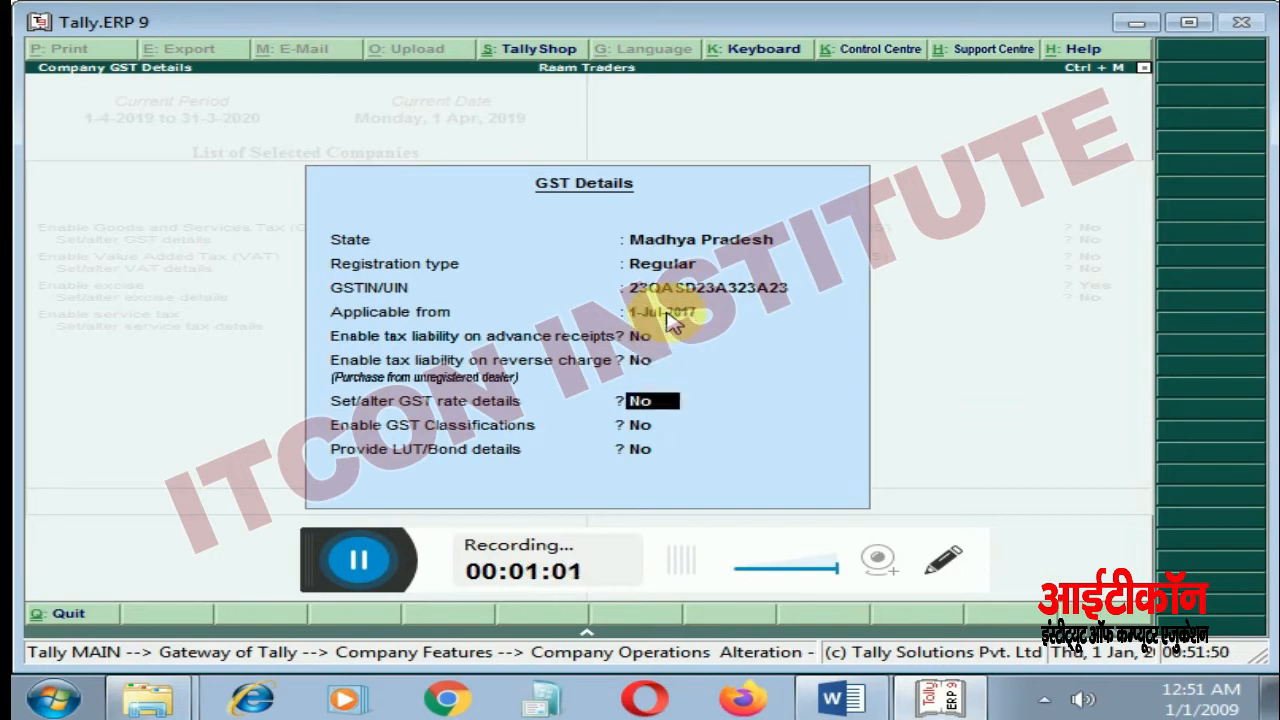
key("Return")
key("Return")
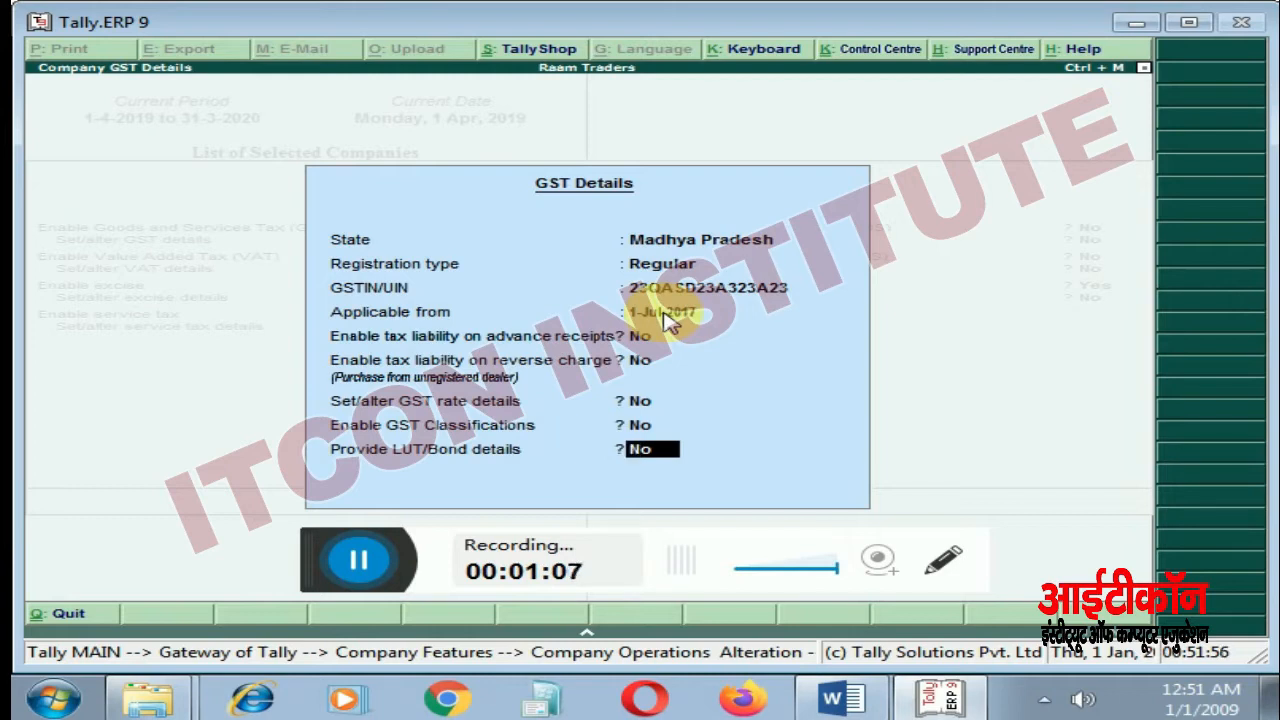
Step: Enable LUT/Bond details for the company and check the LUT/bond number and its validity period
type("y")
key("Return")
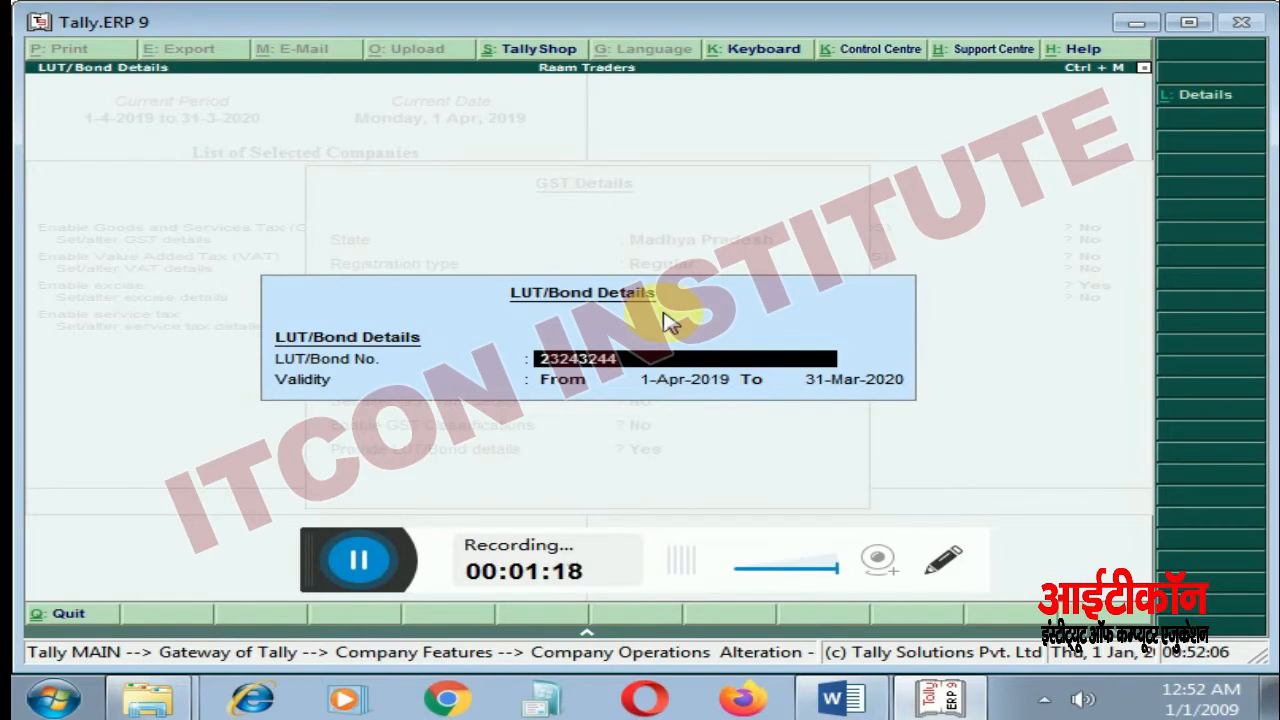
key("ctrl+a")
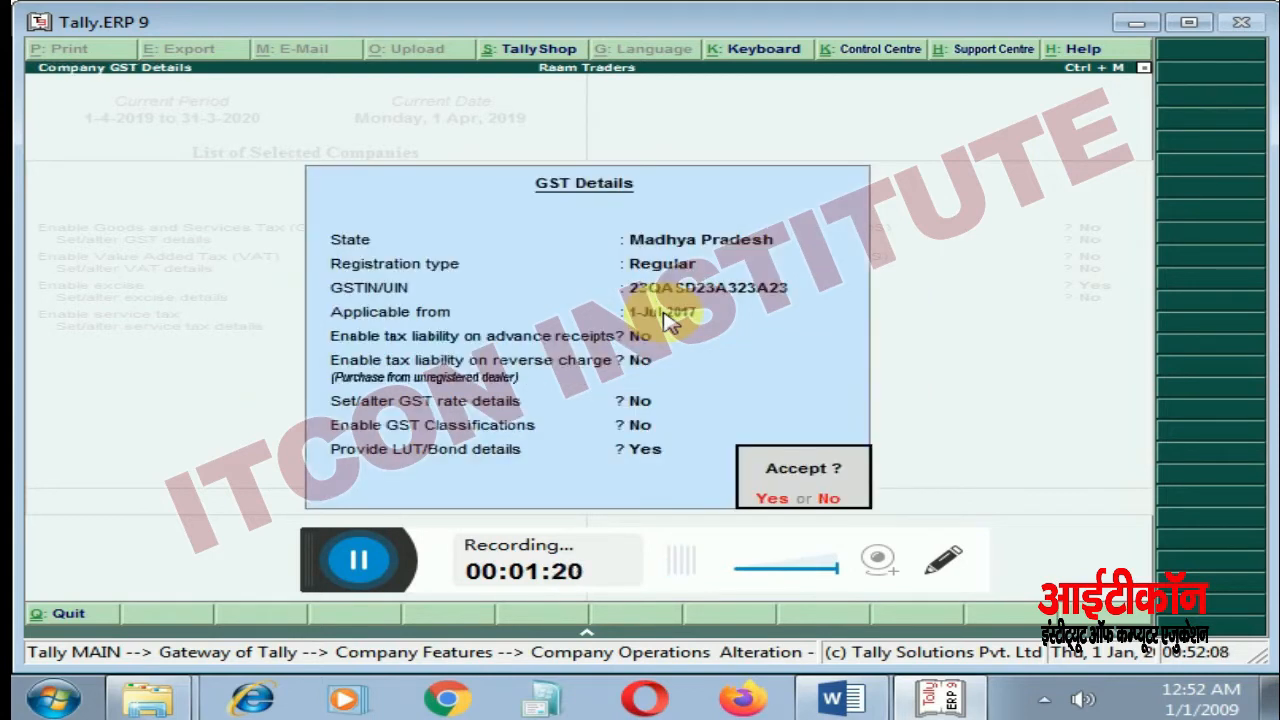
key("Escape")
key("Return")
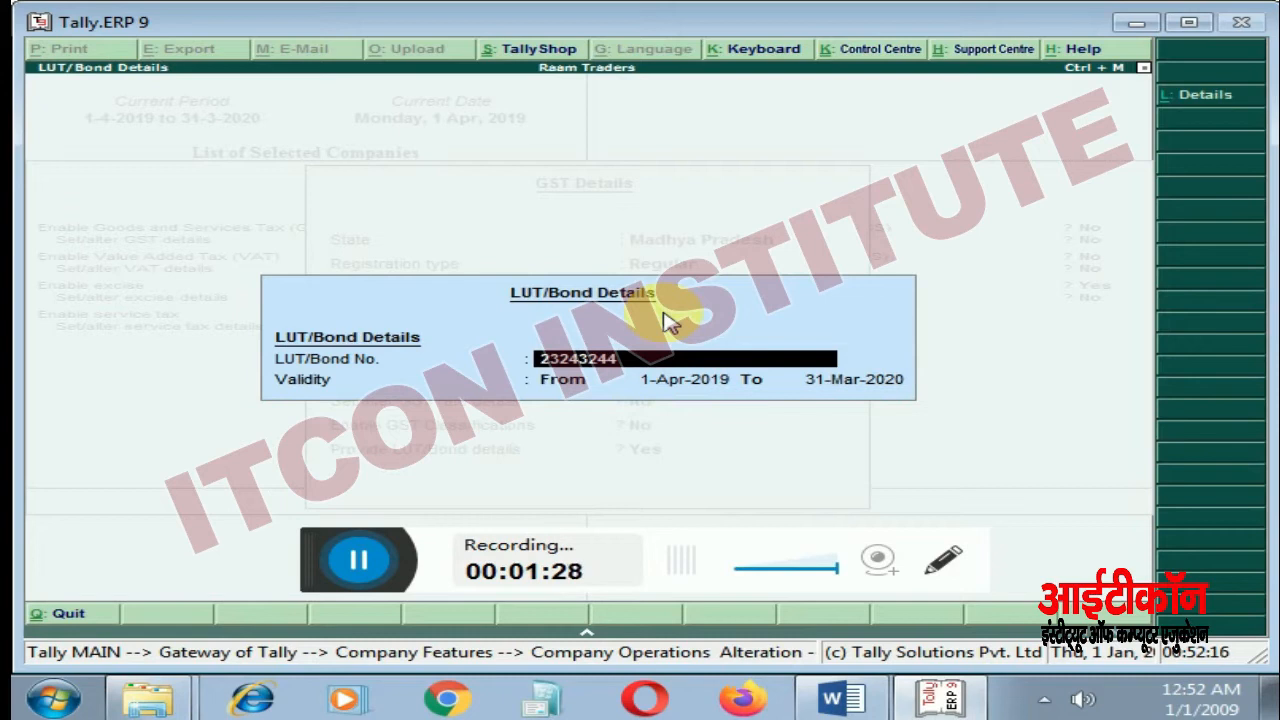
key("Return")
key("Return")
key("Return")
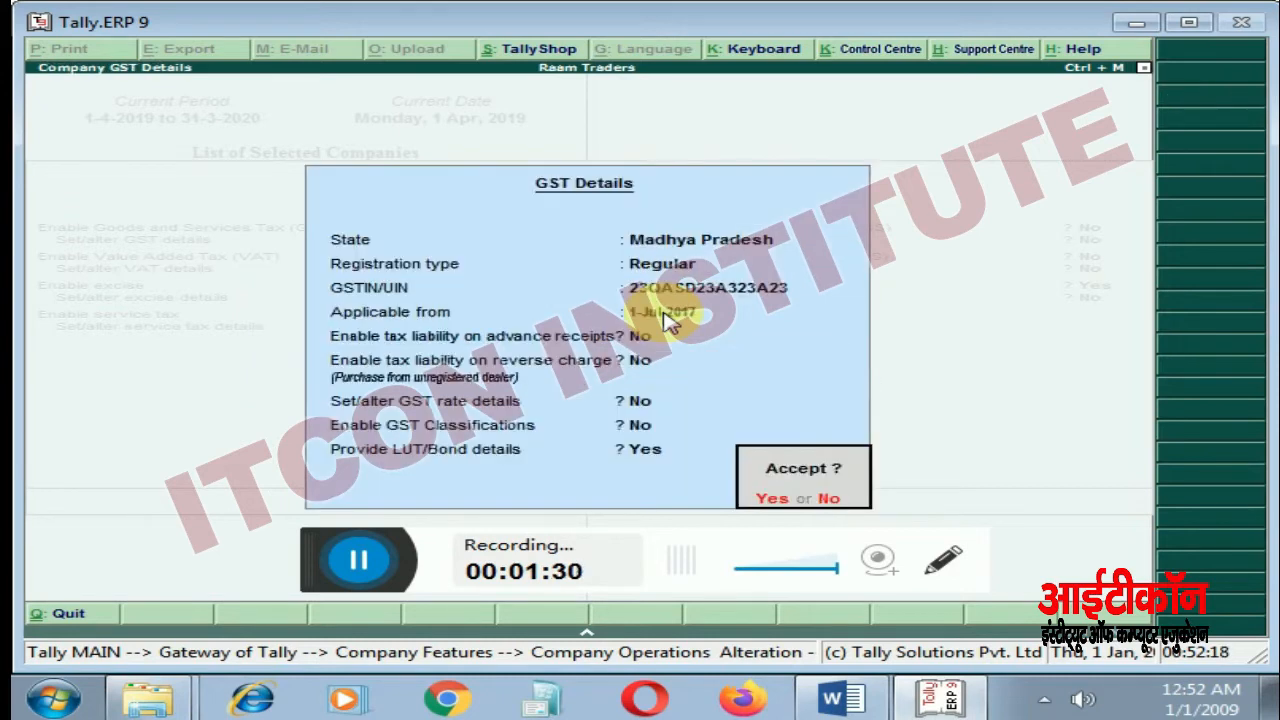
Step: Accept the GST details, save the statutory and taxation features with the other settings kept, and return to the Gateway of Tally
key("Return")
key("Return")
key("Return")
key("Return")
key("Return")
key("Return")
key("Return")
key("Return")
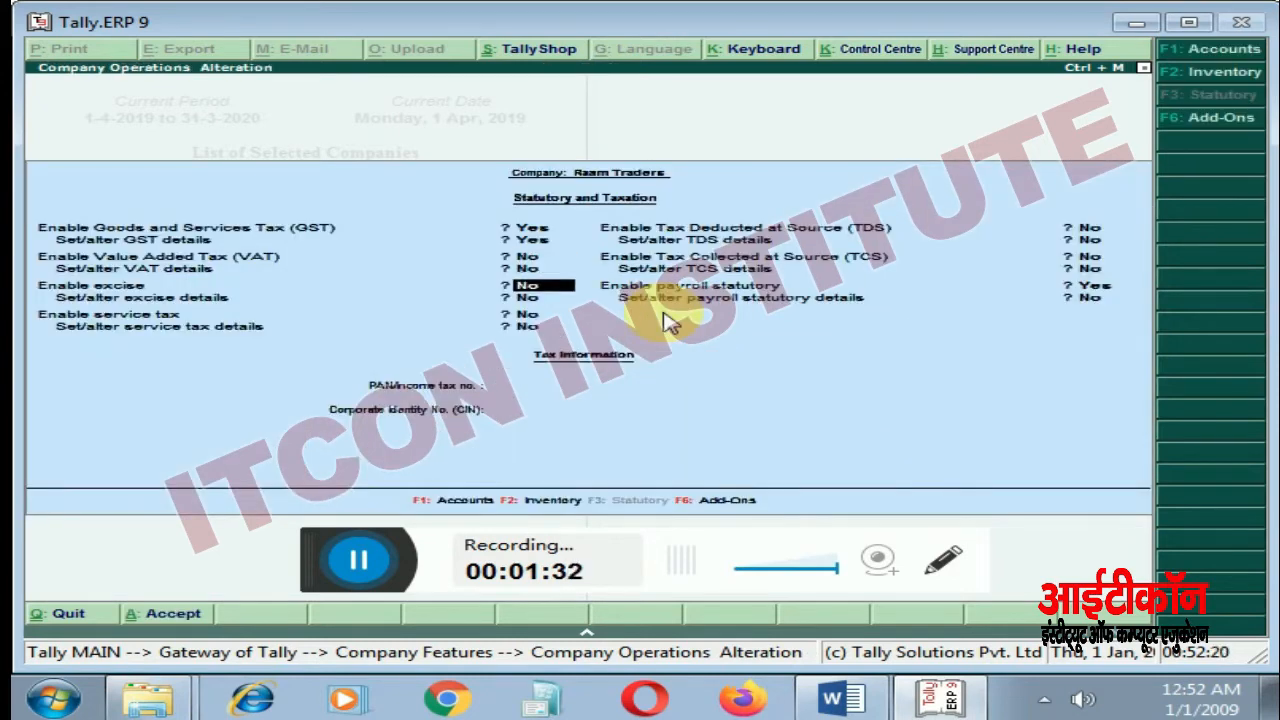
key("Return")
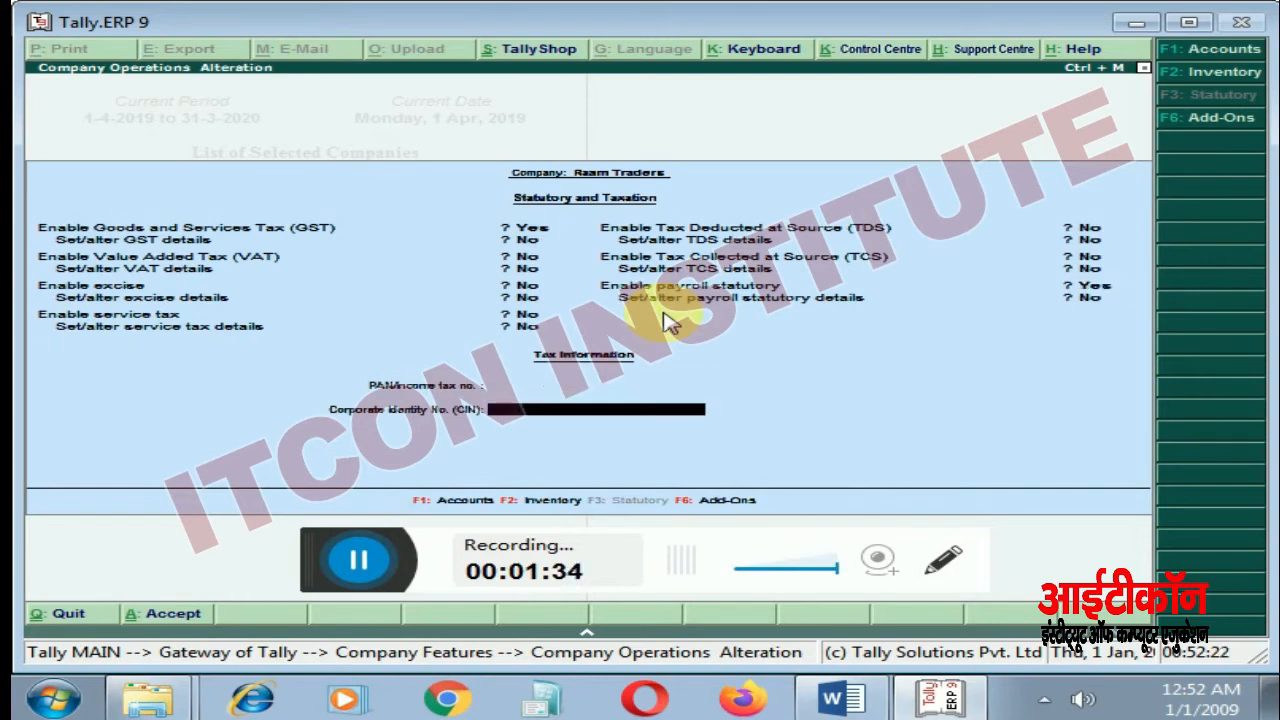
key("Return")
key("Return")
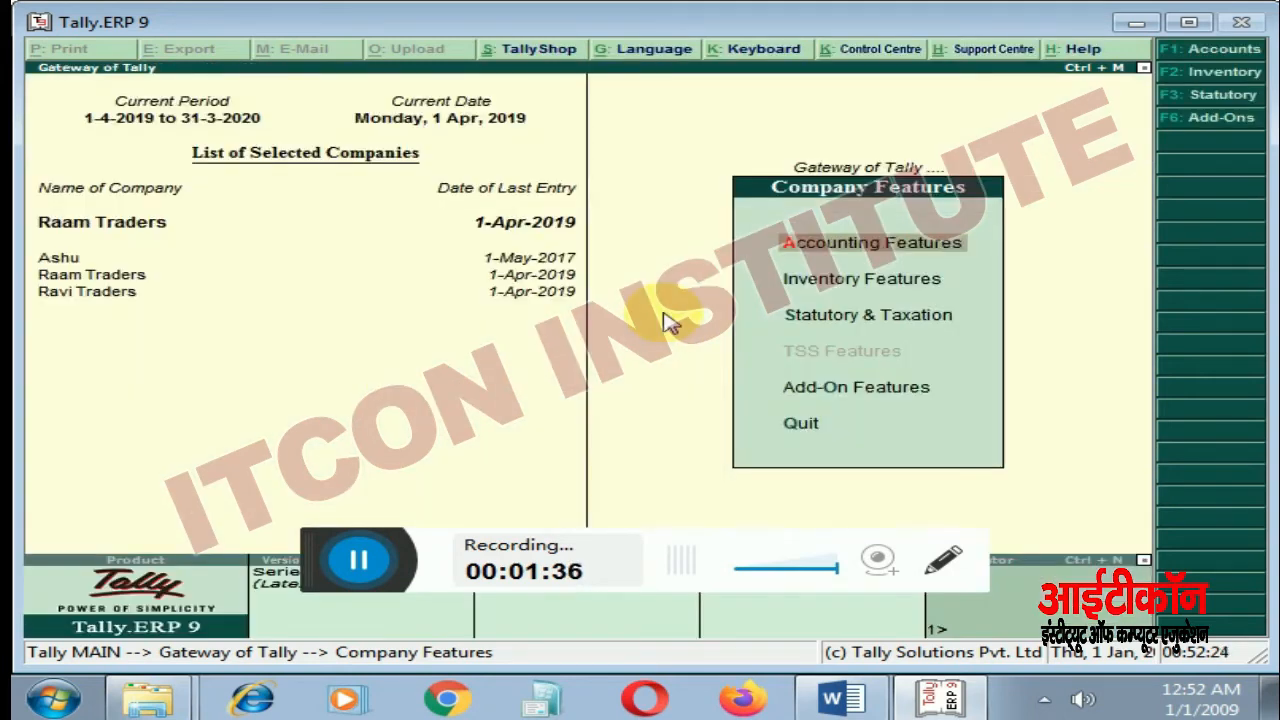
key("Escape")
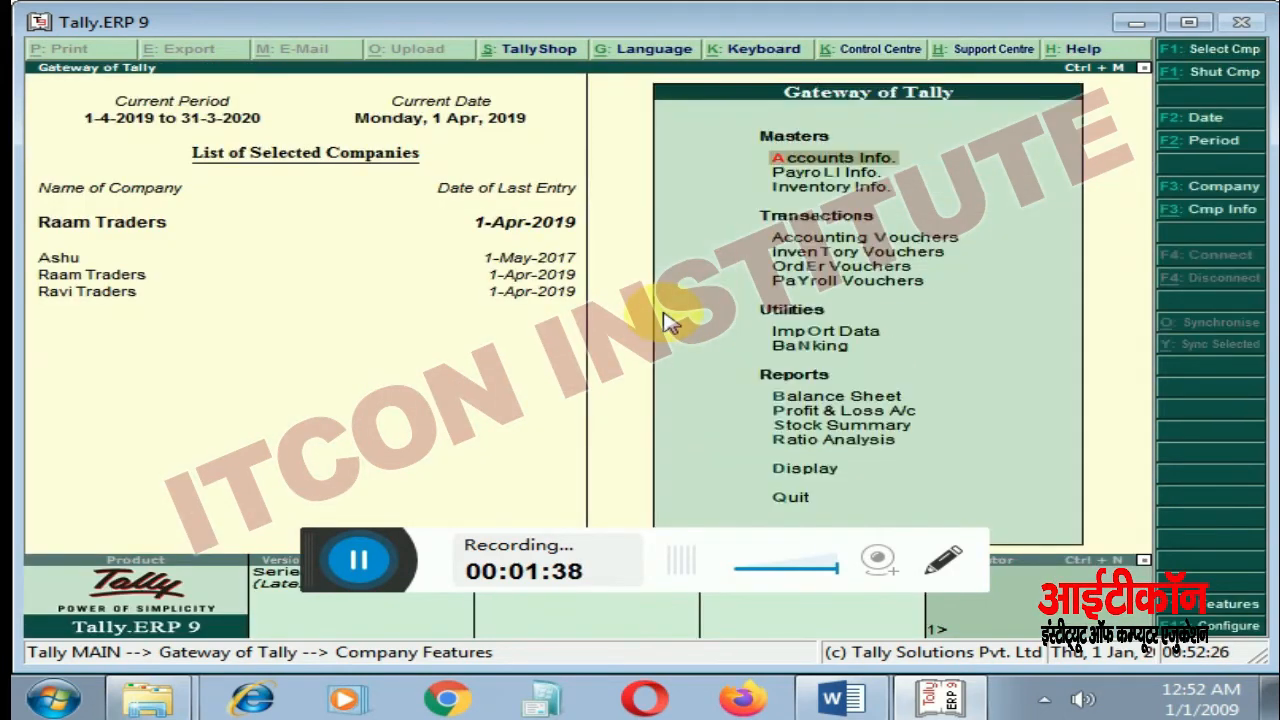
Step: Open the company's accounting features and check the multi-currency and bill-wise details settings
key("F11")
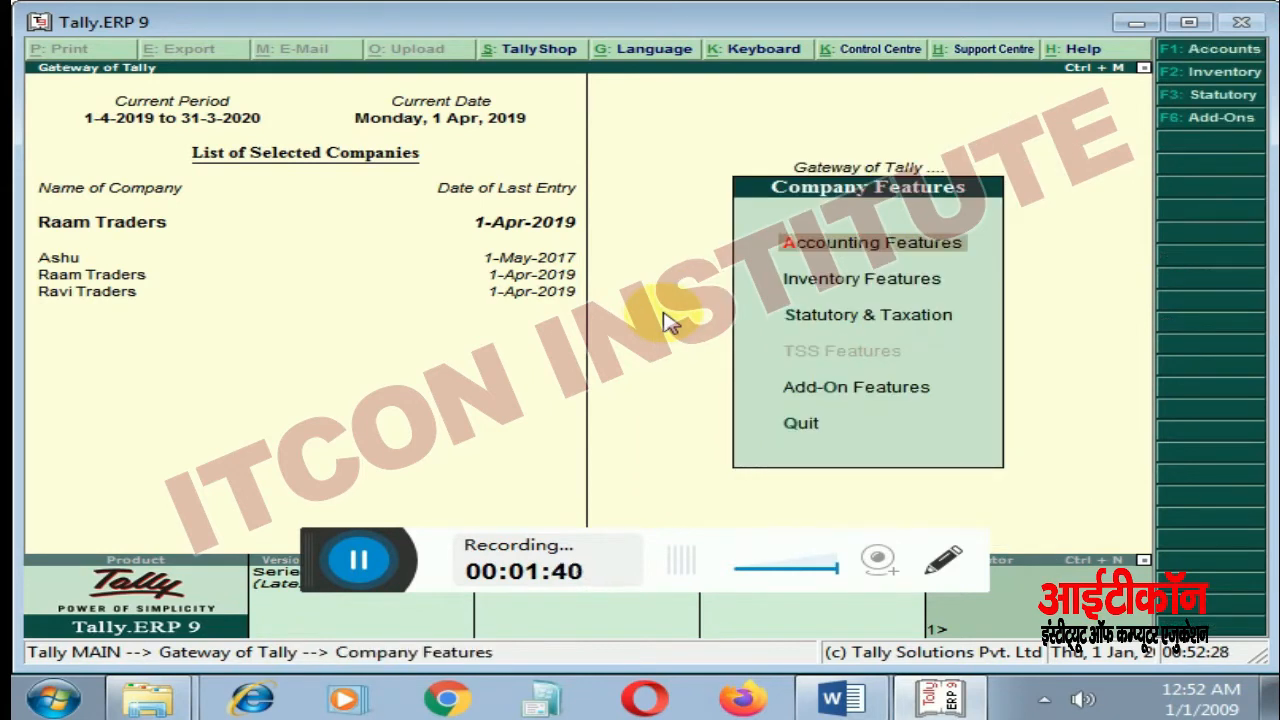
key("Return")
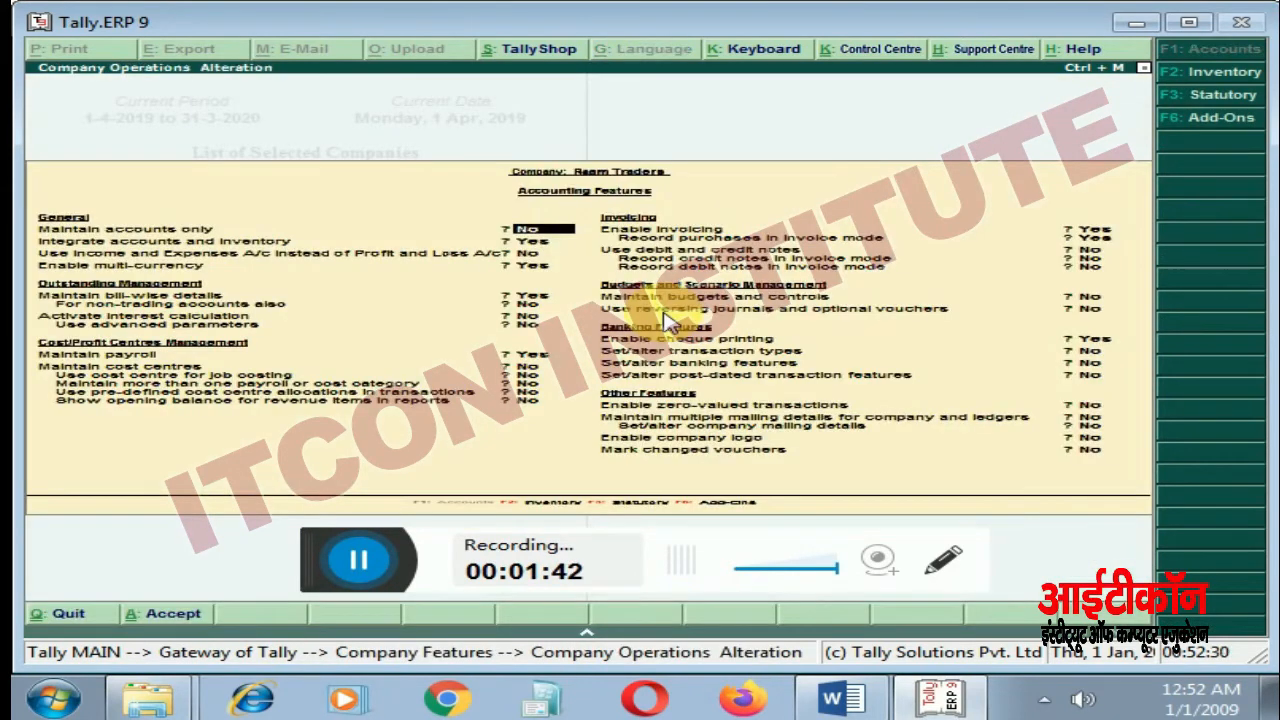
key("Return")
key("Return")
key("Return")
key("Return")
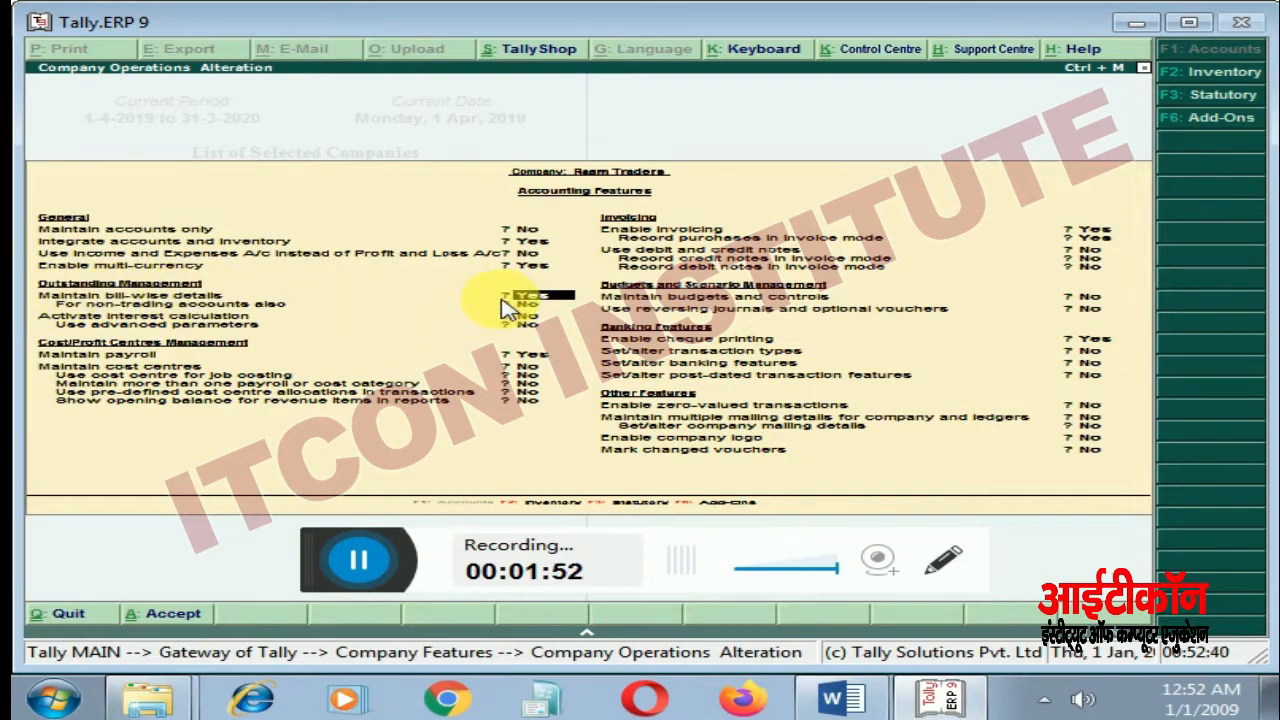
key("Return")
key("Return")
key("Return")
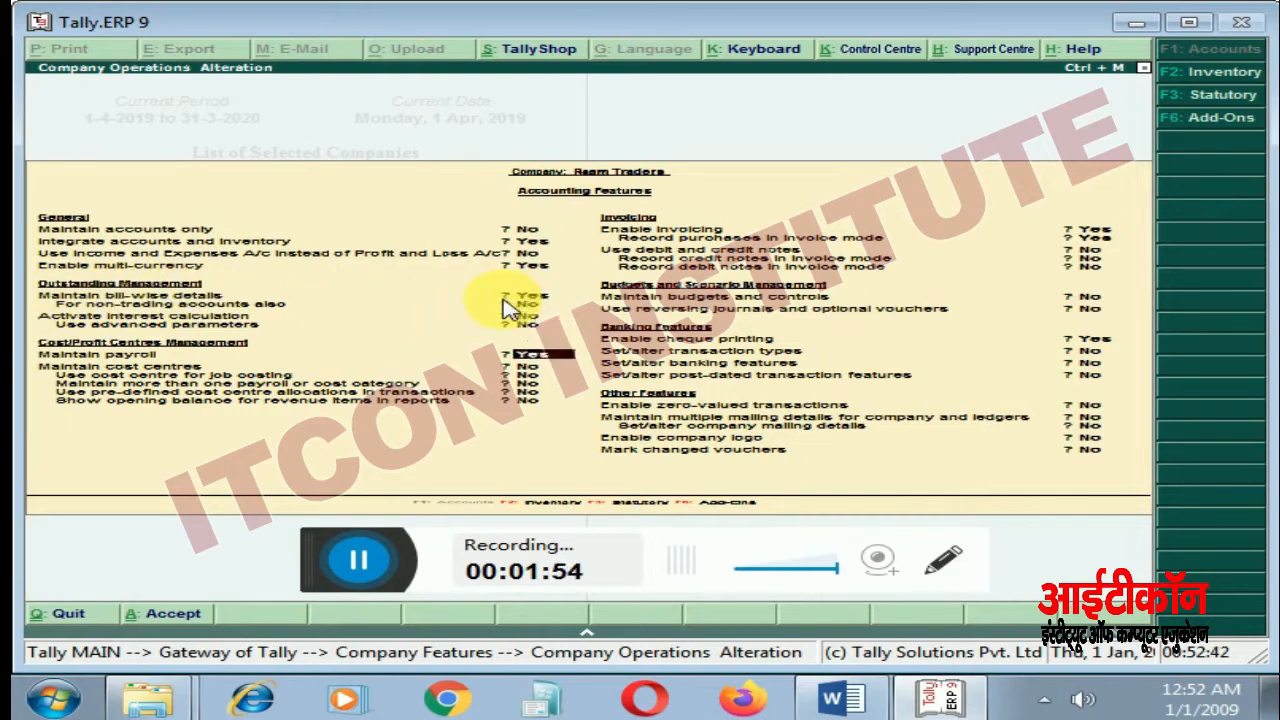
Step: Accept the remaining accounting features with their existing settings and return to the Gateway of Tally
key("Return")
key("Return")
key("Return")
key("Return")
key("Return")
key("Return")
key("Return")
key("Return")
key("Return")
key("Return")
key("Return")
key("Return")
key("Return")
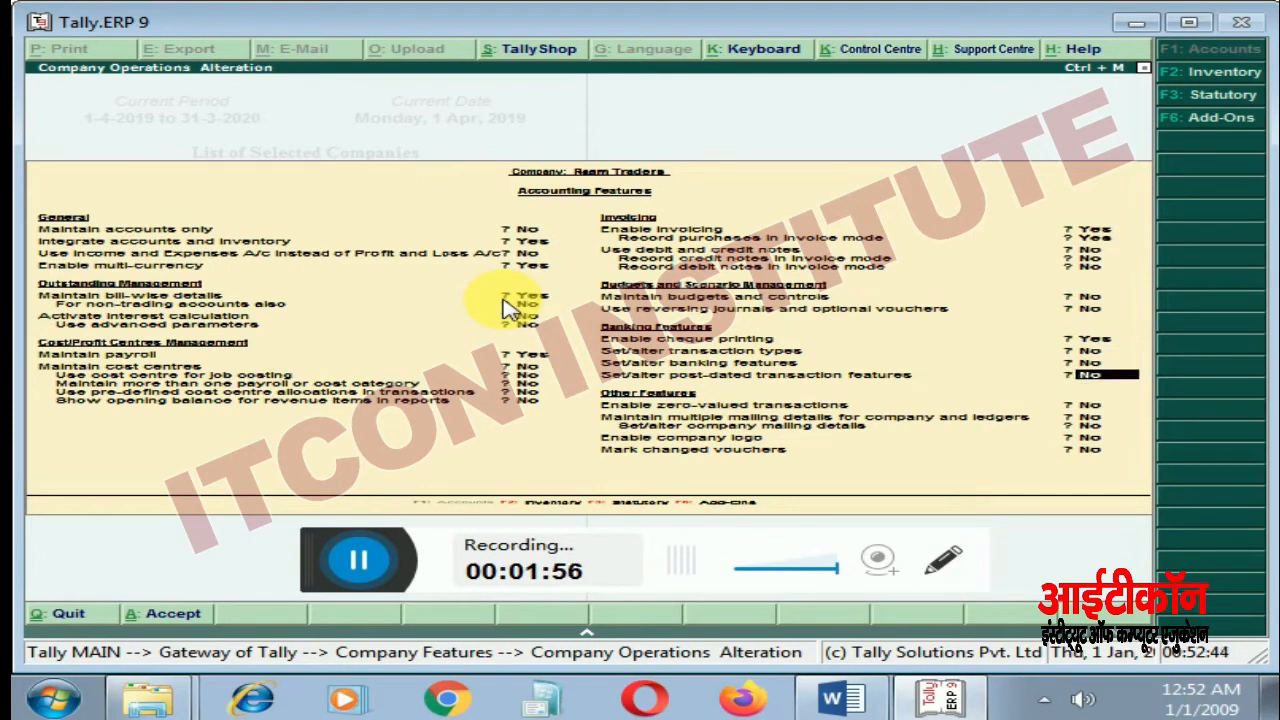
key("Return")
key("Return")
key("Return")
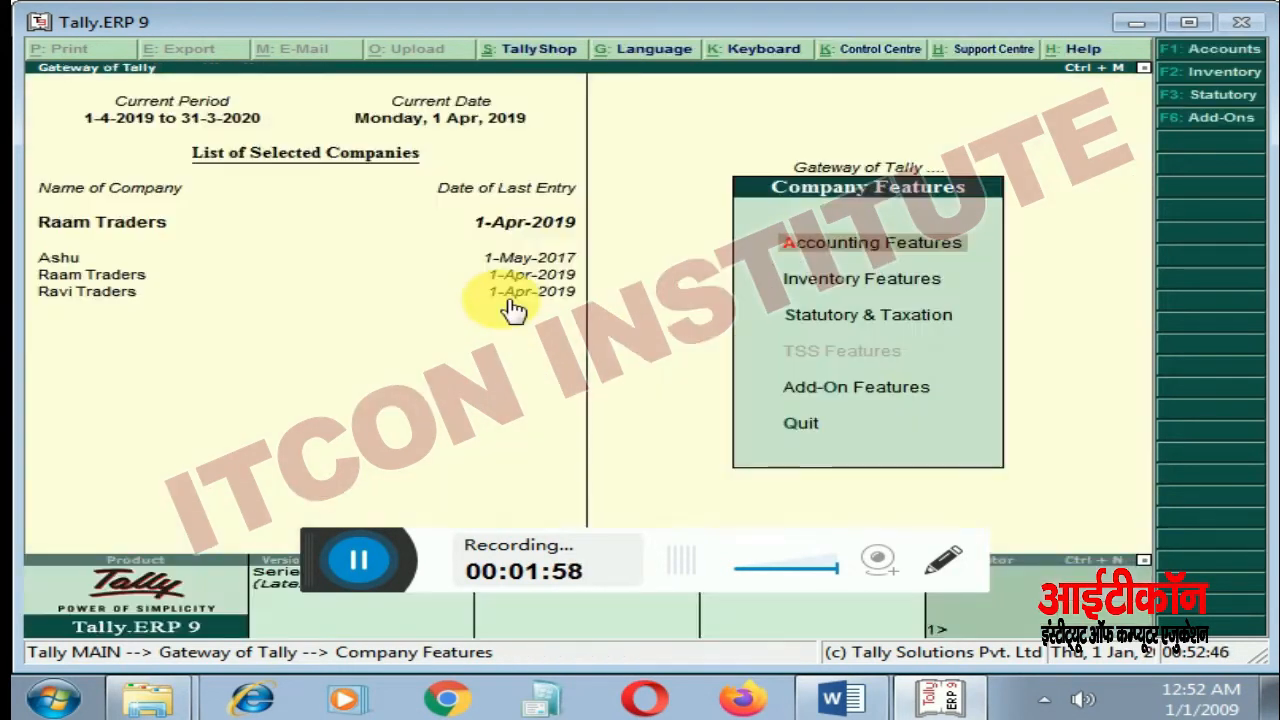
key("Escape")
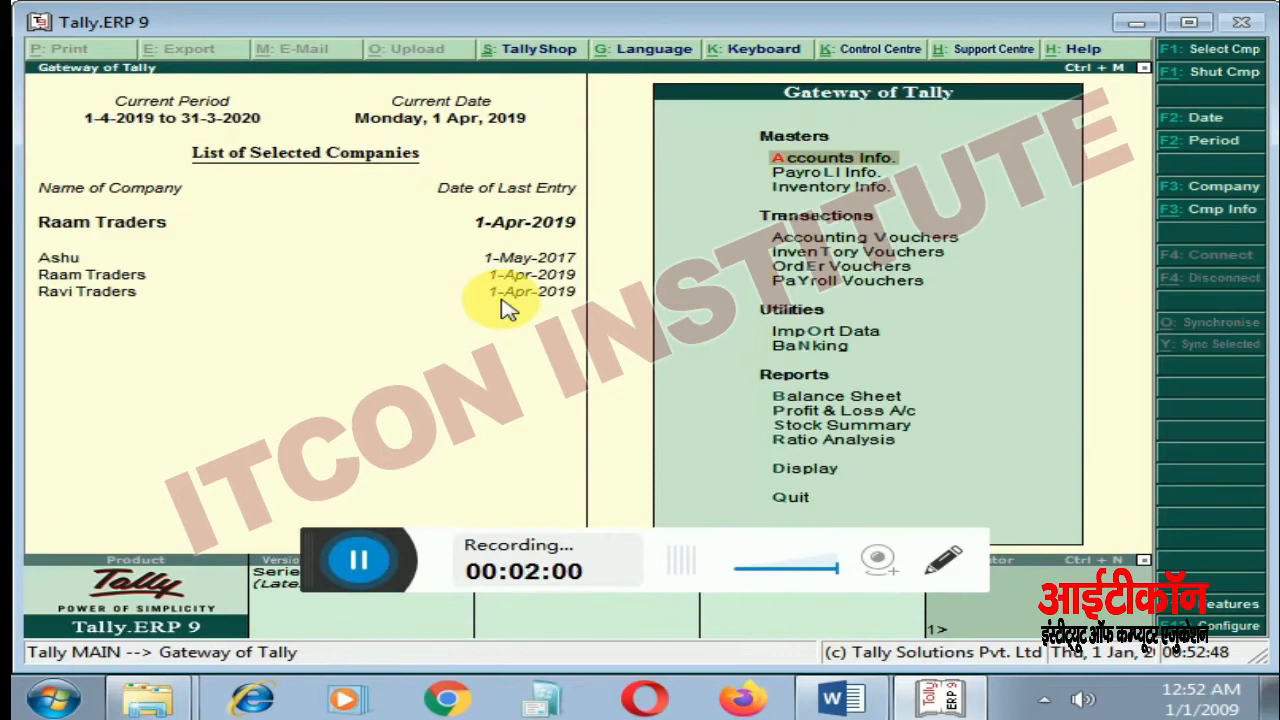
Step: Open the Abc Traders ledger for alteration, check its group, currency and country, and close it without saving
key("a")
key("Down")
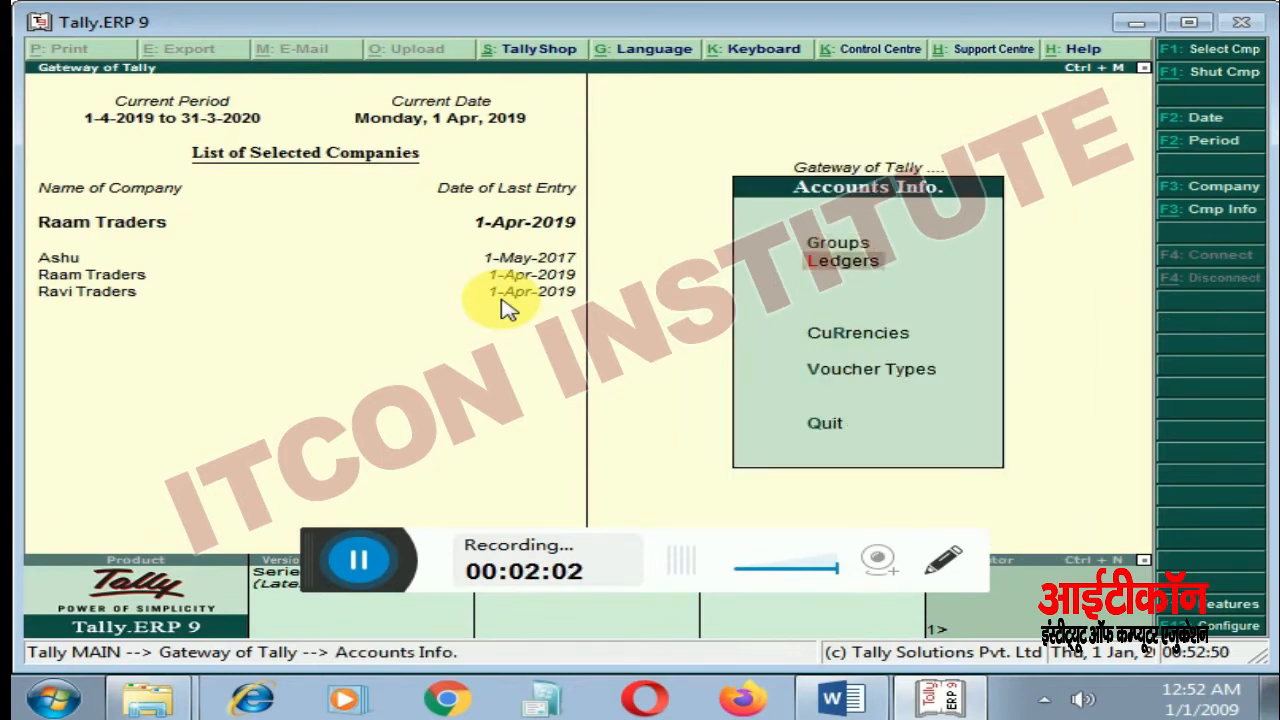
key("Return")
key("Down")
key("Down")
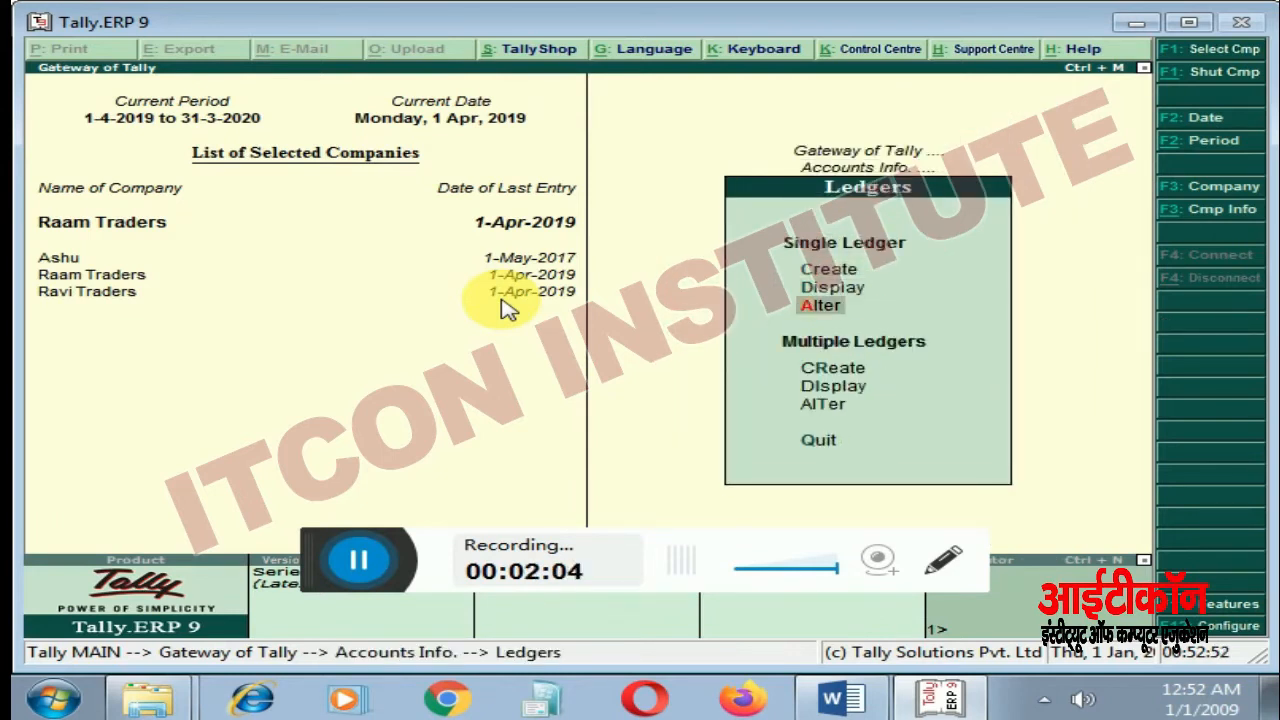
key("Return")
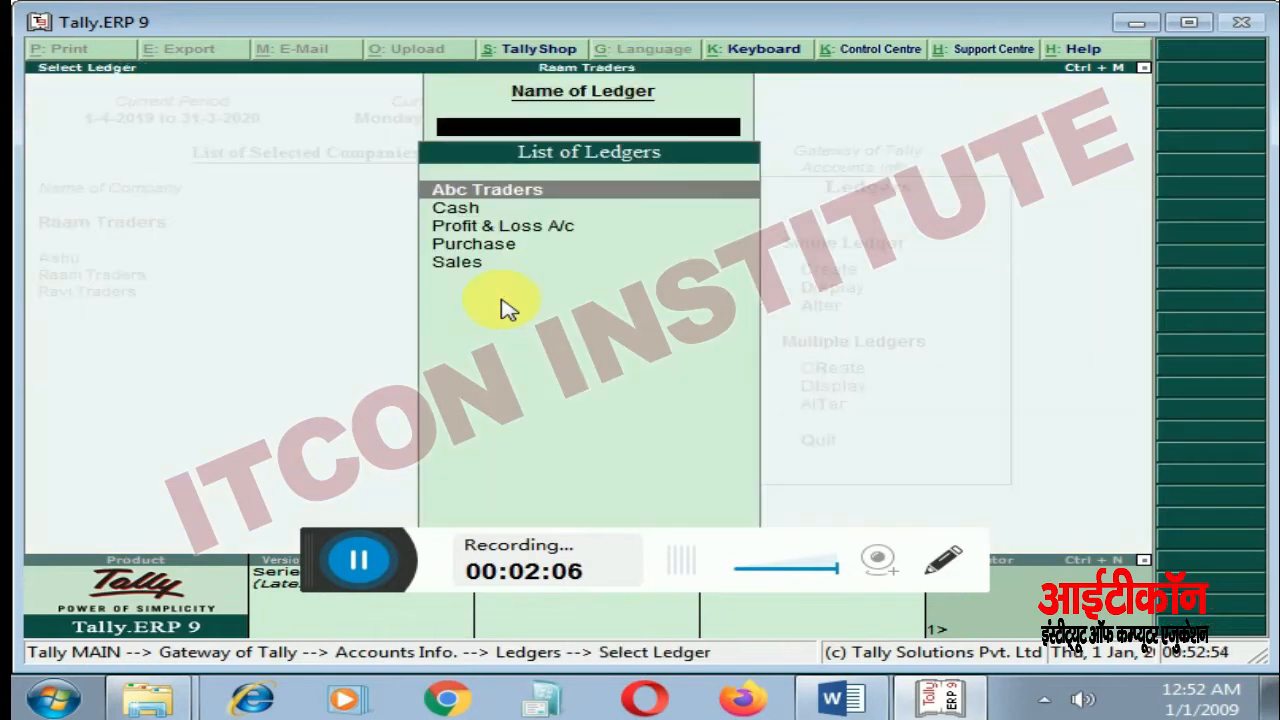
key("Return")
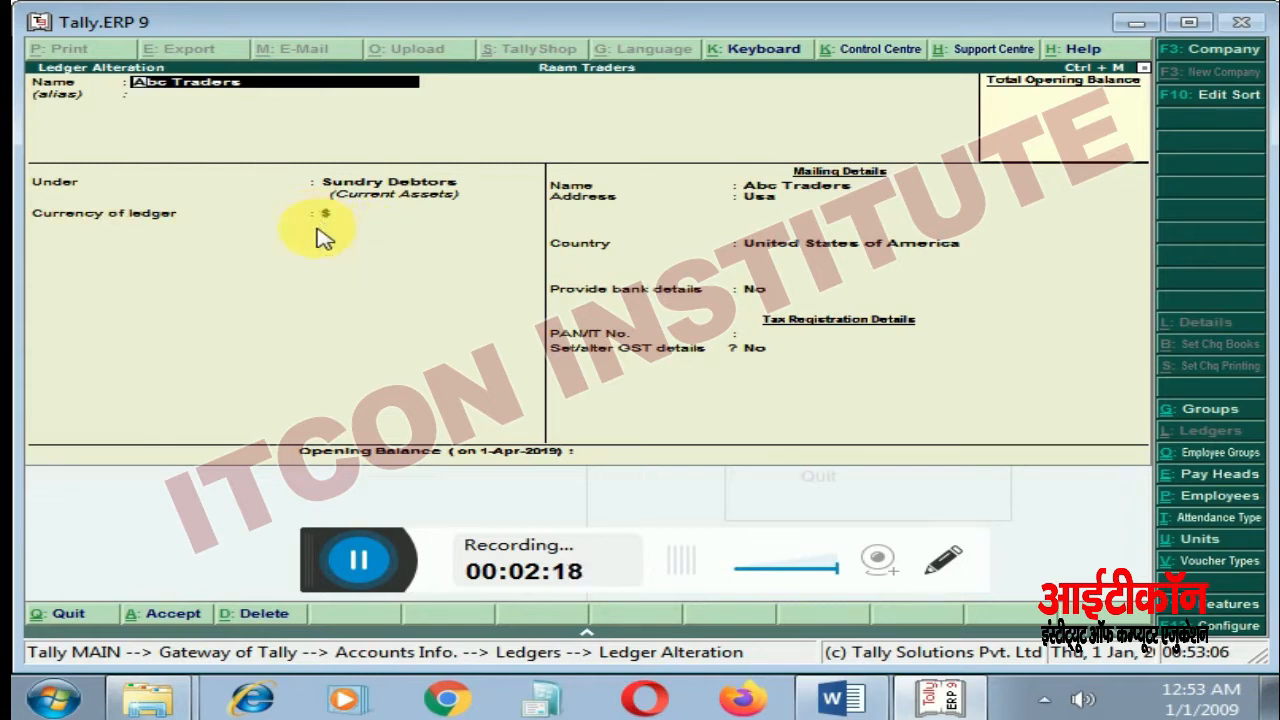
key("Escape")
key("y")
key("Escape")
key("Escape")
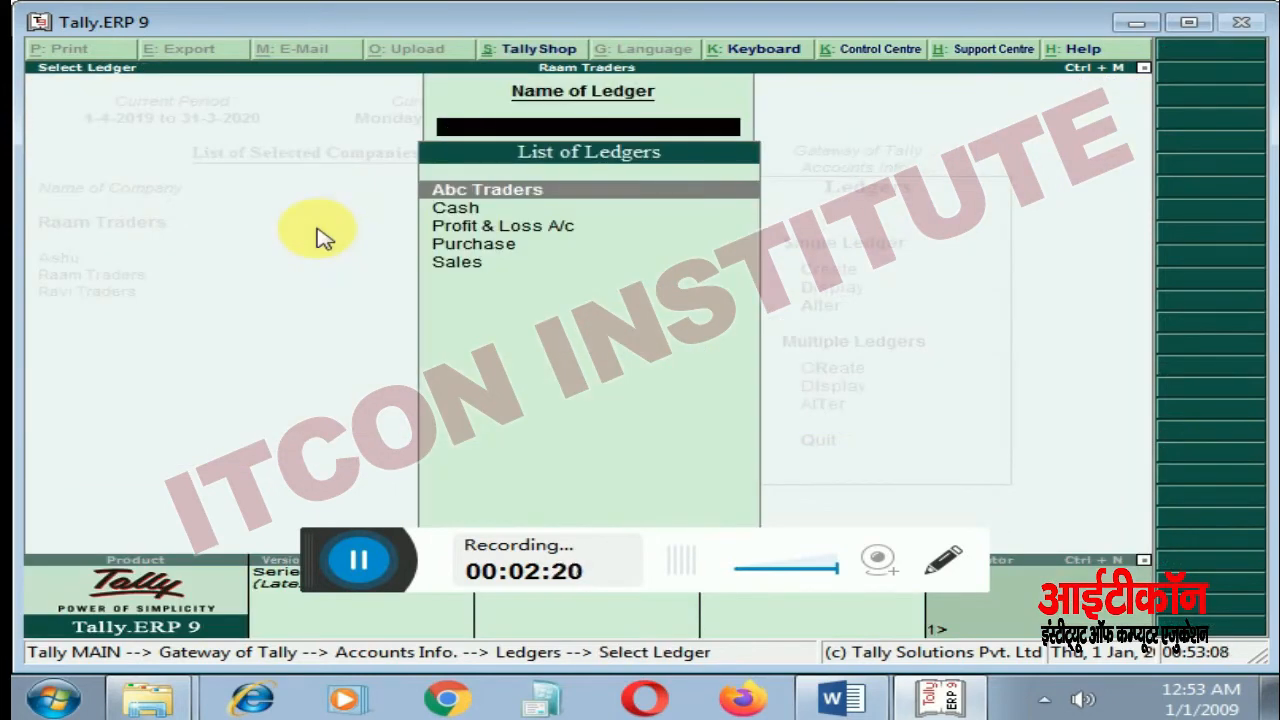
key("Escape")
Step: Open the dollar currency for alteration from the company's currency masters
key("Down")
key("Return")
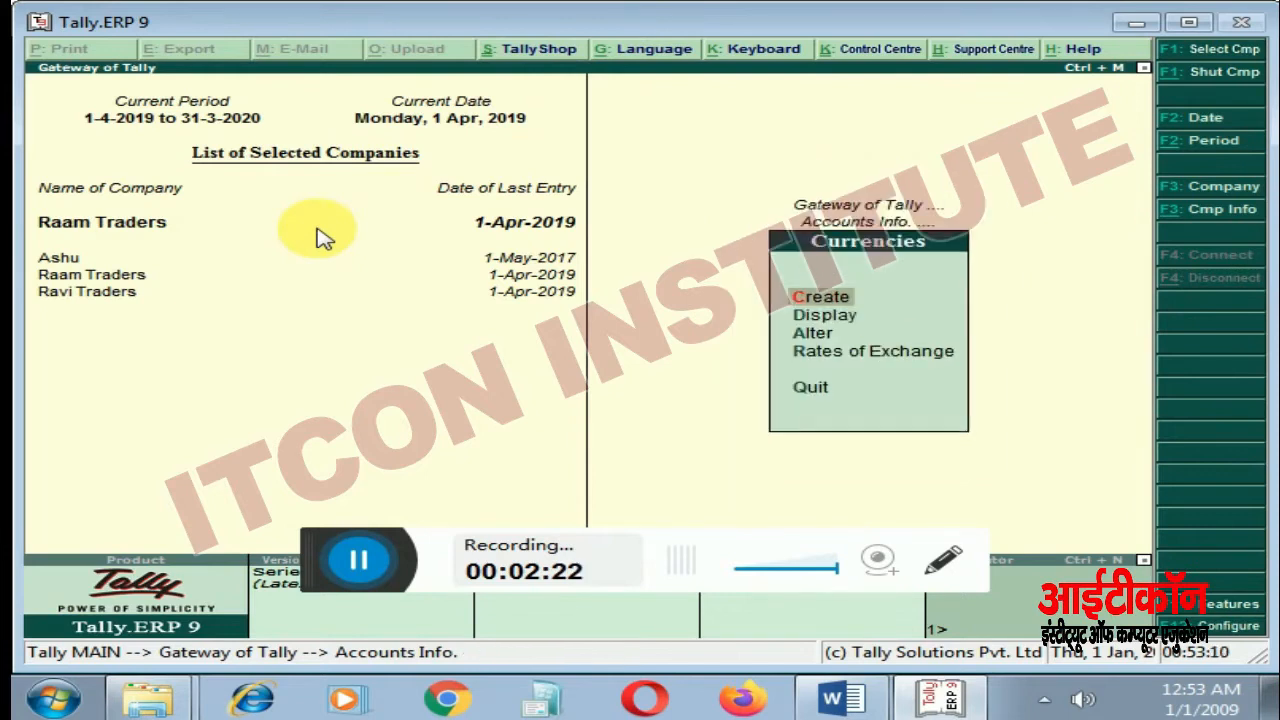
key("Down")
key("Down")
key("Return")
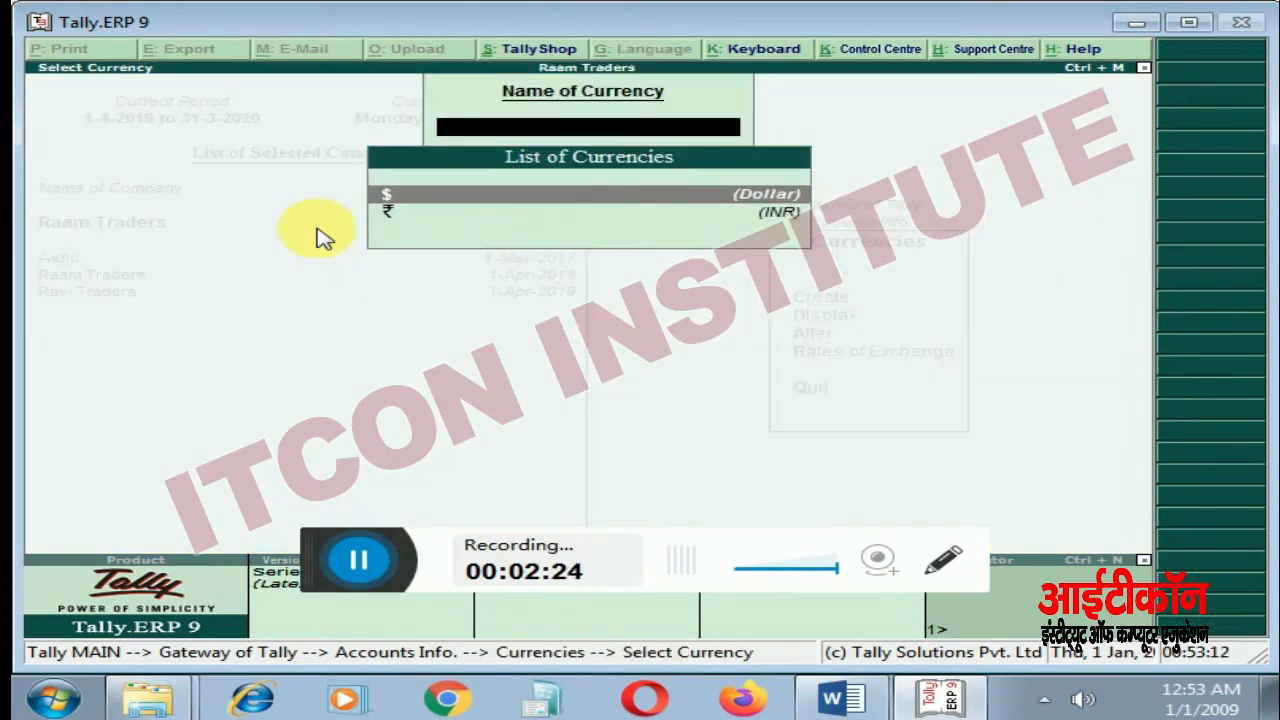
key("Return")
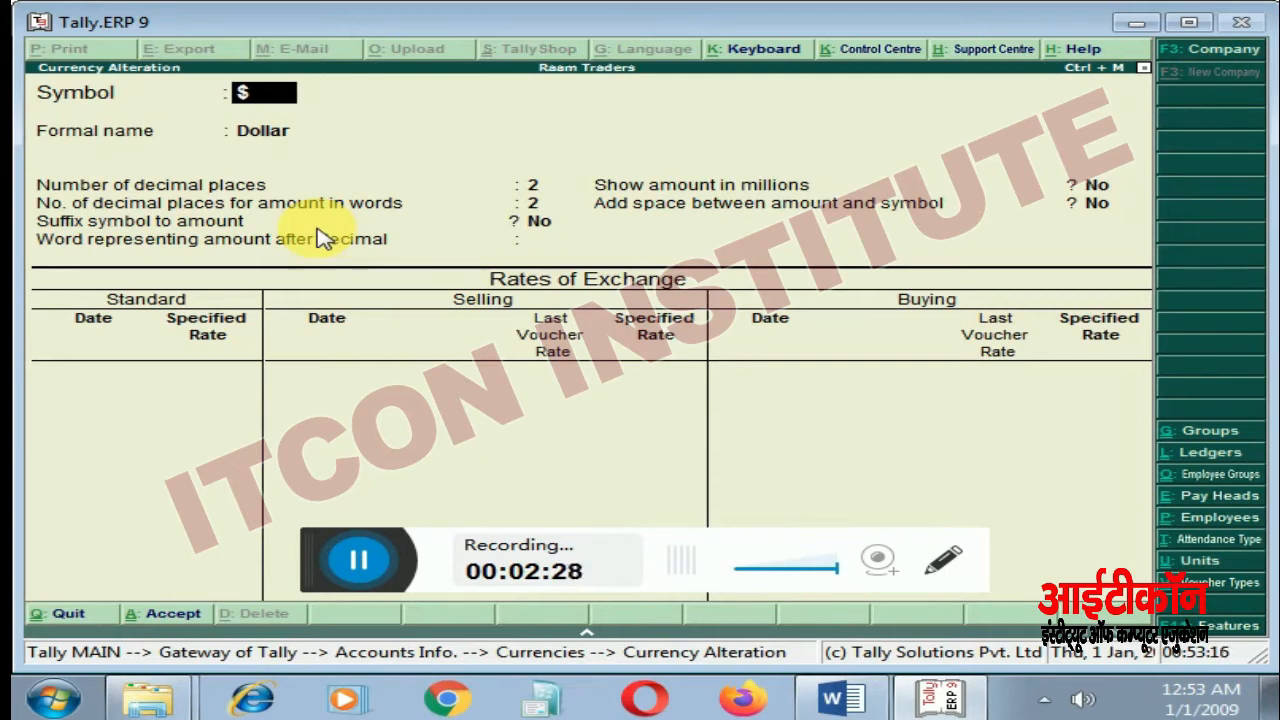
Step: Review the dollar currency's symbol, formal name and decimal settings, accept them as they are and return to Accounts Info
key("Return")
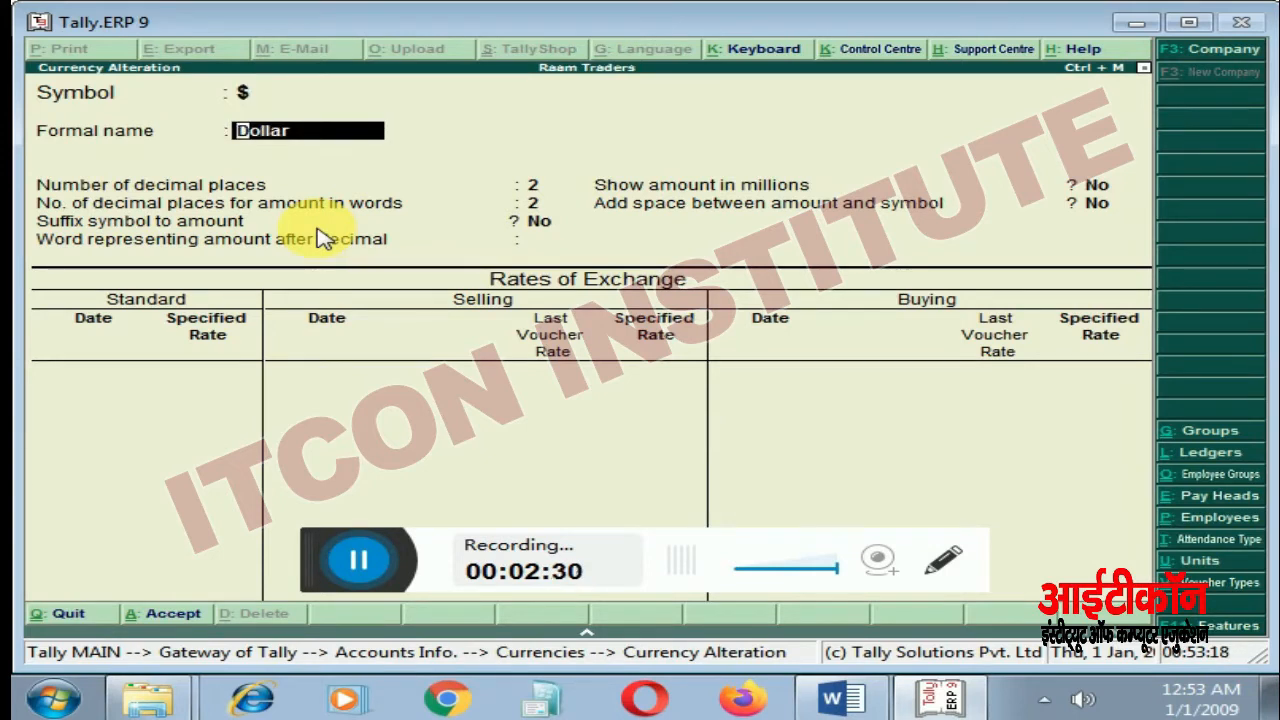
key("Return")
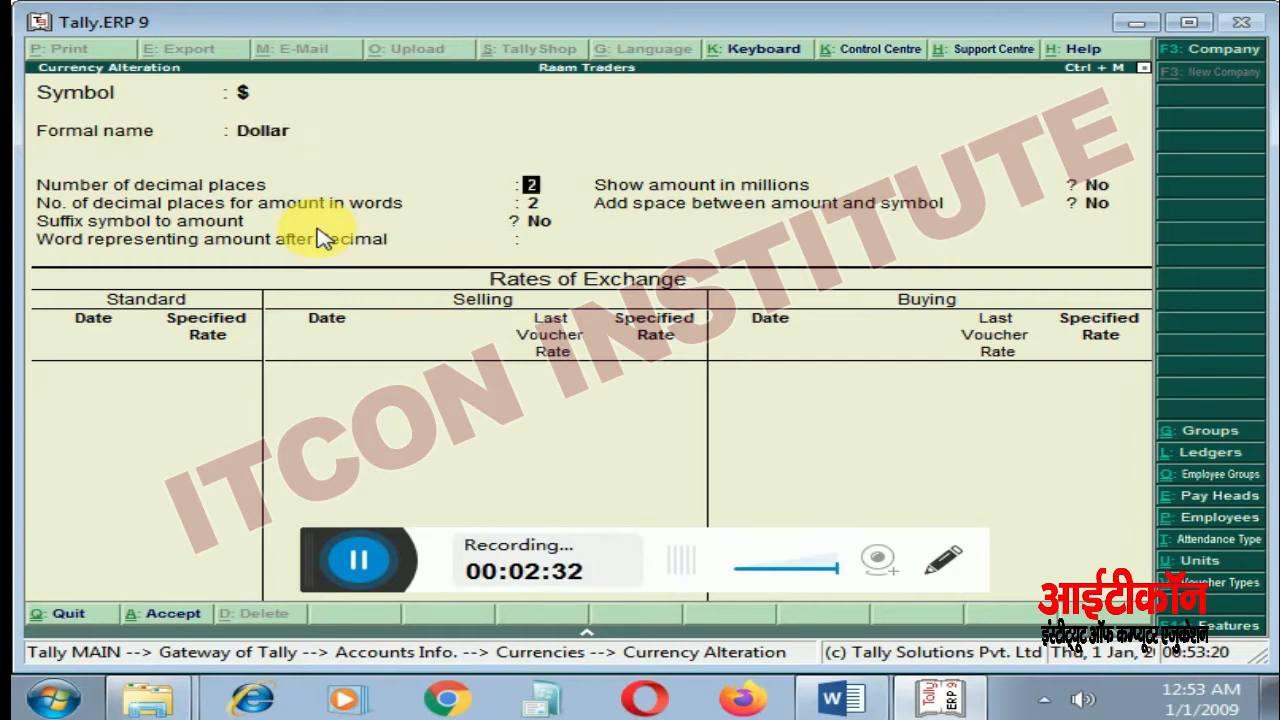
key("Return")
key("Return")
key("Return")
key("Return")
key("Return")
key("Return")
key("Return")
key("Return")
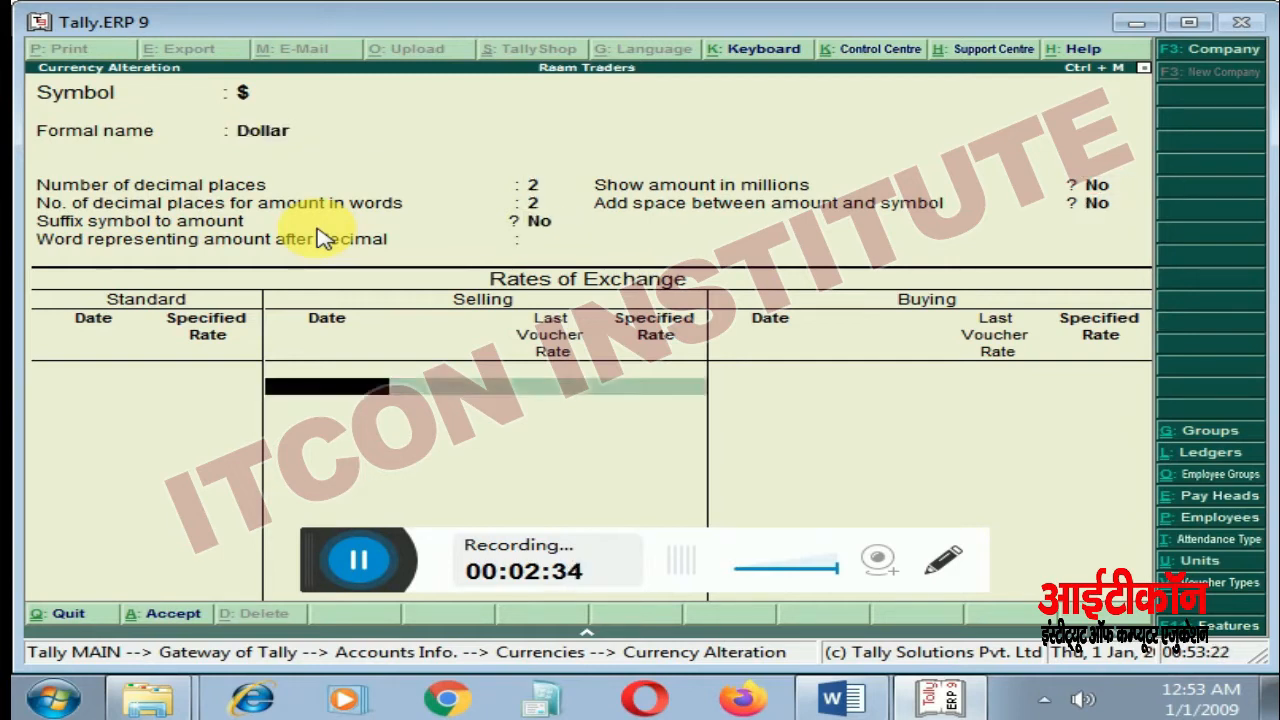
key("Return")
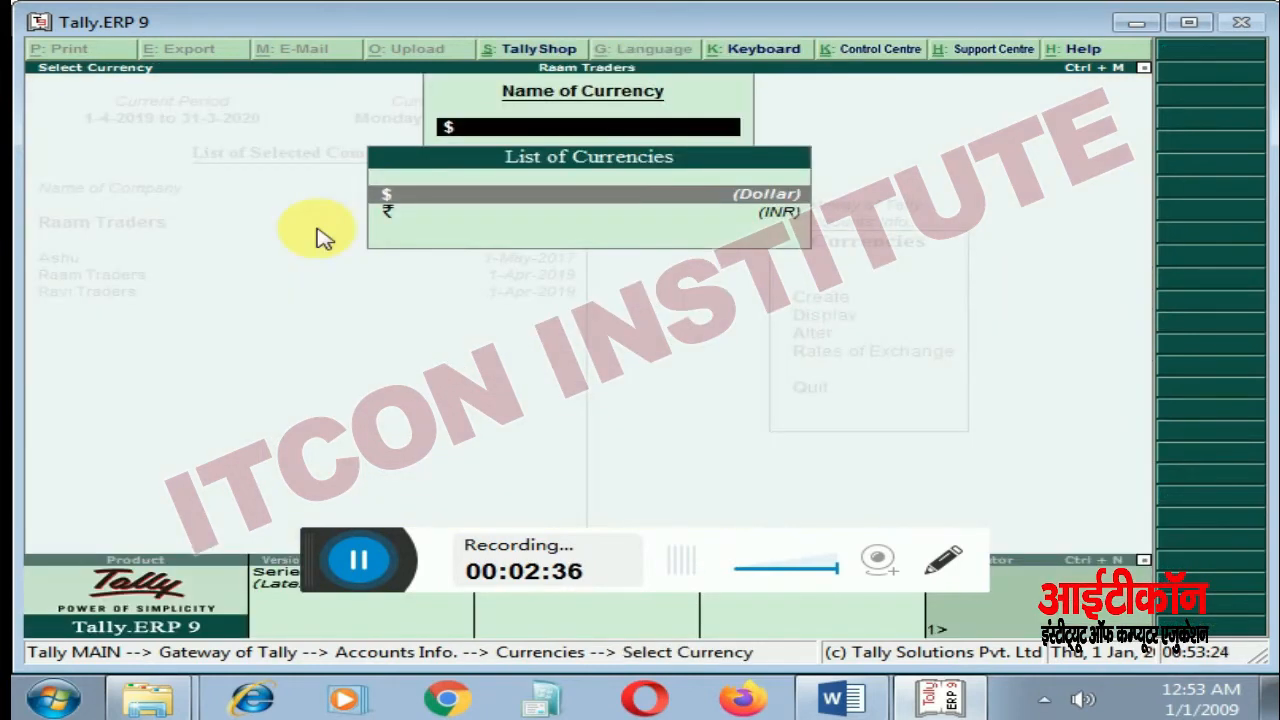
key("Escape")
key("Escape")
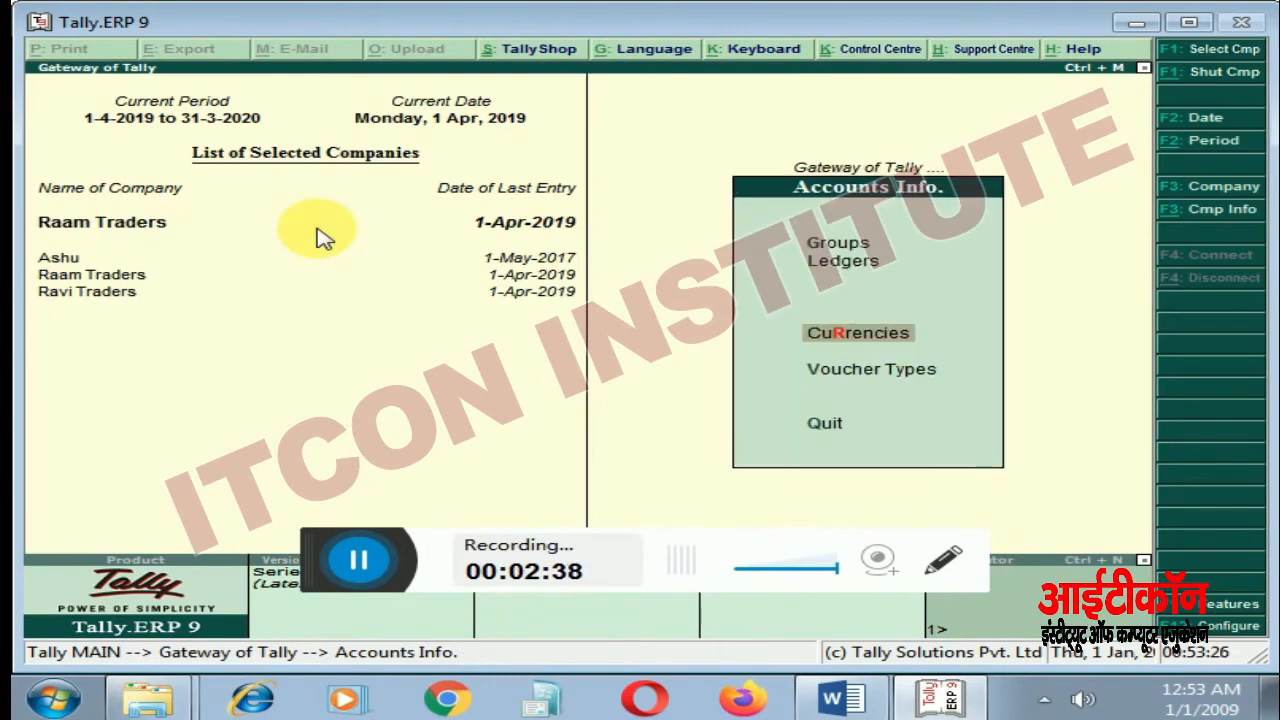
Step: Open the Abc Traders ledger for alteration from the single-ledger masters
key("Up")
key("Up")
key("Down")
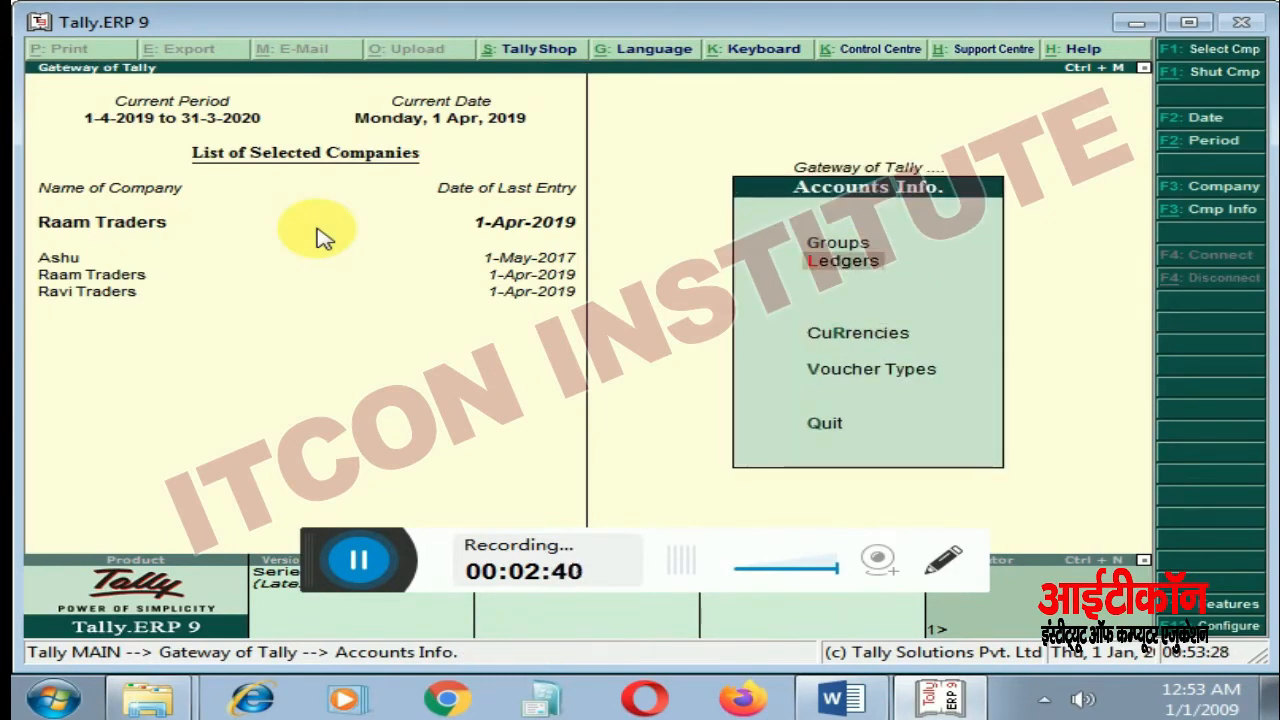
key("Return")
key("Down")
key("Down")
key("Return")
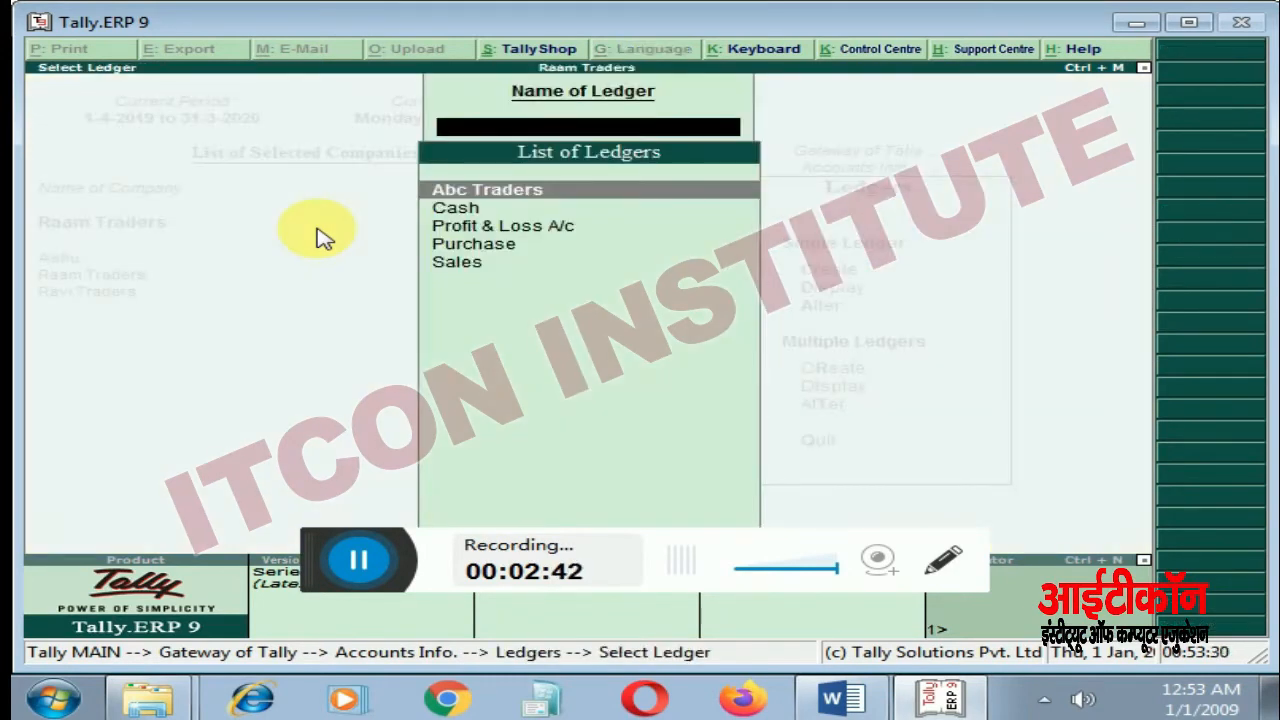
key("Return")
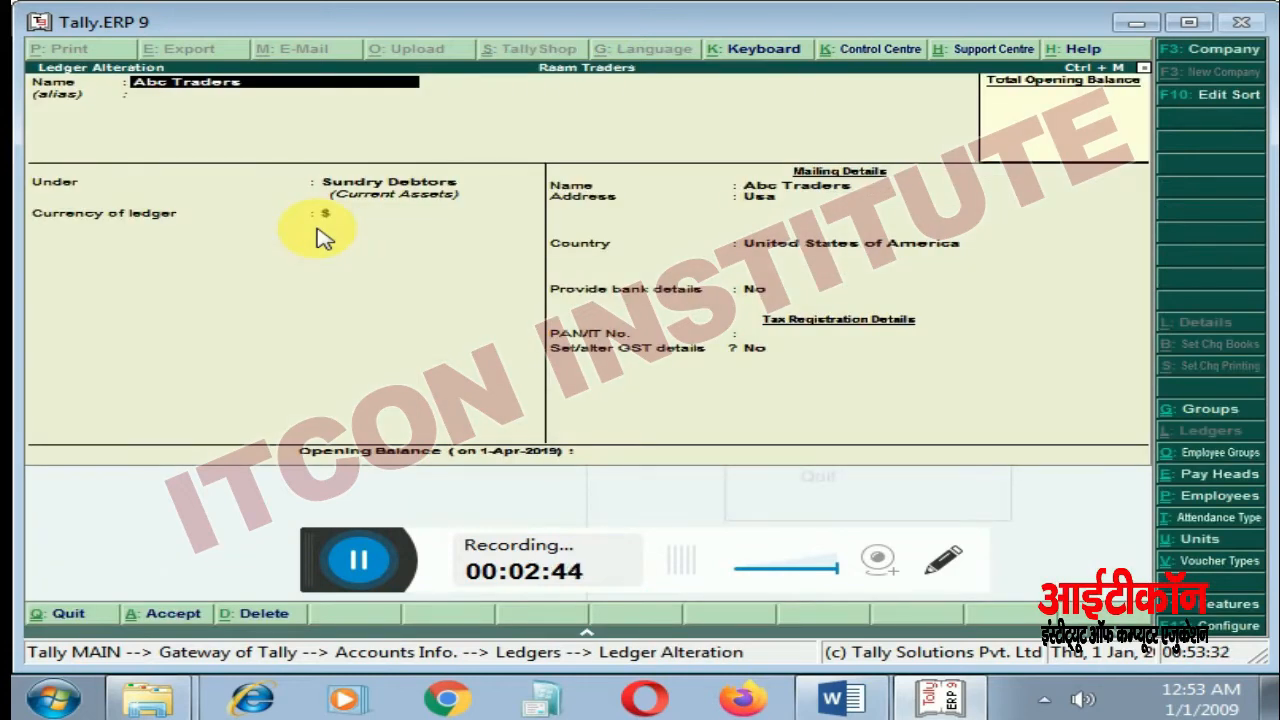
Step: Review the Abc Traders ledger's group, currency, address and country, and accept it with the existing settings
key("Return")
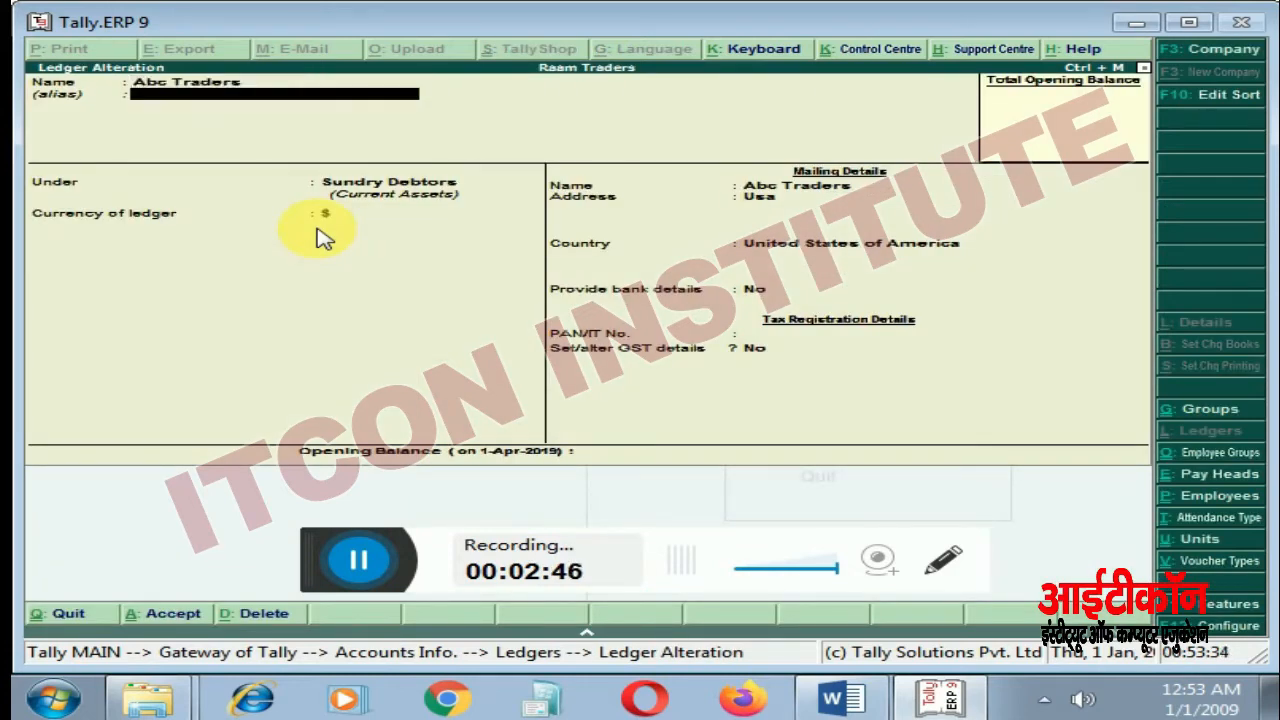
key("Return")
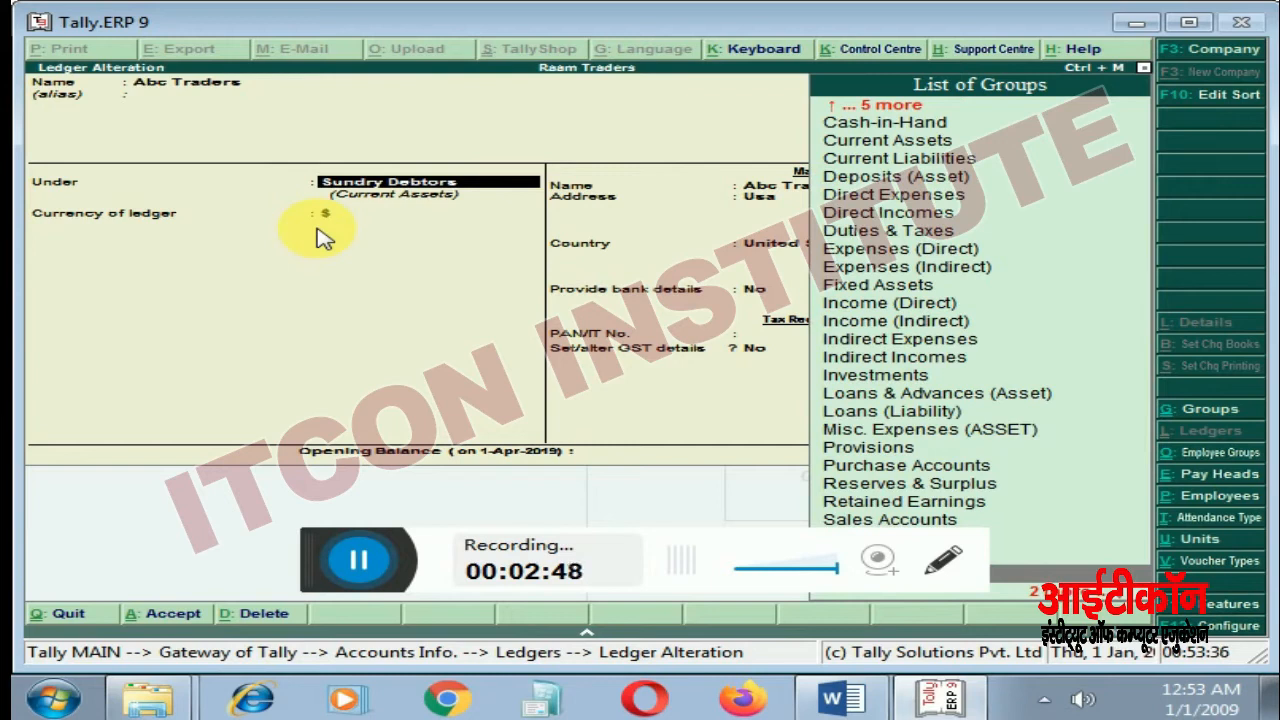
key("Return")
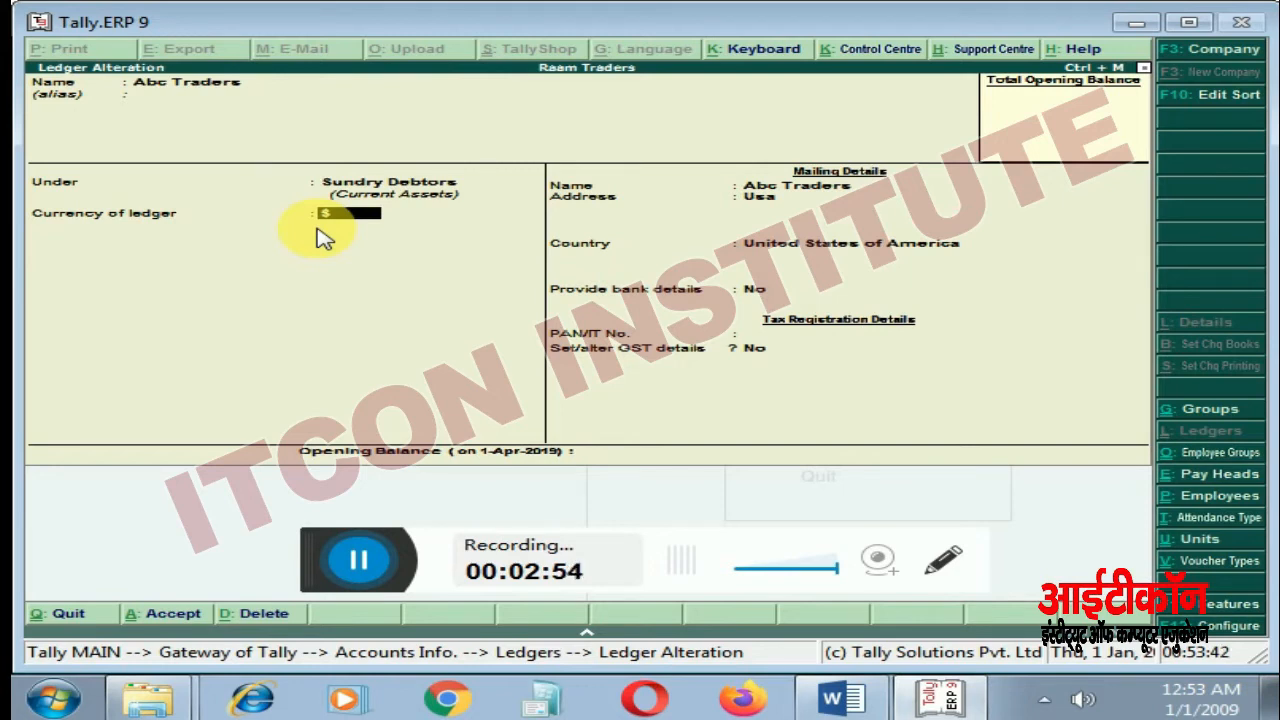
key("Return")
key("Return")
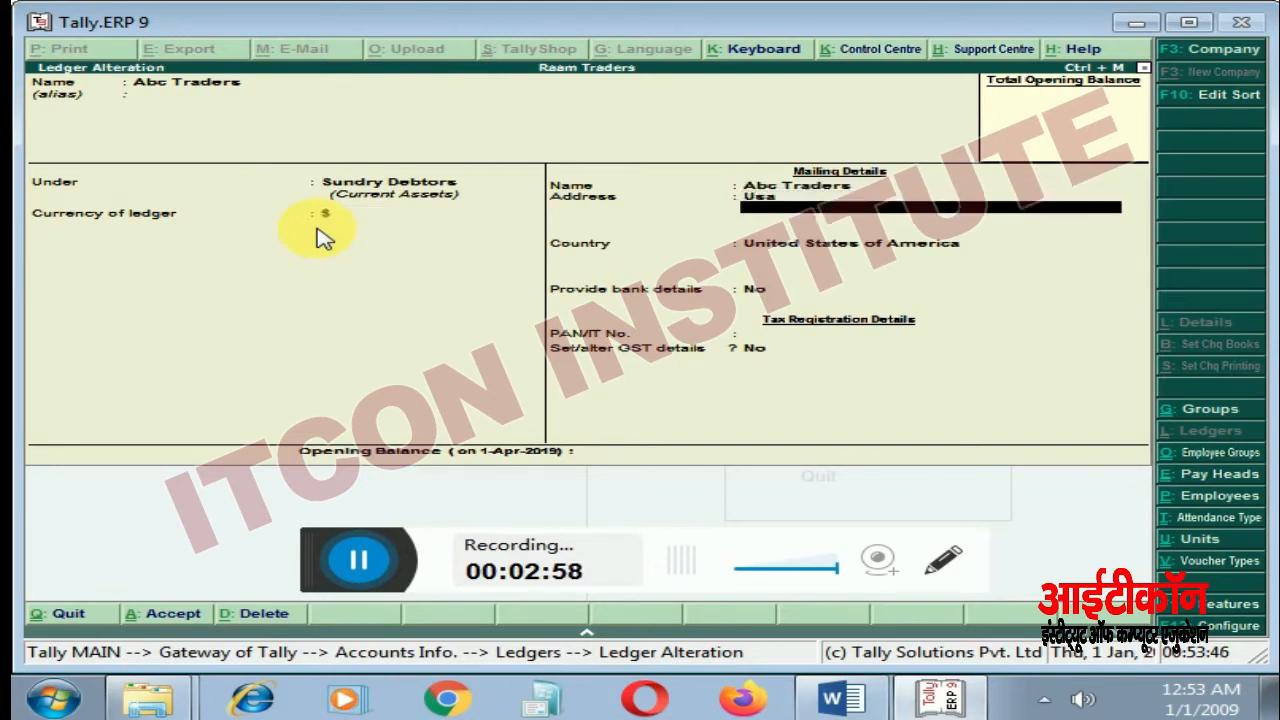
key("Return")
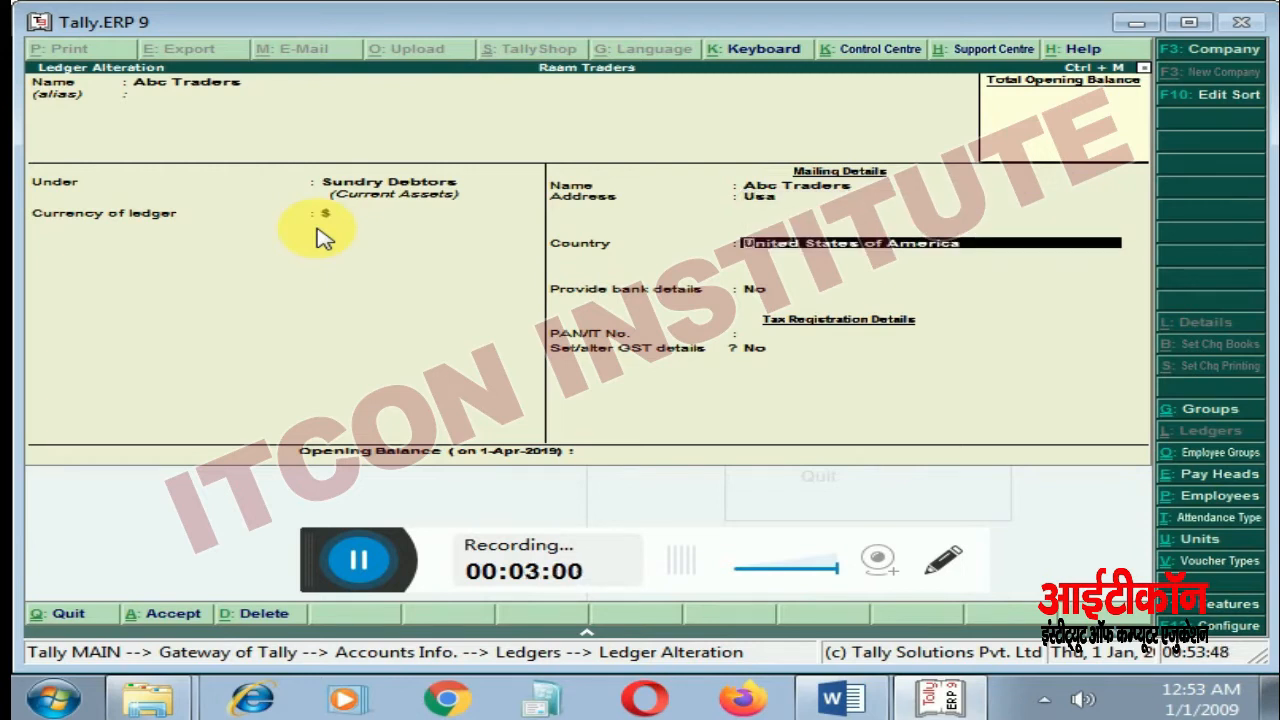
key("Return")
key("Return")
key("Return")
key("Return")
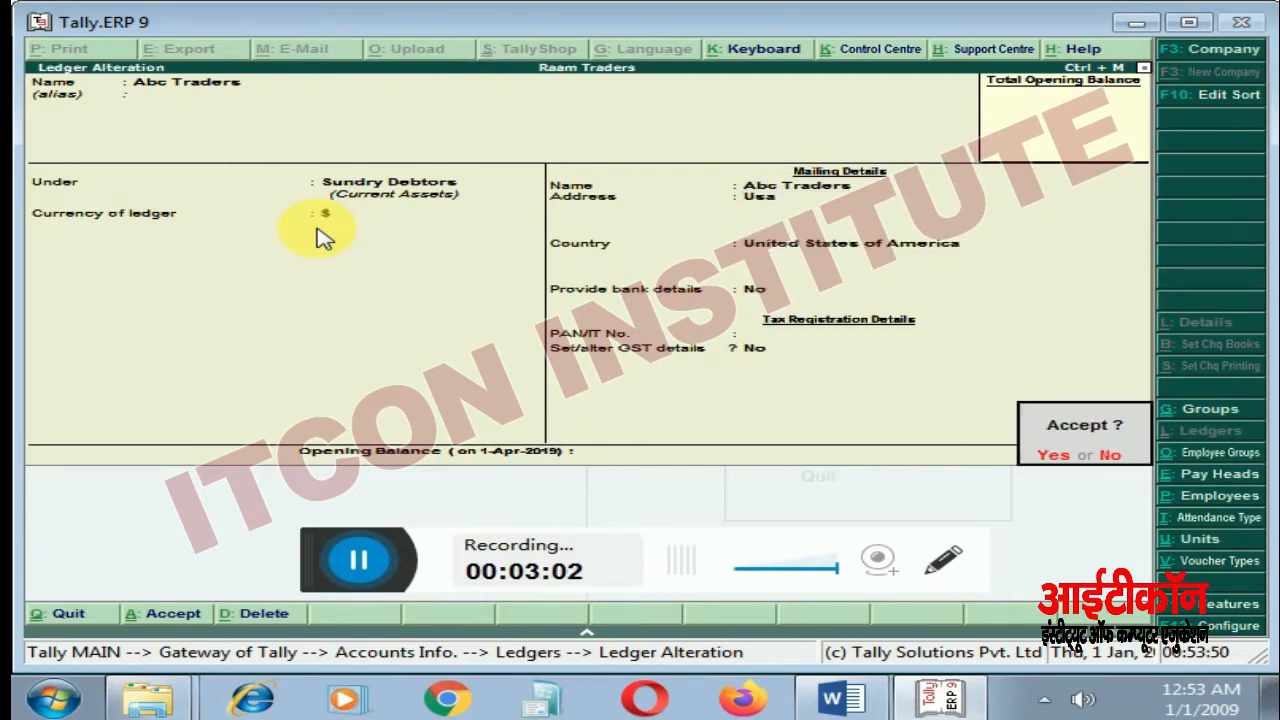
key("Return")
Step: Open the Purchase ledger for alteration and set its type of ledger to Not Applicable, keeping GST applicable
key("Down")
key("Down")
key("Down")
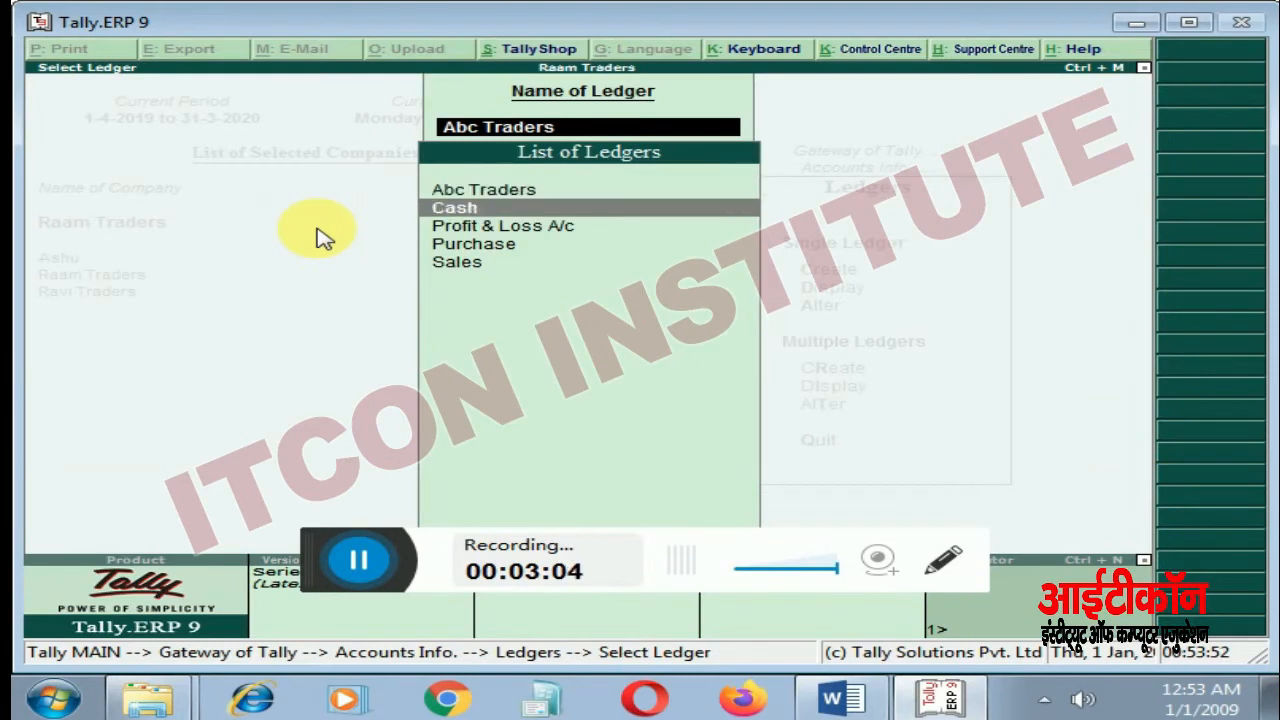
key("Return")
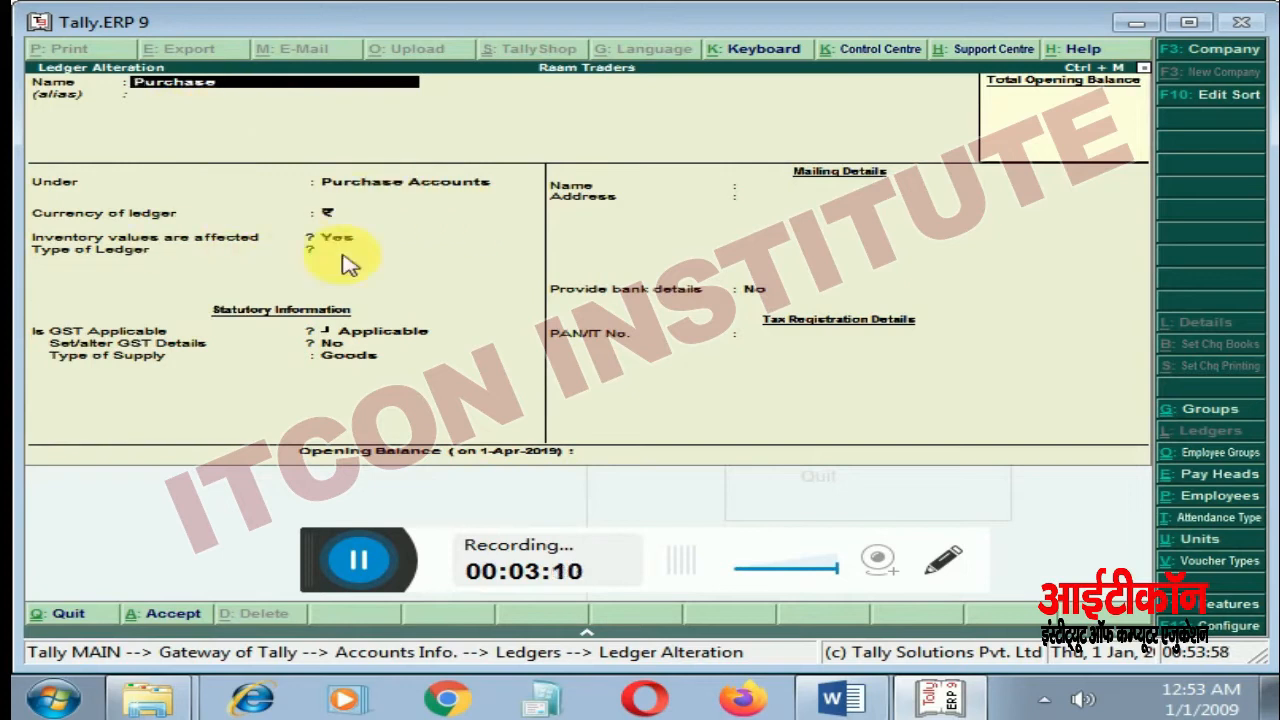
key("Return")
key("Return")
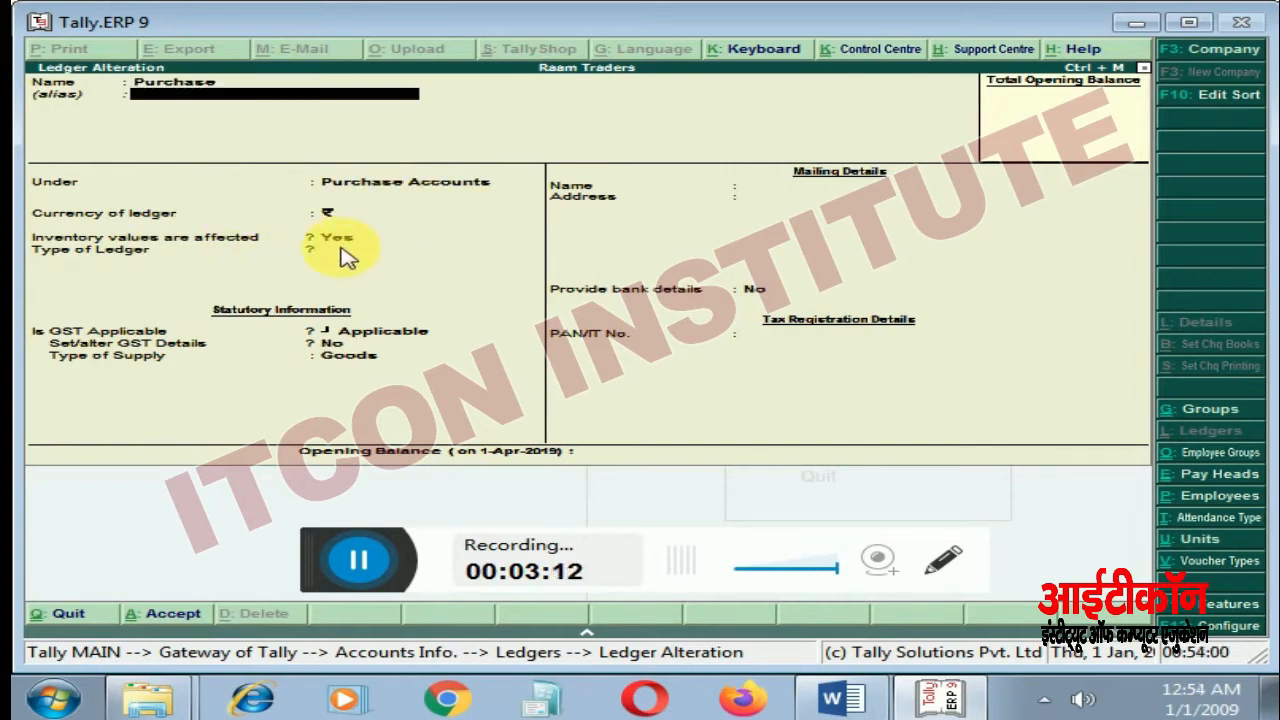
key("Return")
key("Return")
key("Return")
key("Return")
key("Return")
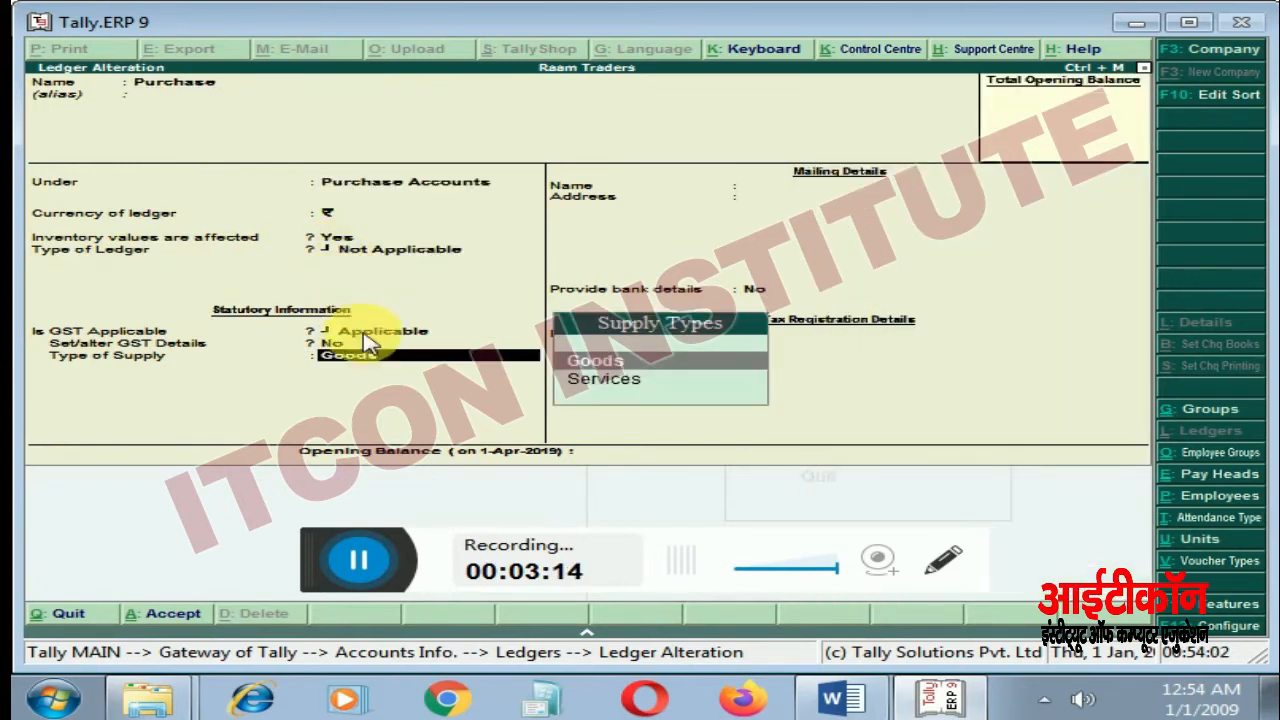
Step: Keep Goods as the Purchase ledger's type of supply and save the ledger
key("Return")
key("Return")
key("Return")
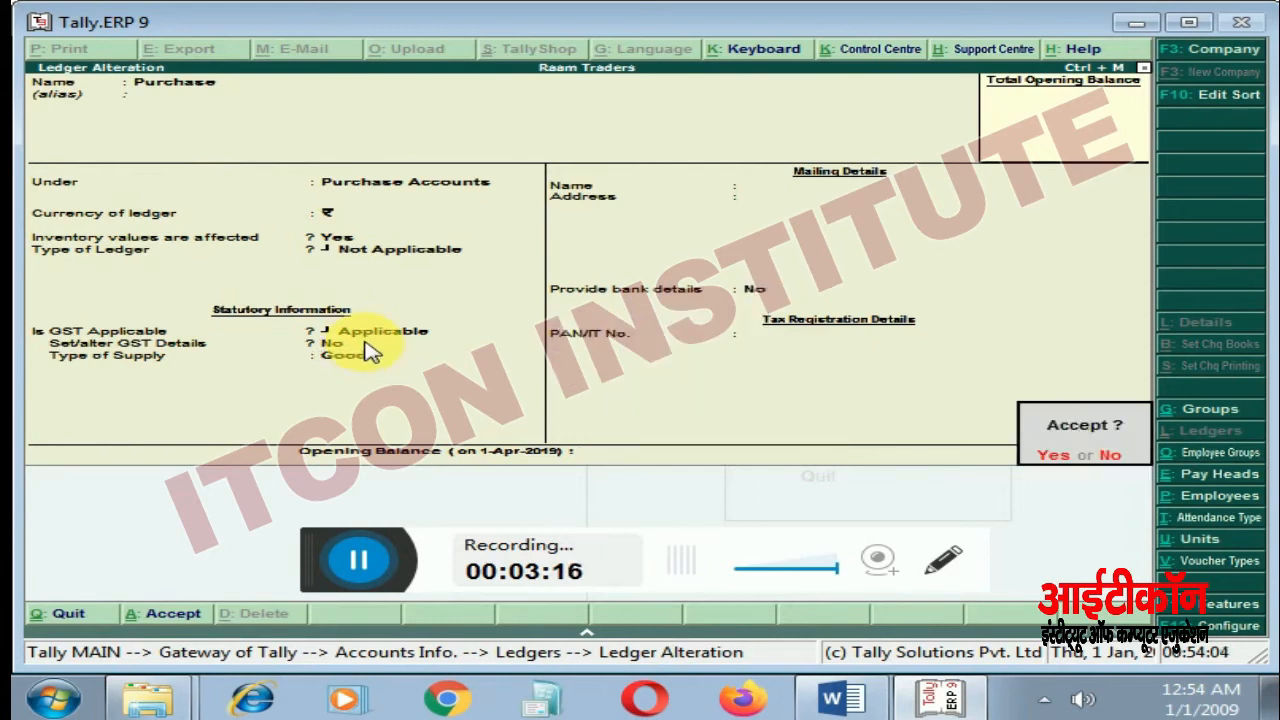
key("Return")
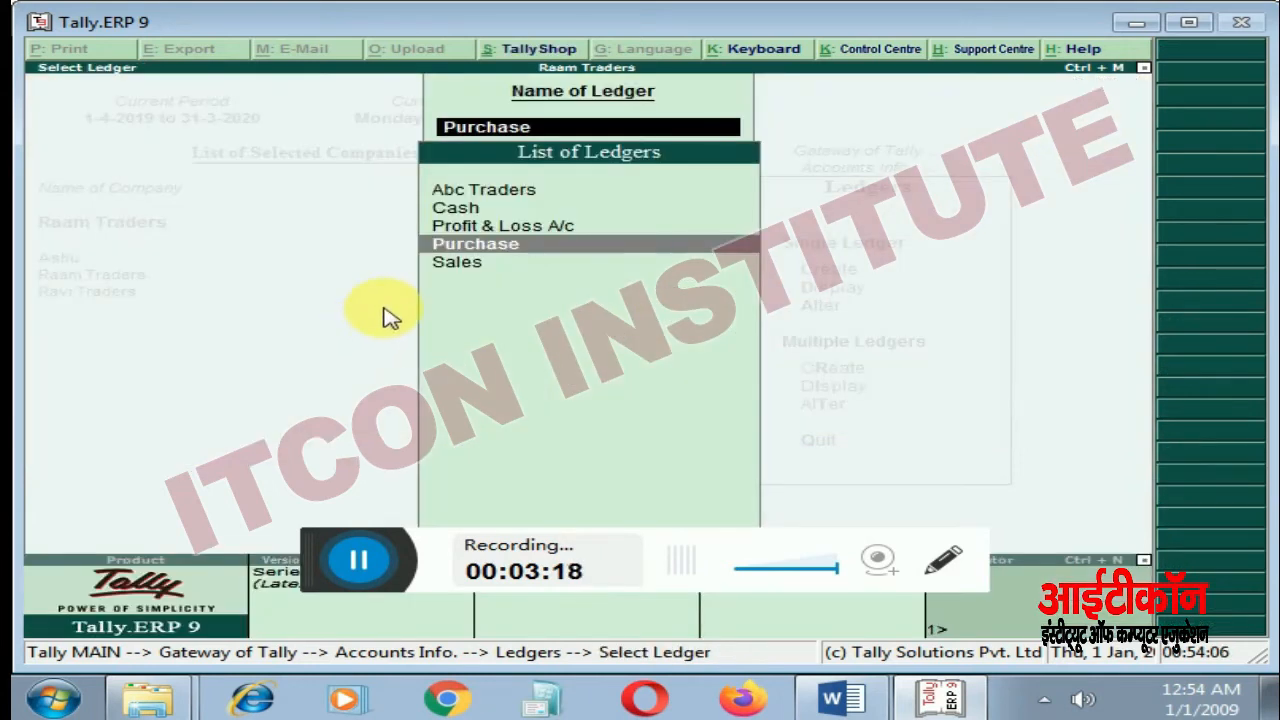
Step: Open the Sales ledger for alteration and set its type of ledger to Not Applicable, keeping GST applicable
key("Down")
key("Return")
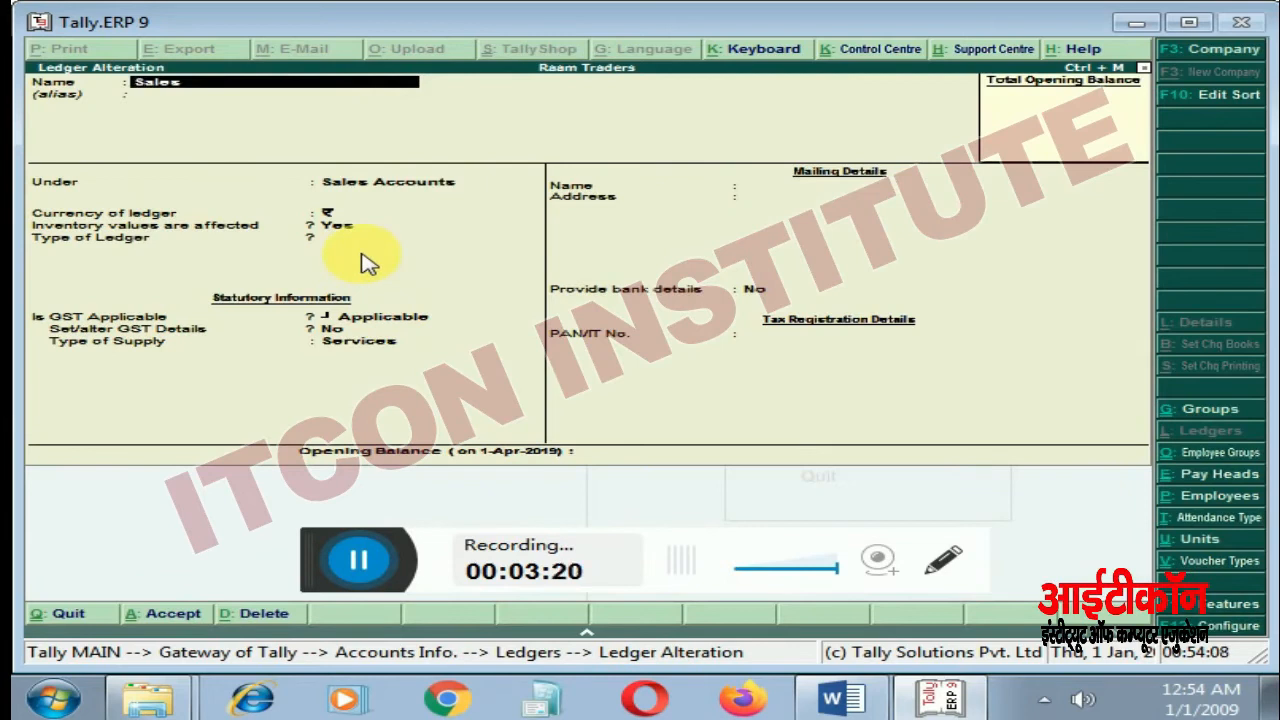
key("Return")
key("Return")
key("Return")
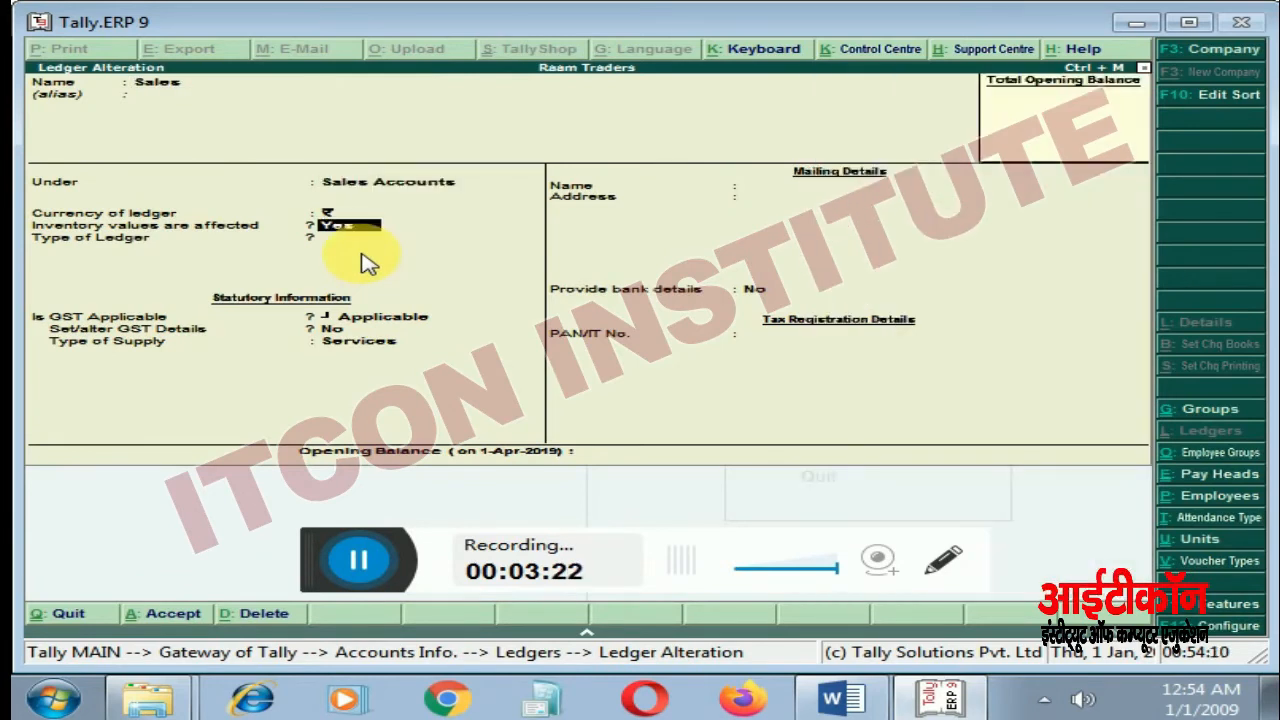
key("Return")
key("Return")
key("Return")
key("Return")
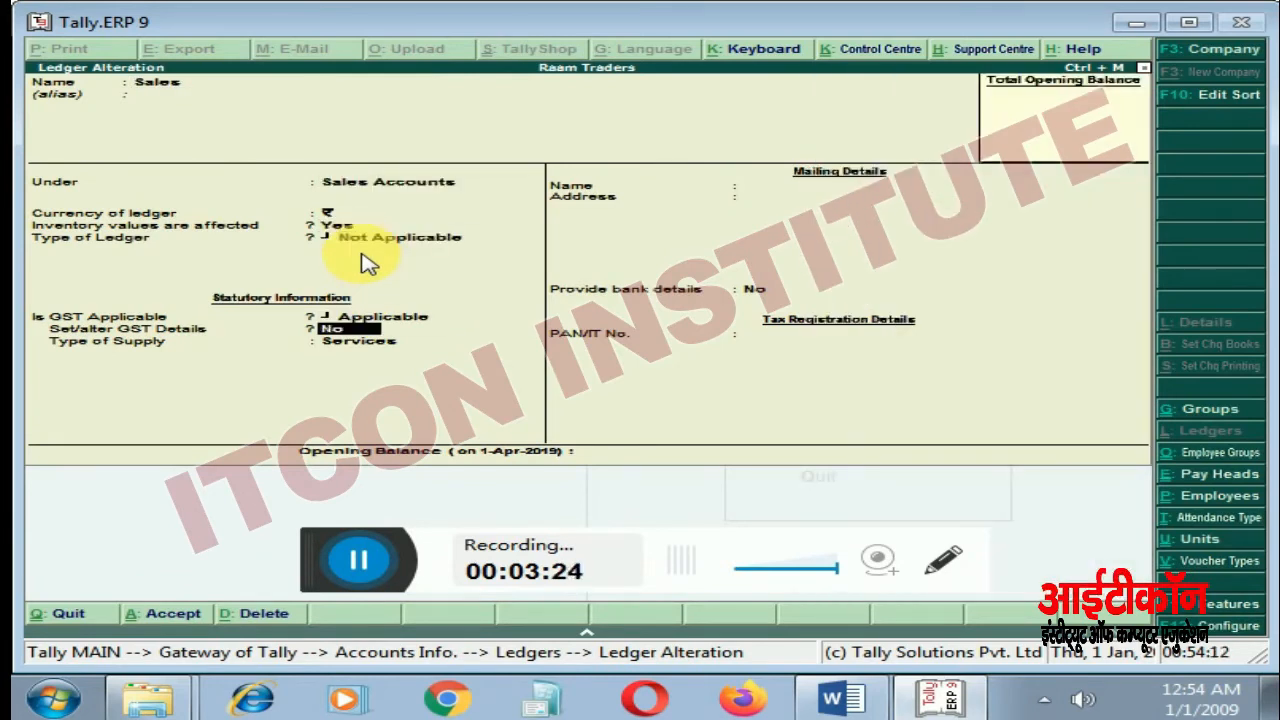
Step: Set the Sales ledger's type of supply to Goods, save the ledger and return to the Gateway of Tally
key("Up")
key("Return")
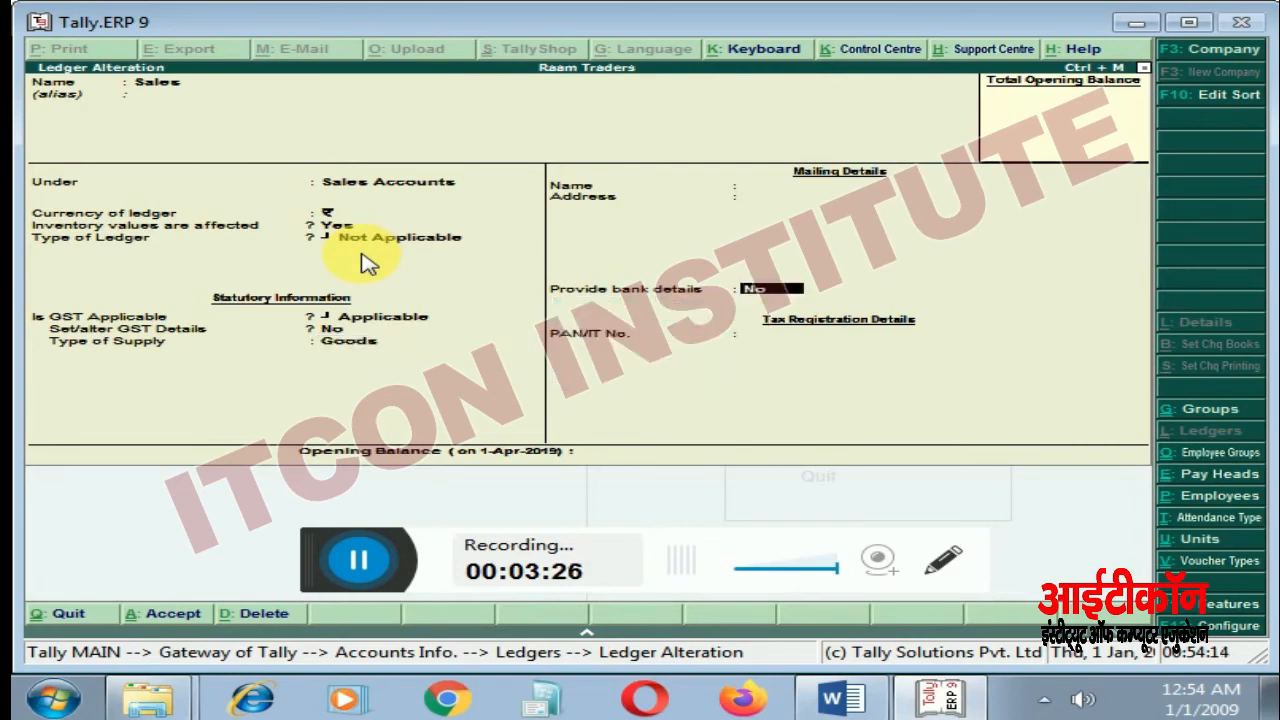
key("Return")
key("Return")
key("y")
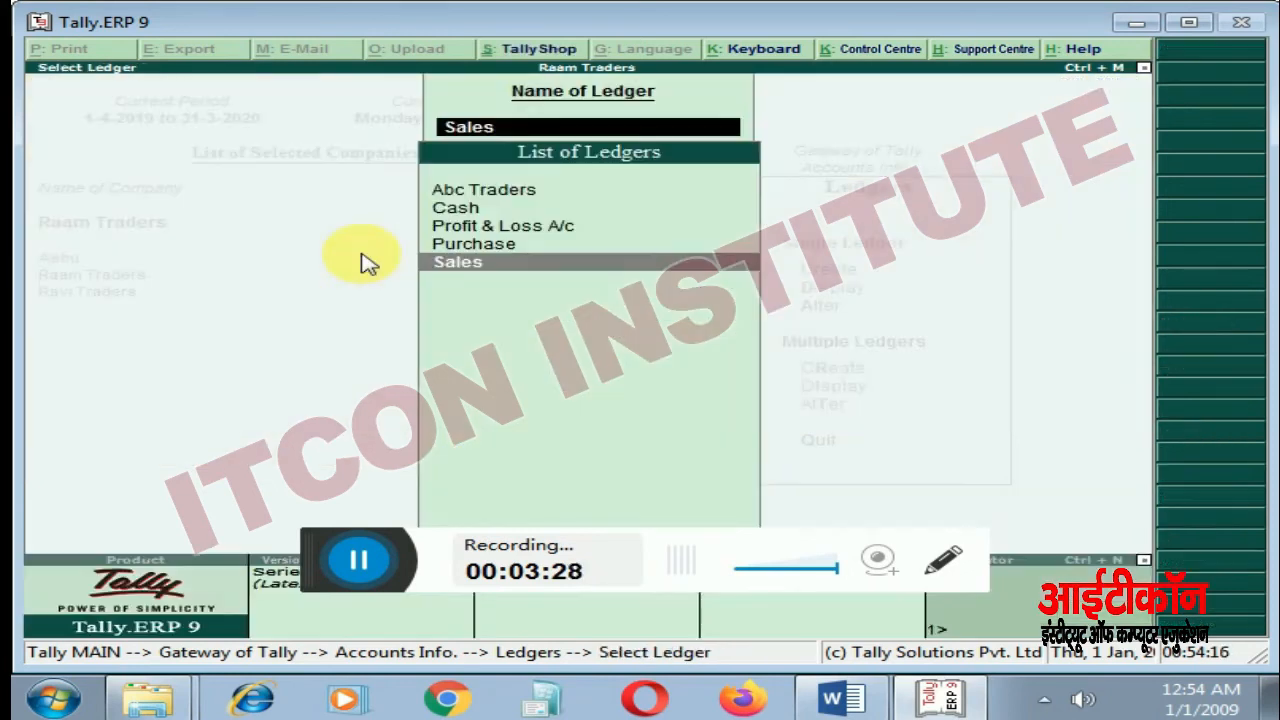
key("Escape")
key("Escape")
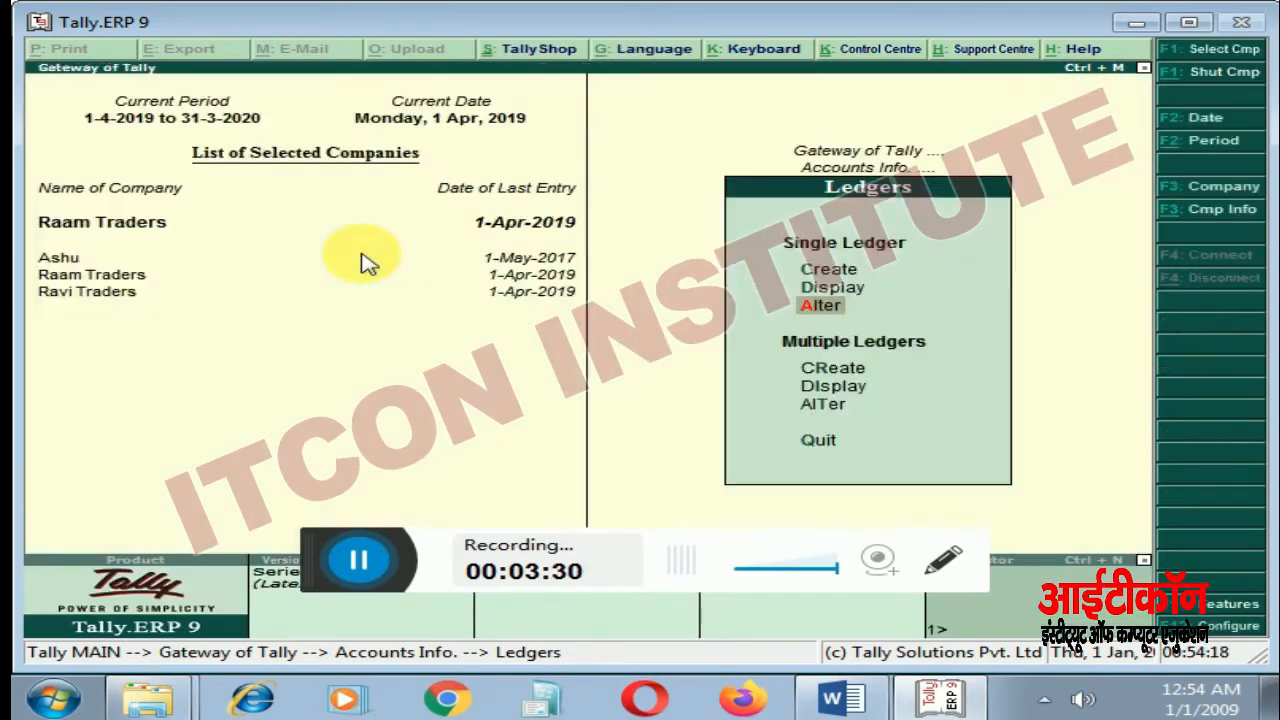
key("Escape")
key("Escape")
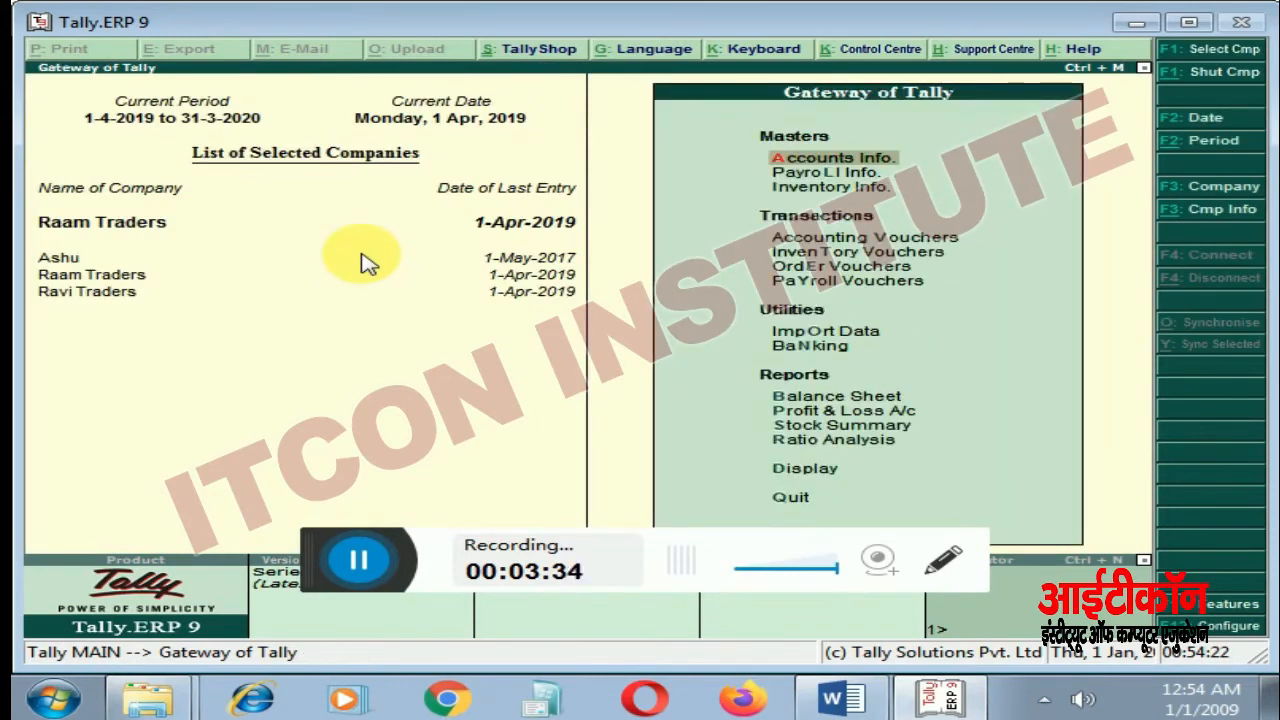
Step: Open the Export Invoice voucher type for alteration from the accounts masters
key("Return")
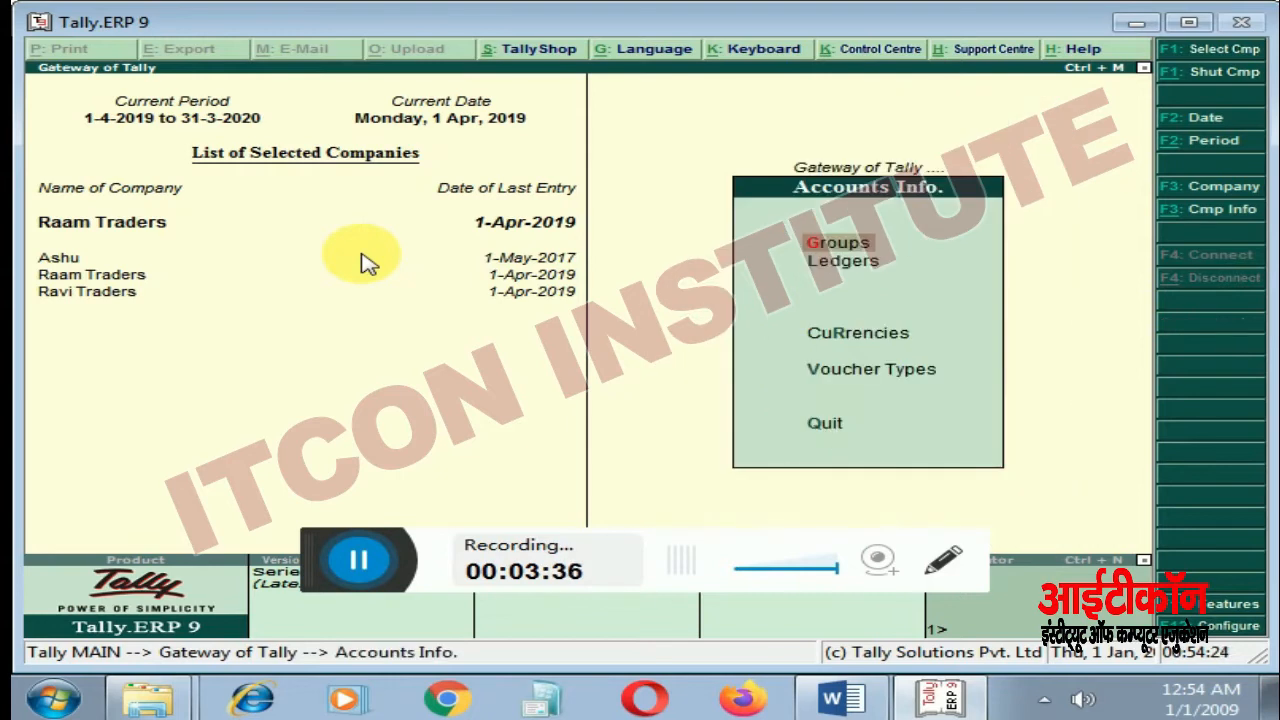
key("Down")
key("Down")
key("Down")
key("Return")
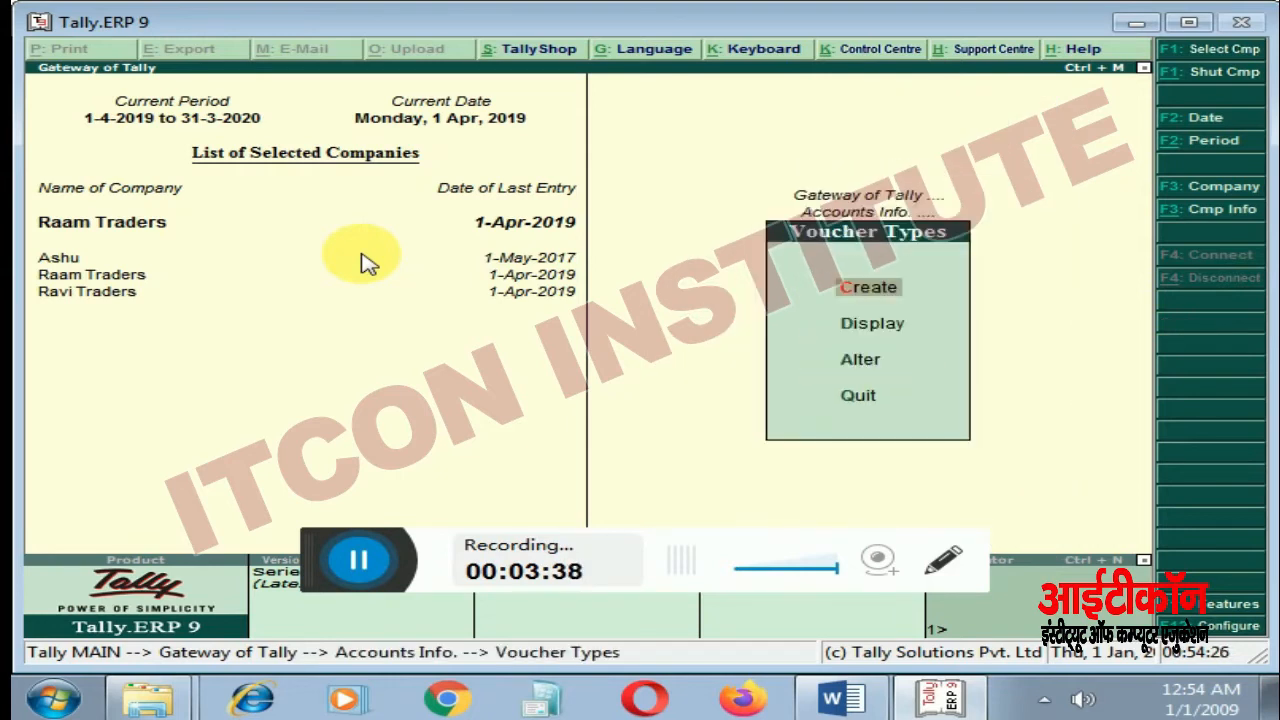
key("Down")
key("Down")
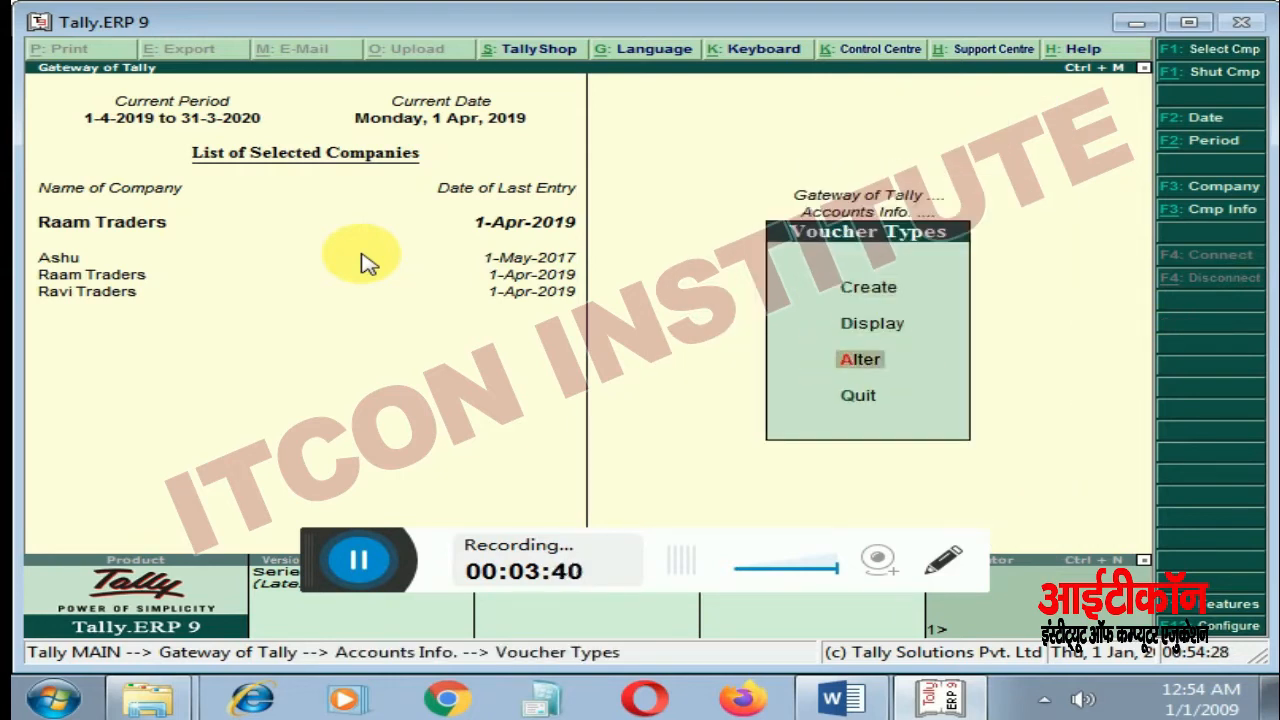
key("Return")
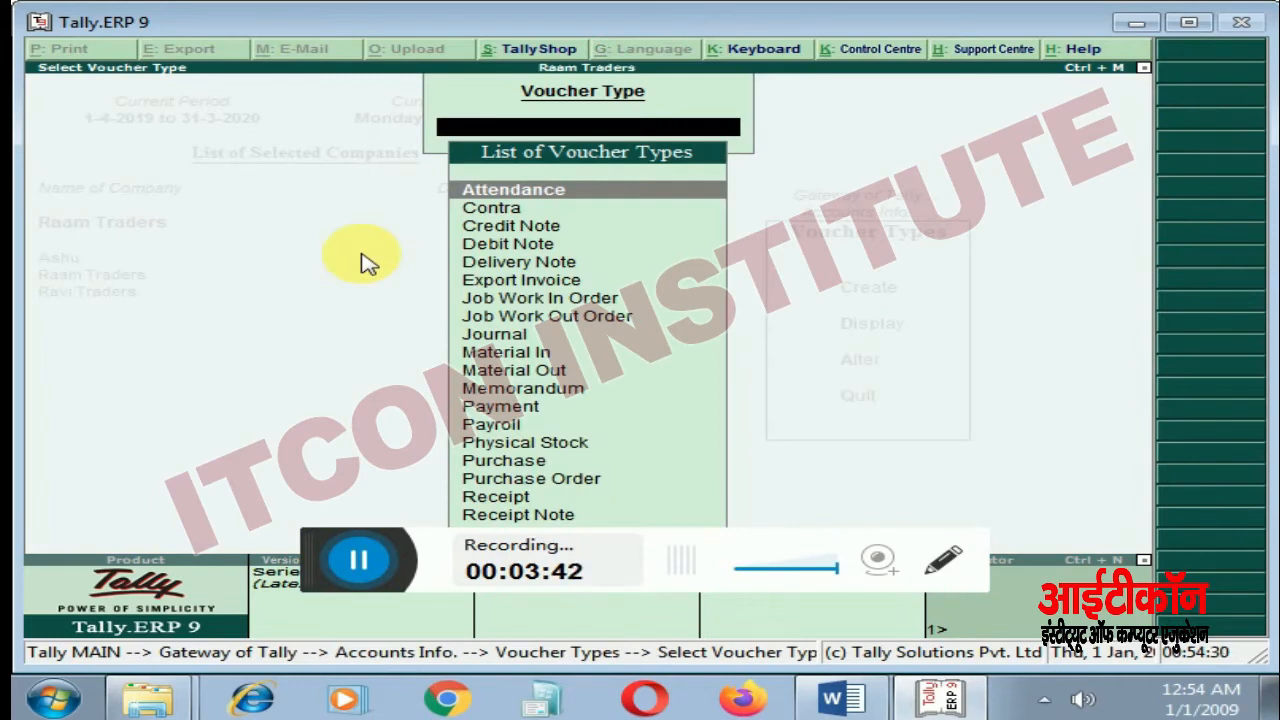
type("E")
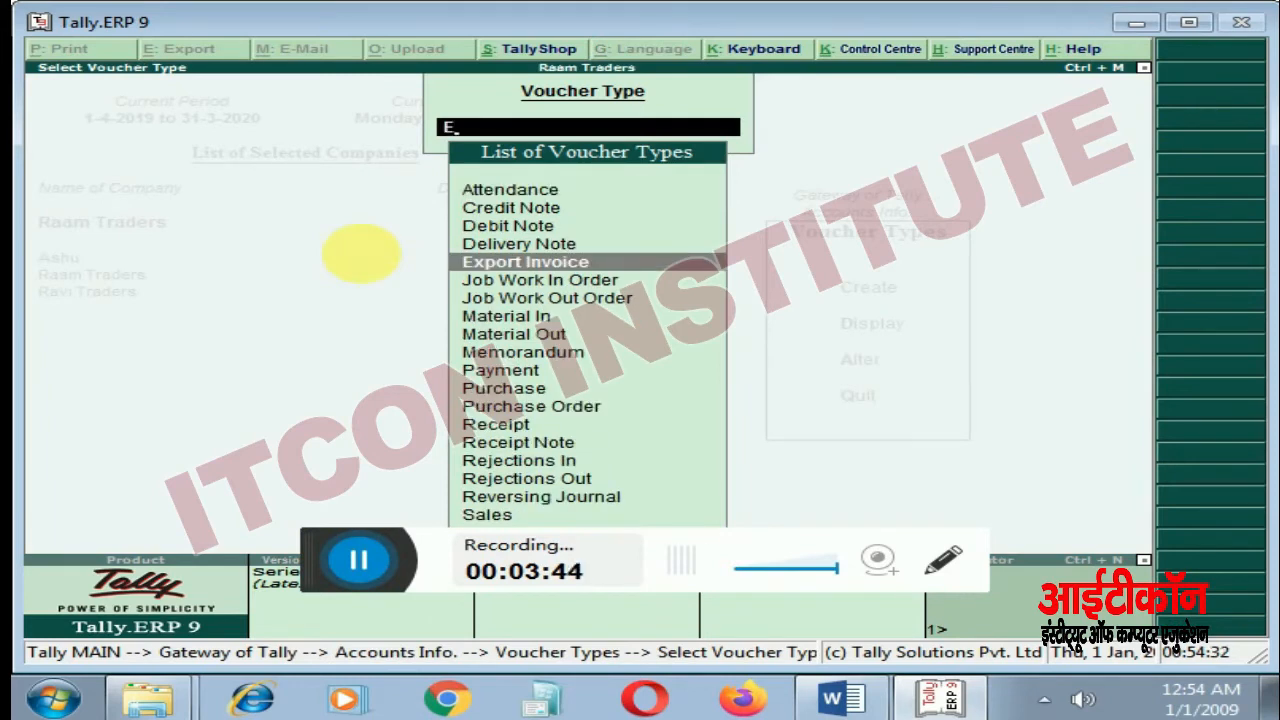
key("Return")
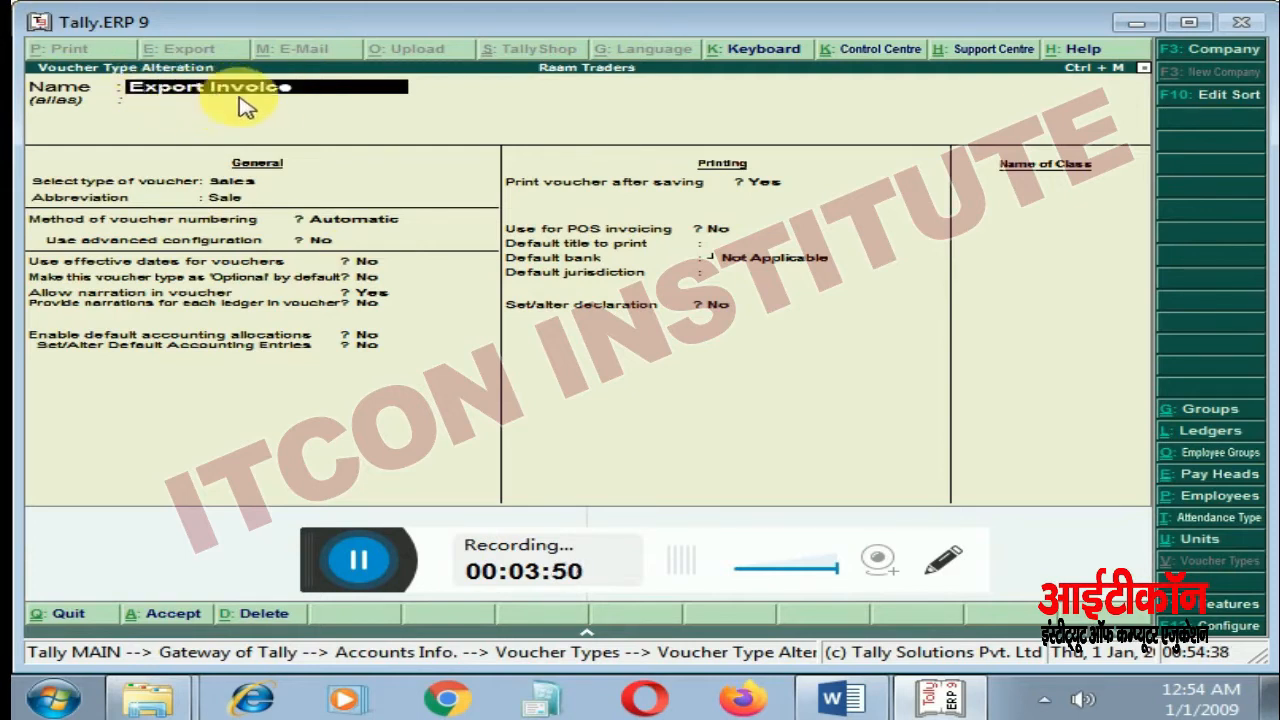
Step: Accept the Sale abbreviation, choose Automatic voucher numbering and accept No for advanced configuration in the Export Invoice voucher type
left_click(229, 200)
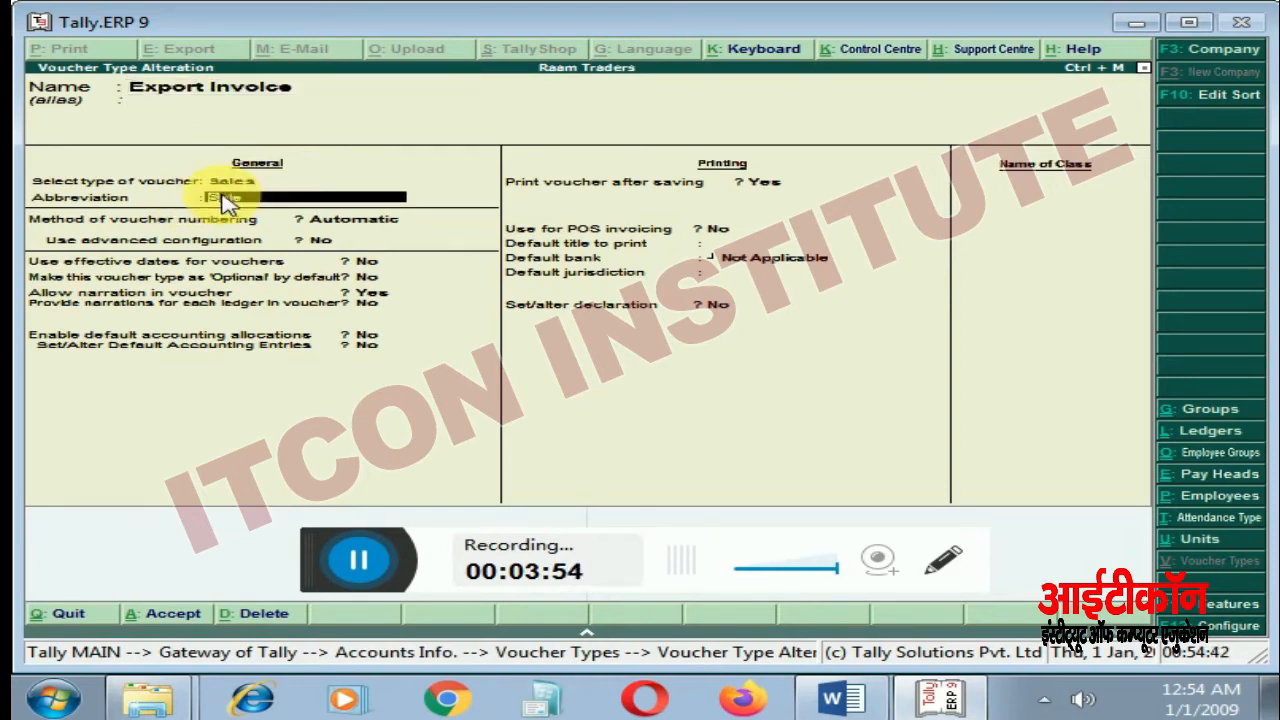
key("Return")
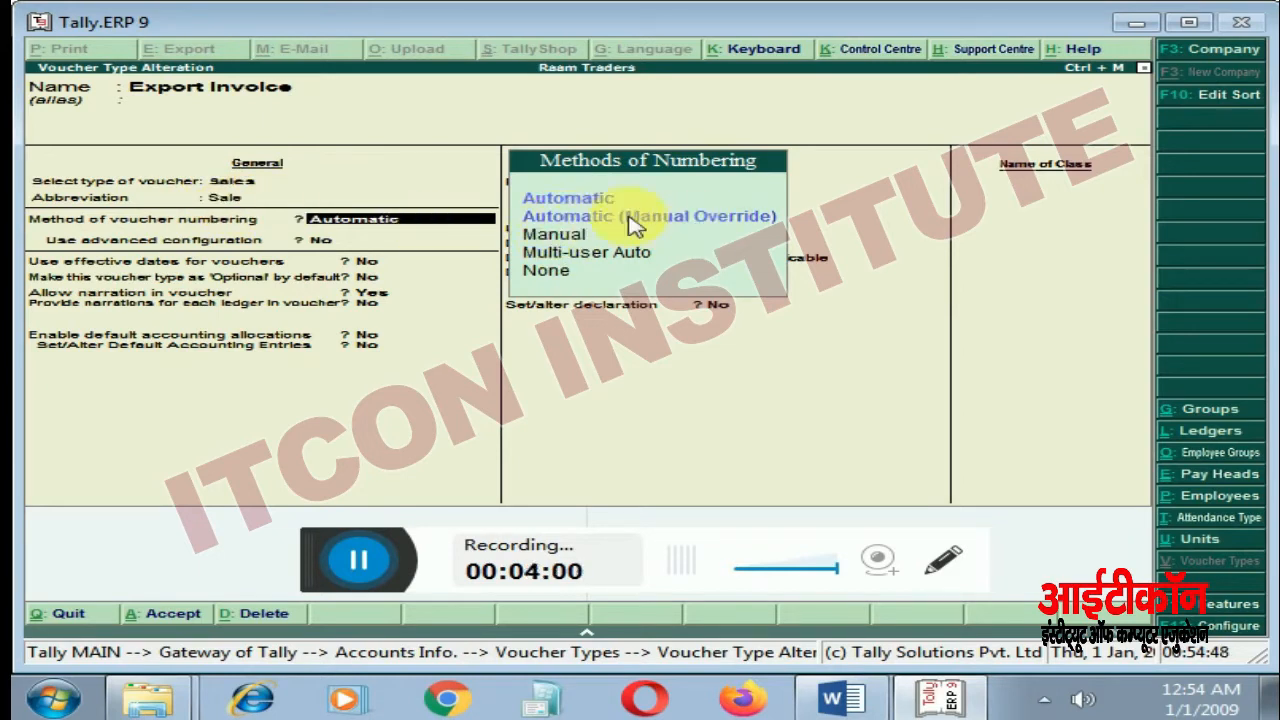
left_click(562, 204)
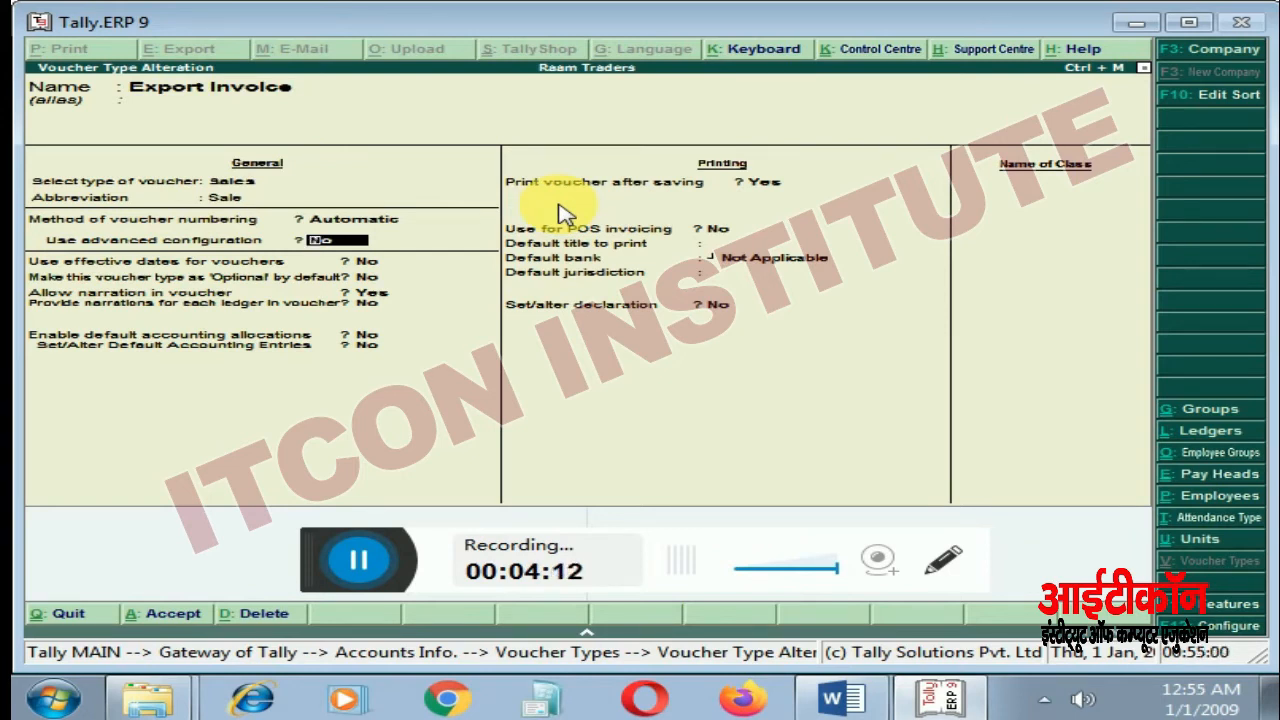
key("Return")
key("Return")
key("Return")
key("Return")
key("Return")
key("Return")
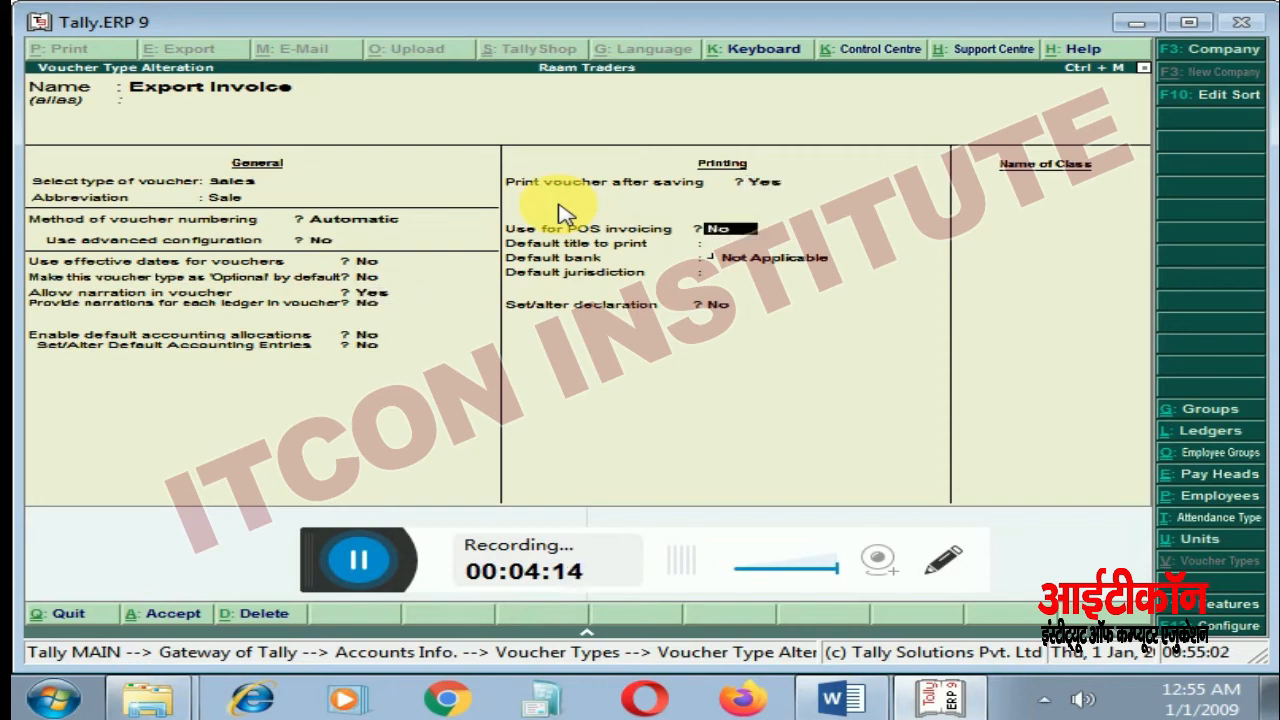
Step: Accept printing after saving as Yes and POS invoicing as No, save the Export Invoice voucher type and return to the Gateway of Tally
key("Up")
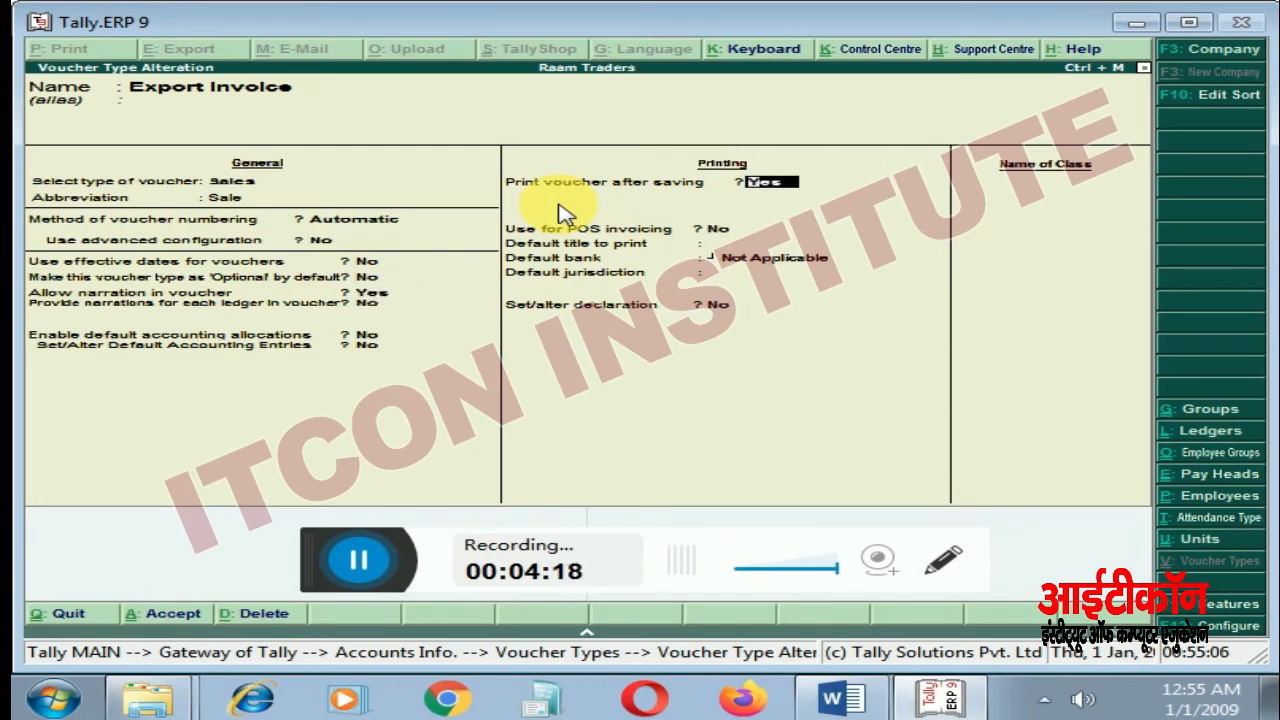
key("Return")
key("Return")
key("Return")
key("Return")
key("Return")
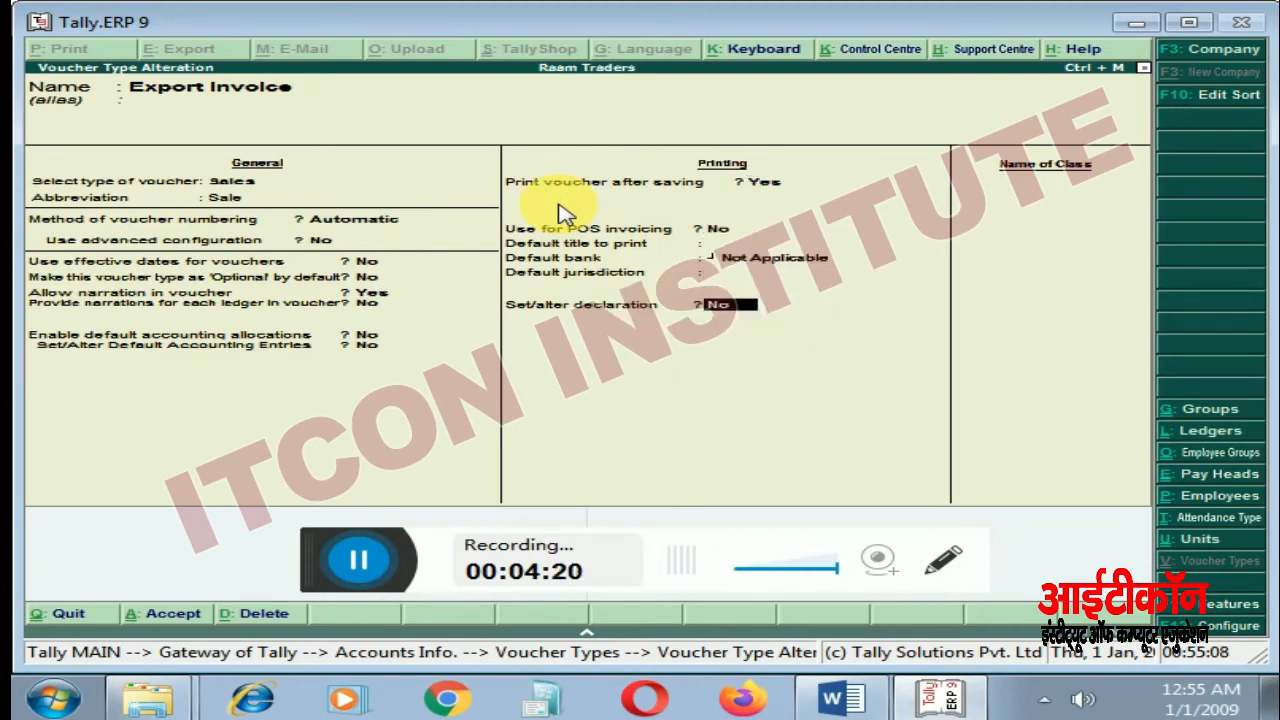
key("Return")
key("Return")
key("Return")
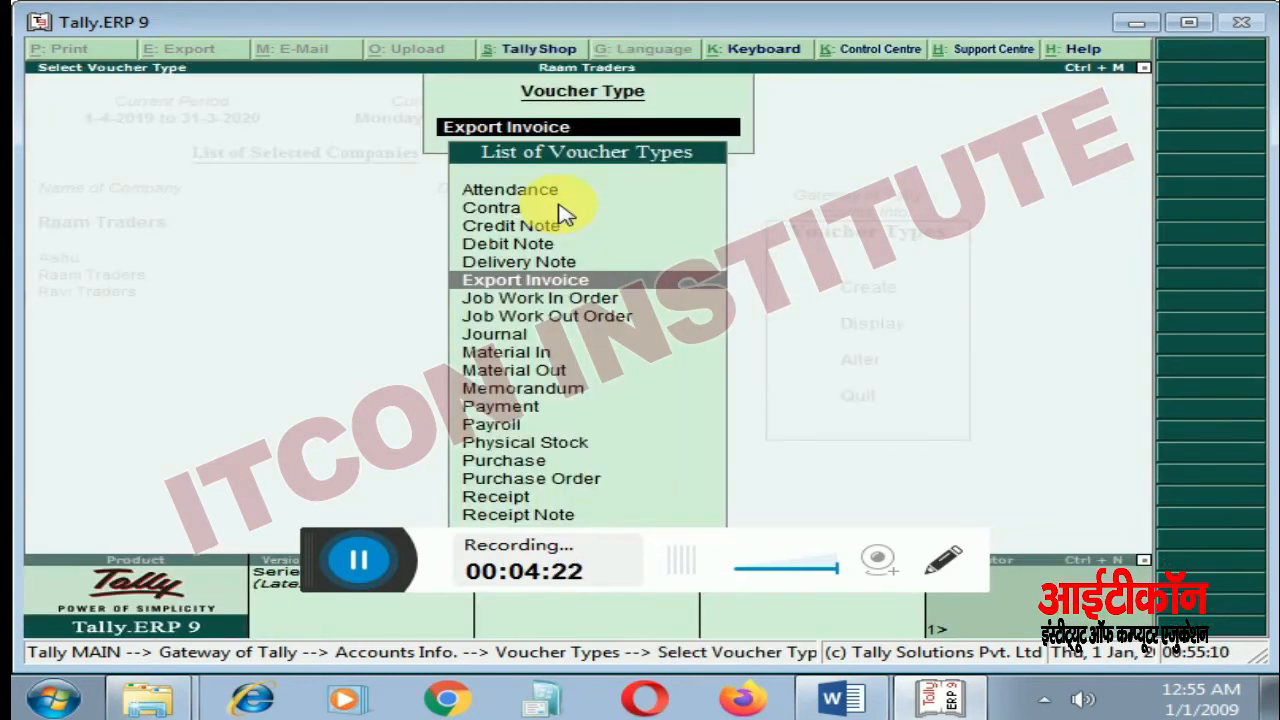
key("Escape")
key("Escape")
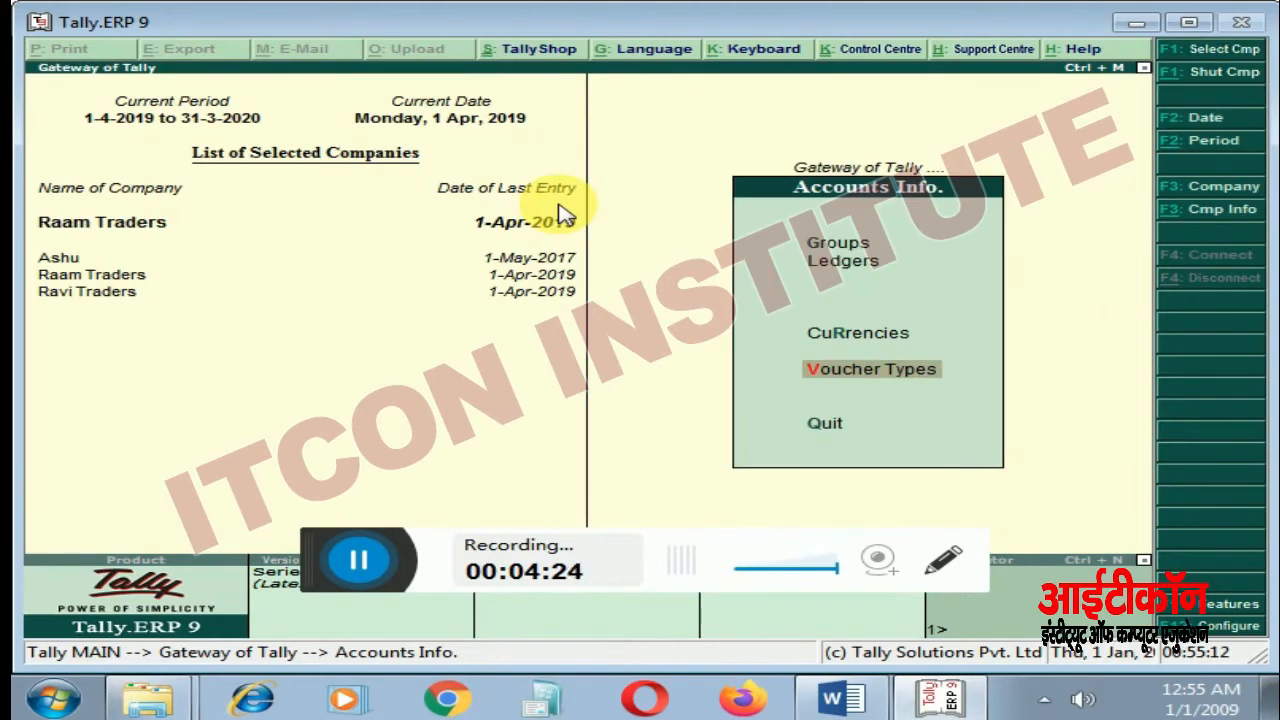
key("Escape")
key("Down")
key("Down")
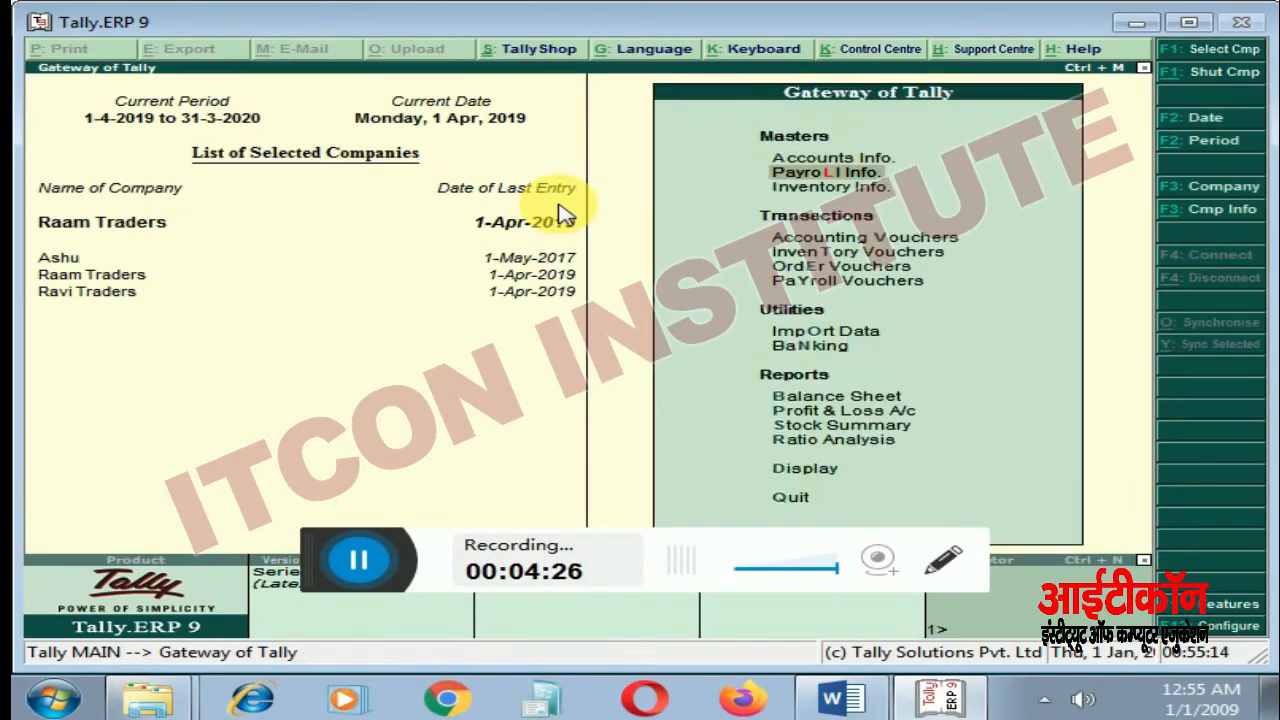
key("Down")
key("Down")
key("Up")
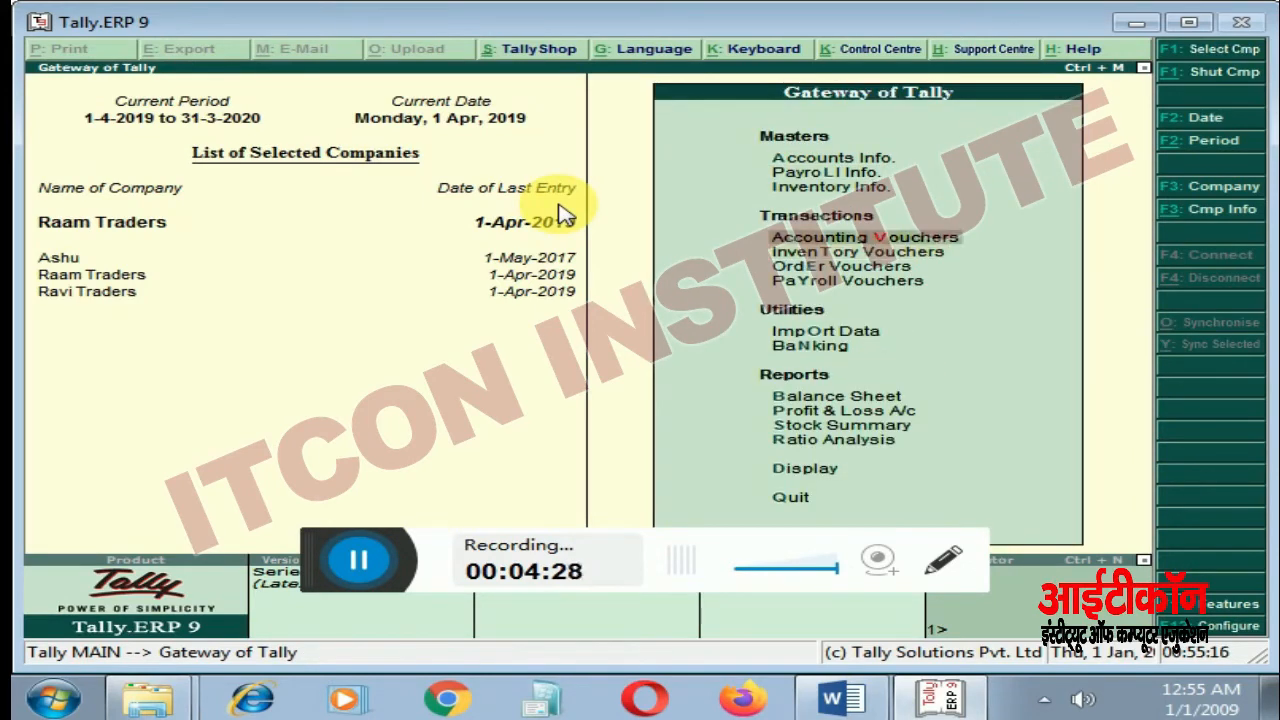
key("Return")
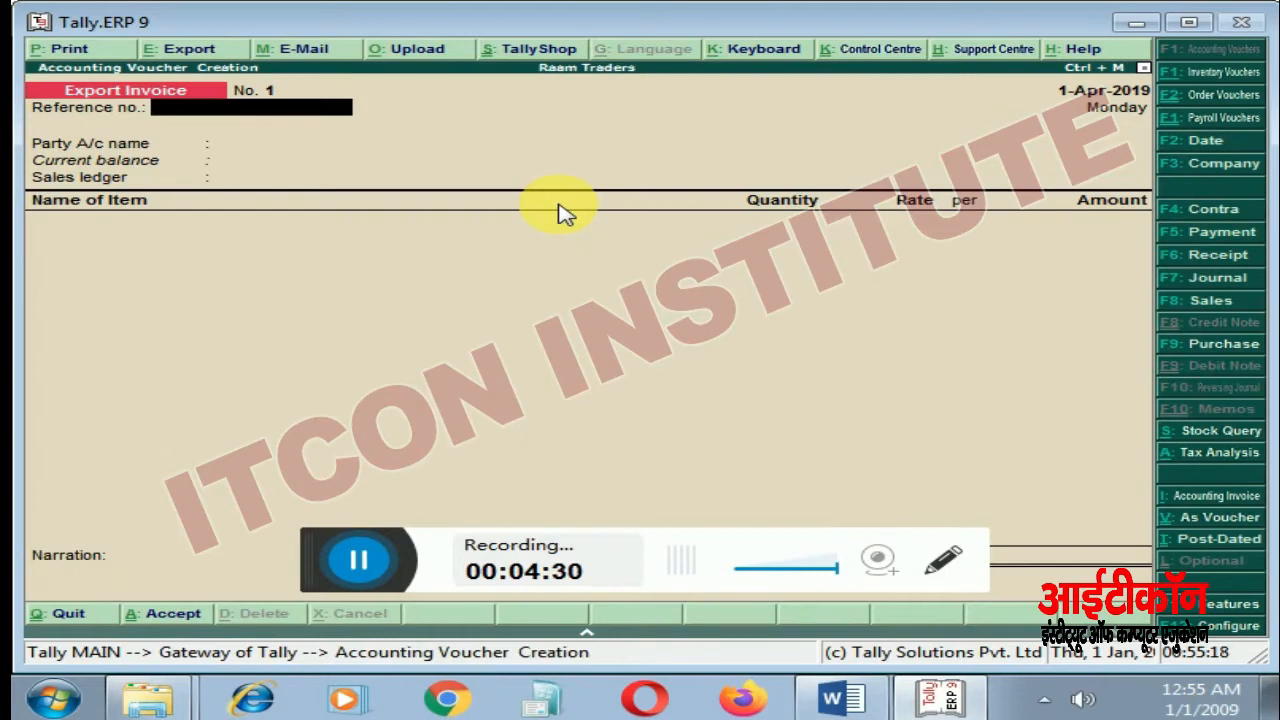
key("F9")
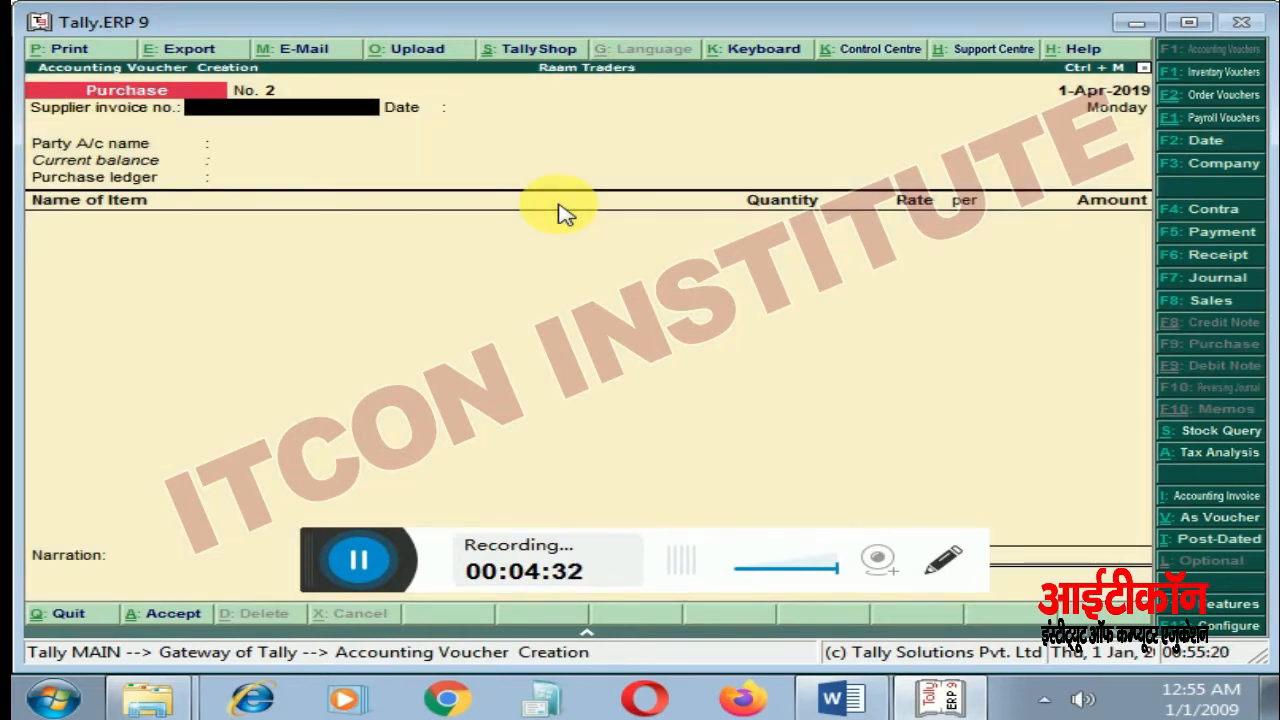
type("3343")
key("Escape")
key("Return")
Step: Open the stock group options in the inventory masters
key("Up")
key("Up")
key("Up")
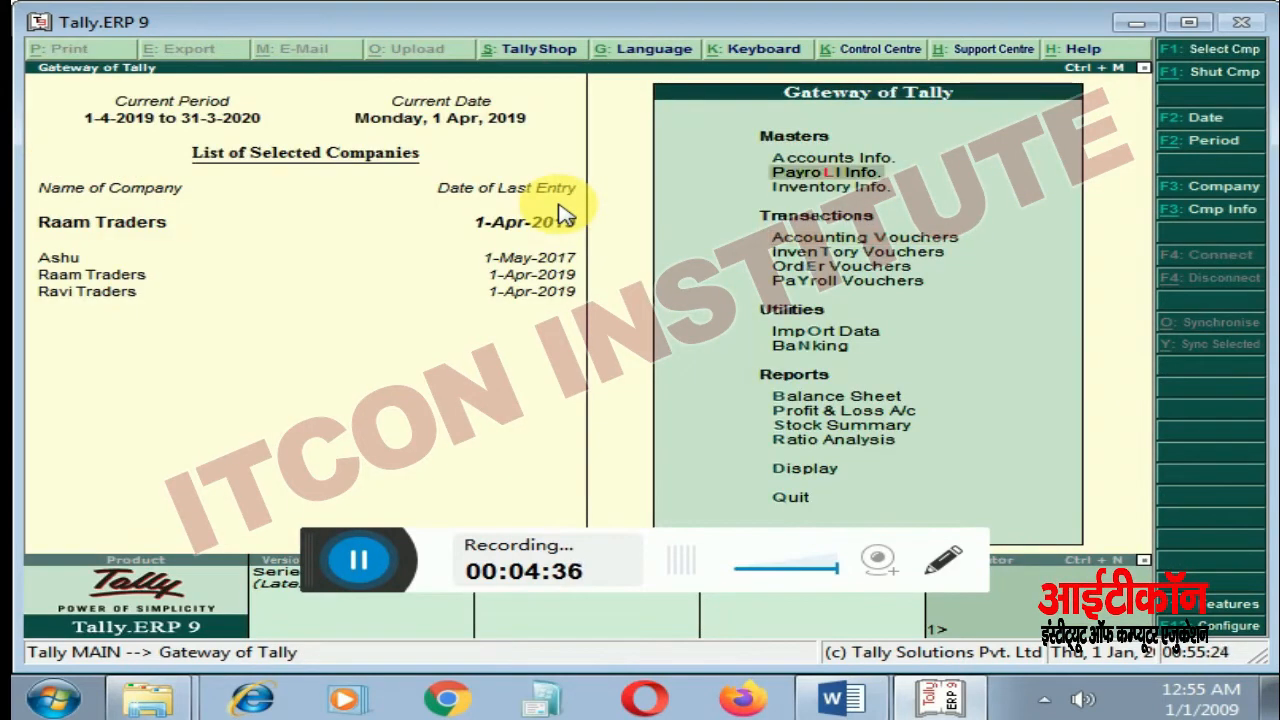
key("Down")
key("Down")
key("Return")
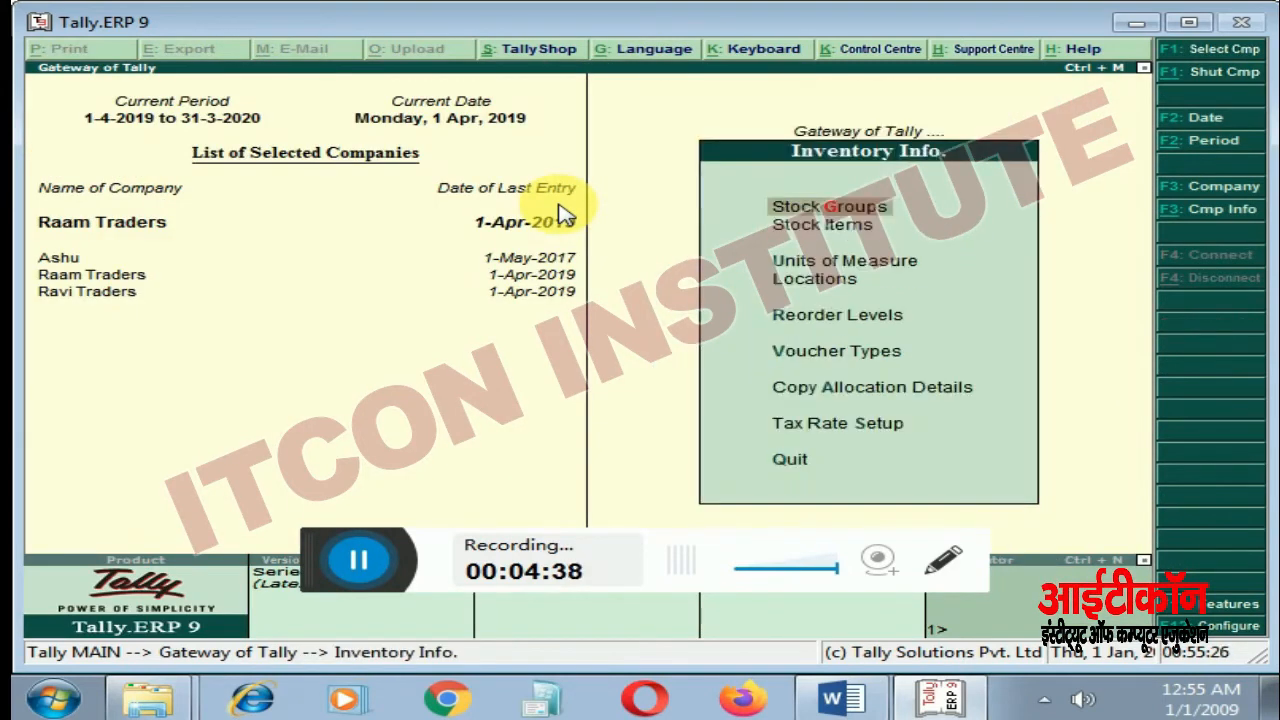
key("Return")
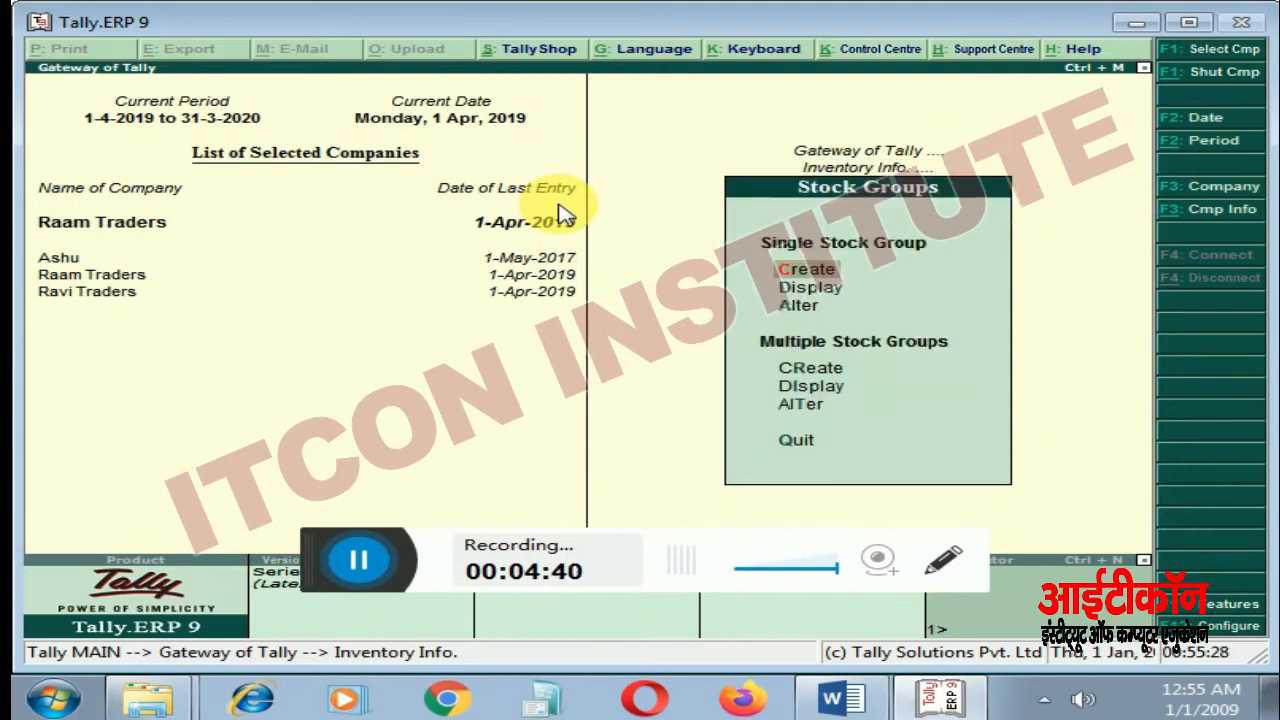
key("Return")
type("M")
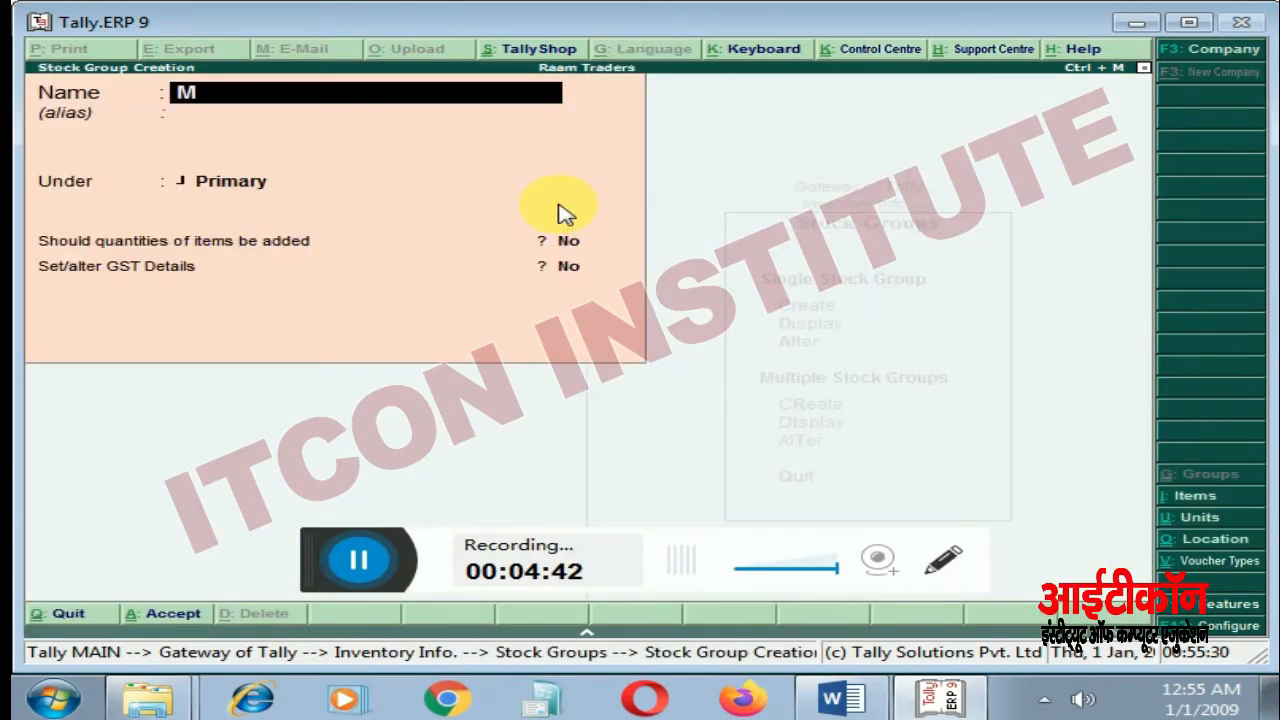
key("BackSpace")
key("Escape")
key("Return")
Step: Open the Mobile stock group for alteration, keep it under Primary with GST details at No, and save it
key("Down")
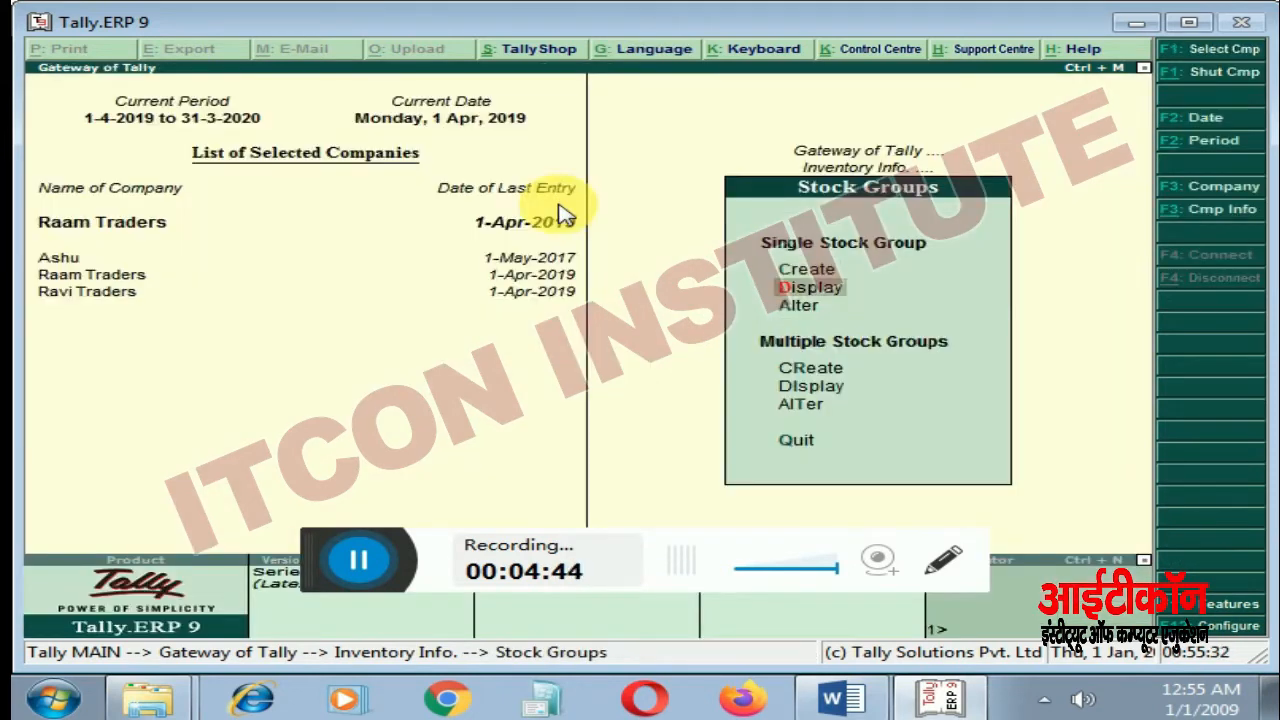
key("Down")
key("Return")
key("Return")
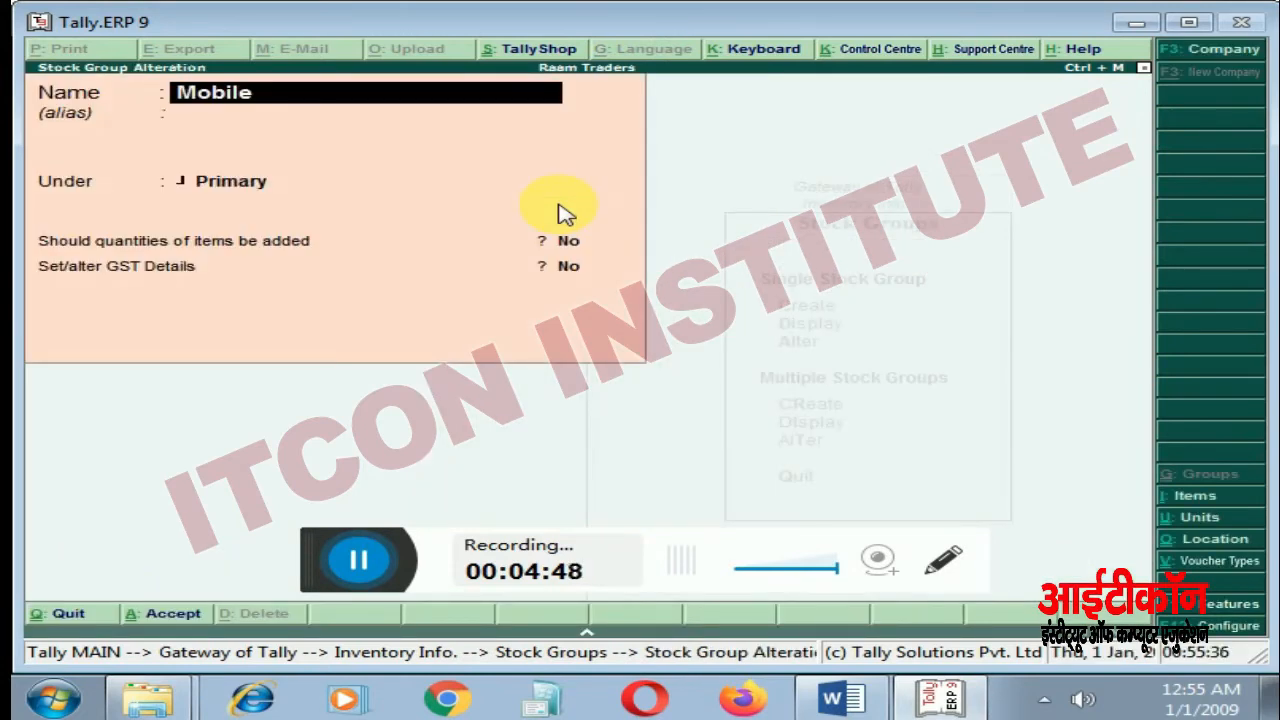
key("Return")
key("Return")
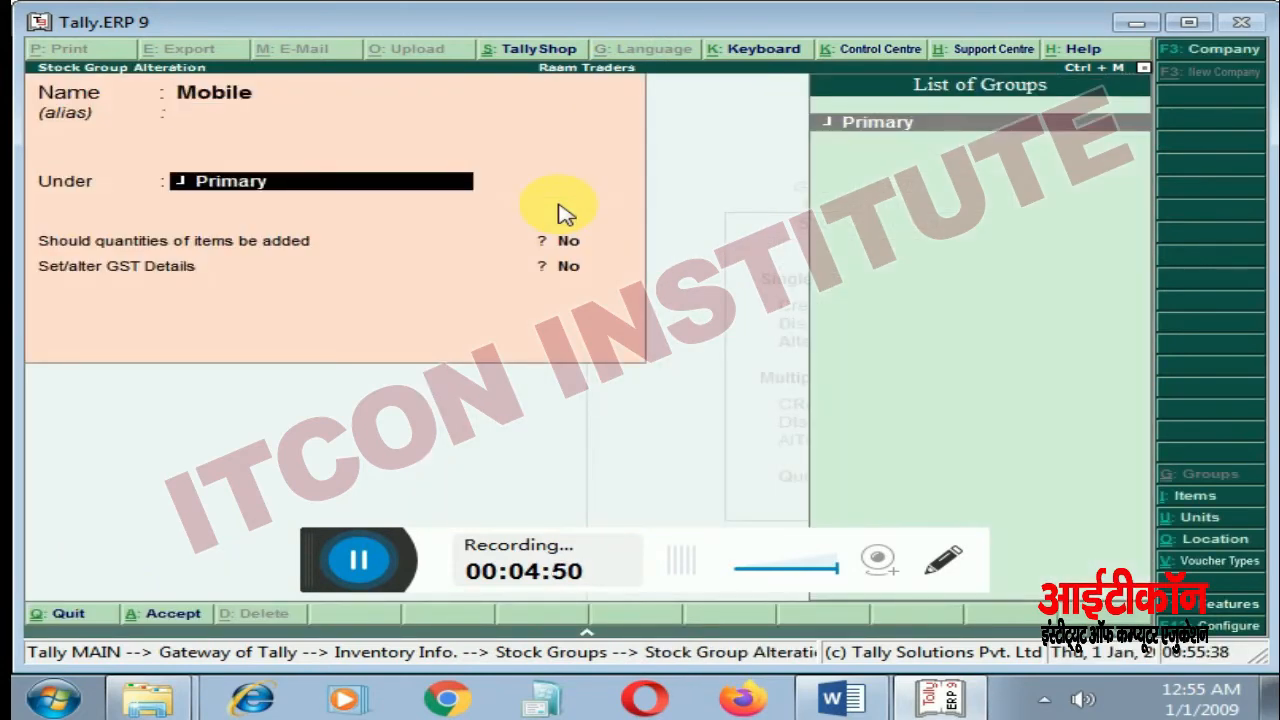
key("Return")
key("Return")
key("Return")
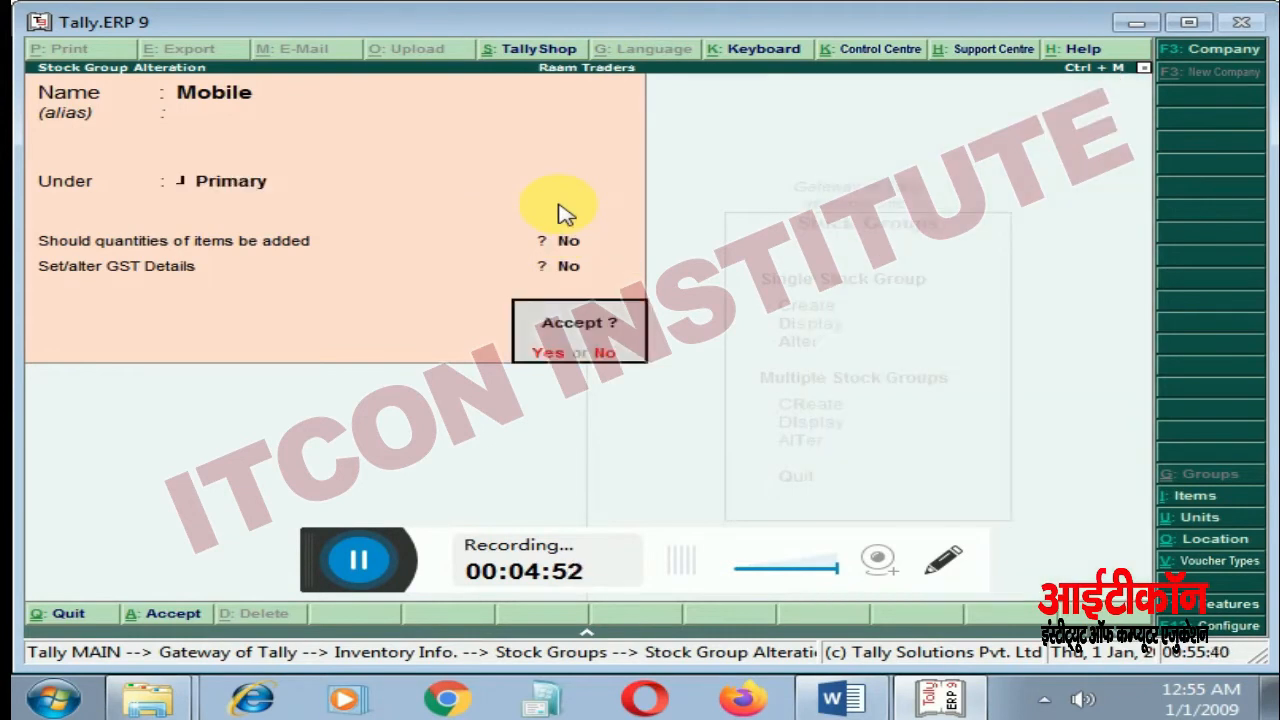
key("Return")
key("Escape")
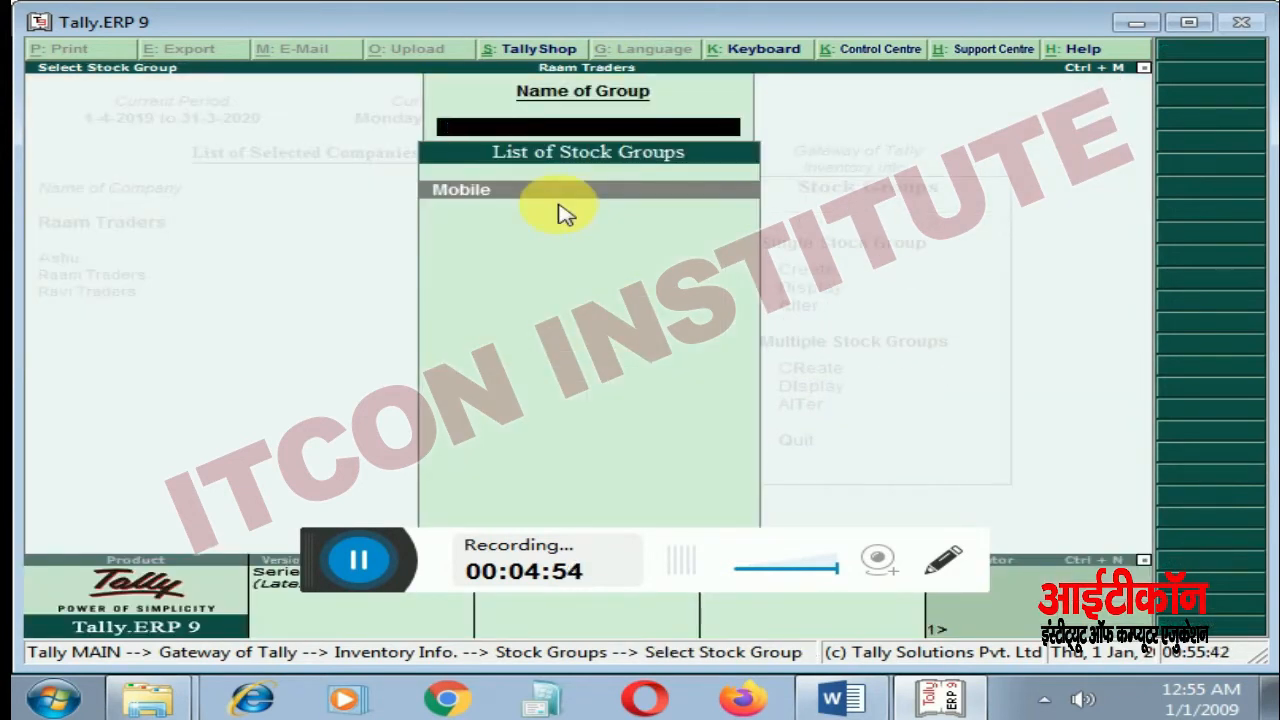
key("Escape")
key("Escape")
Step: Open the unit of measure "set" to check its details, and close it without changes
key("Down")
key("Down")
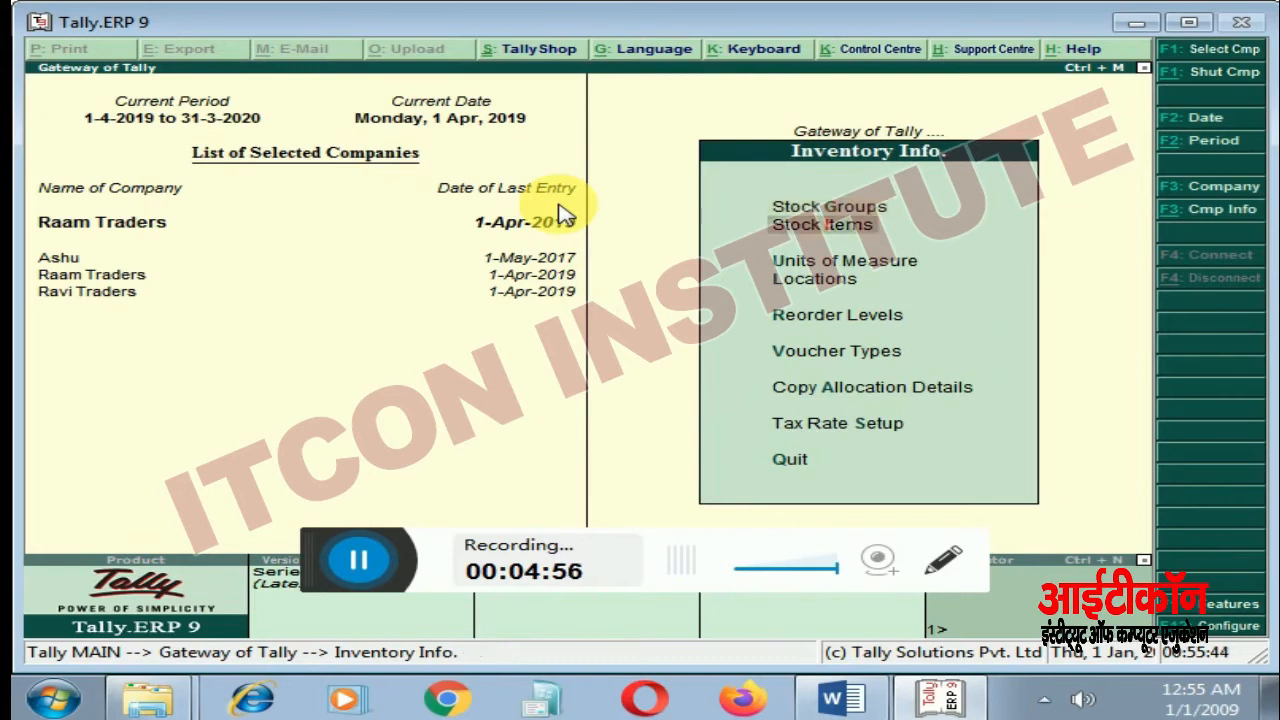
key("Return")
key("Down")
key("Down")
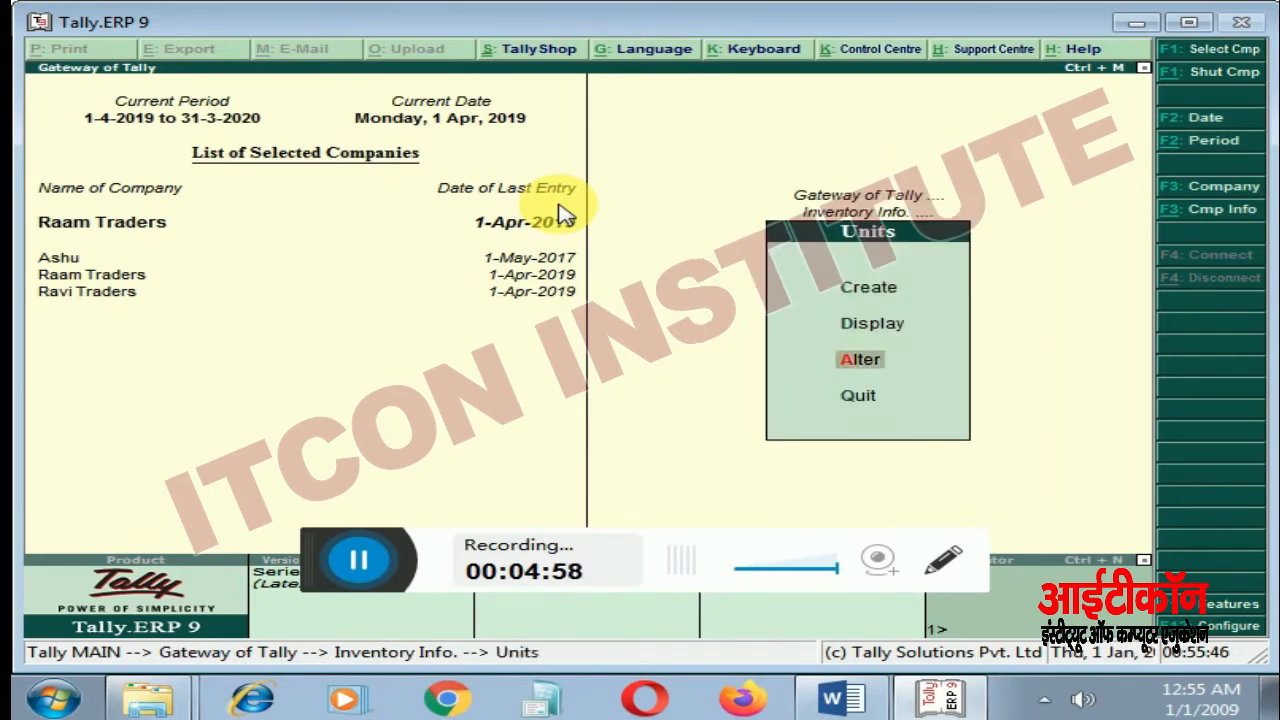
key("Return")
key("Return")
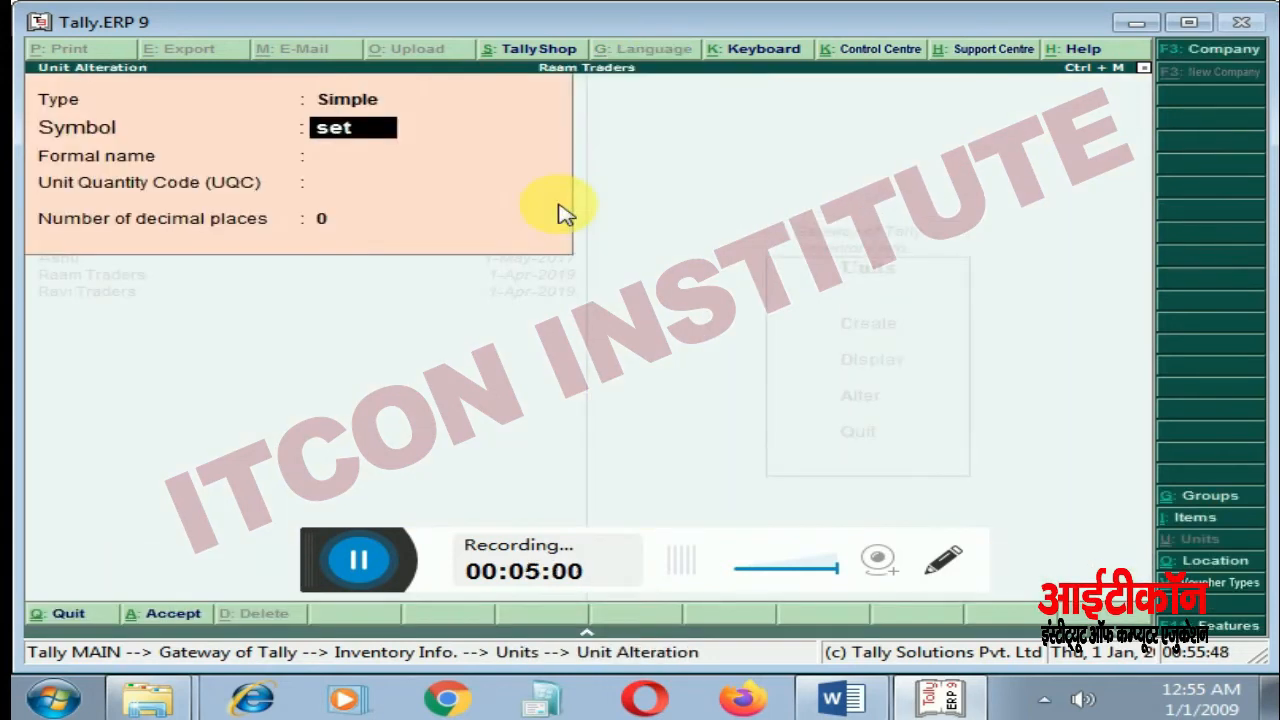
key("Escape")
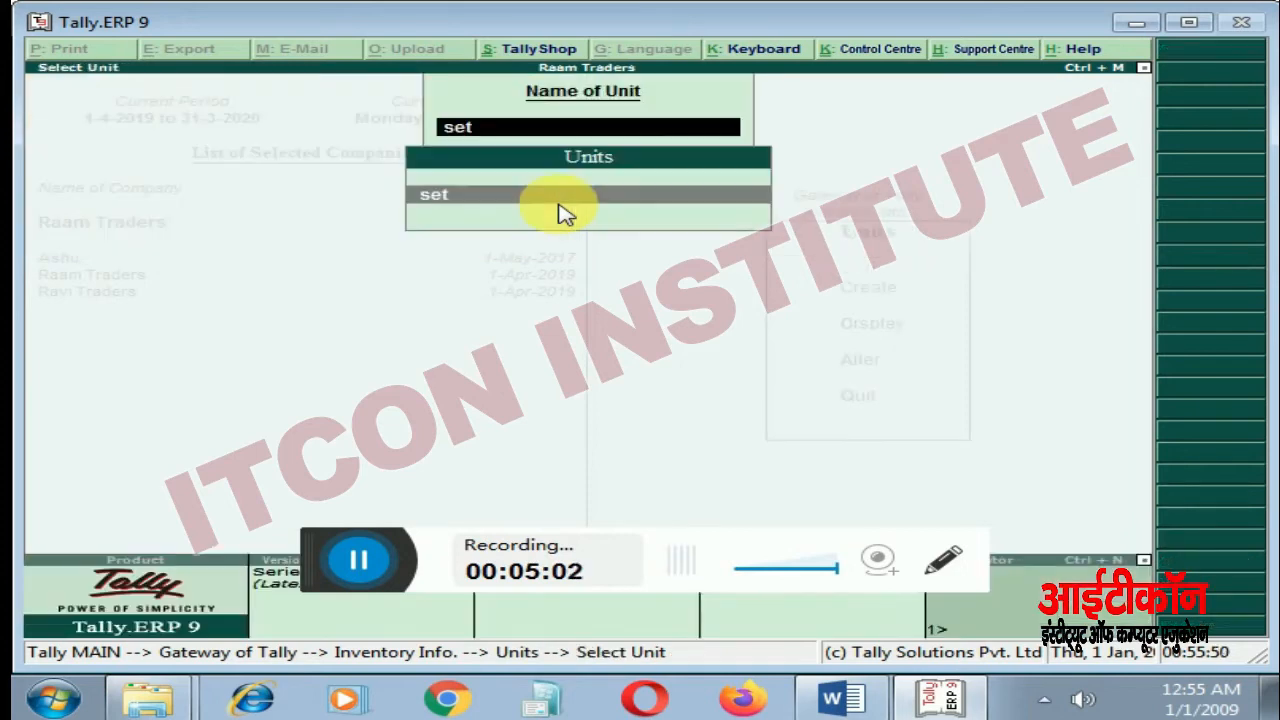
key("Escape")
key("Escape")
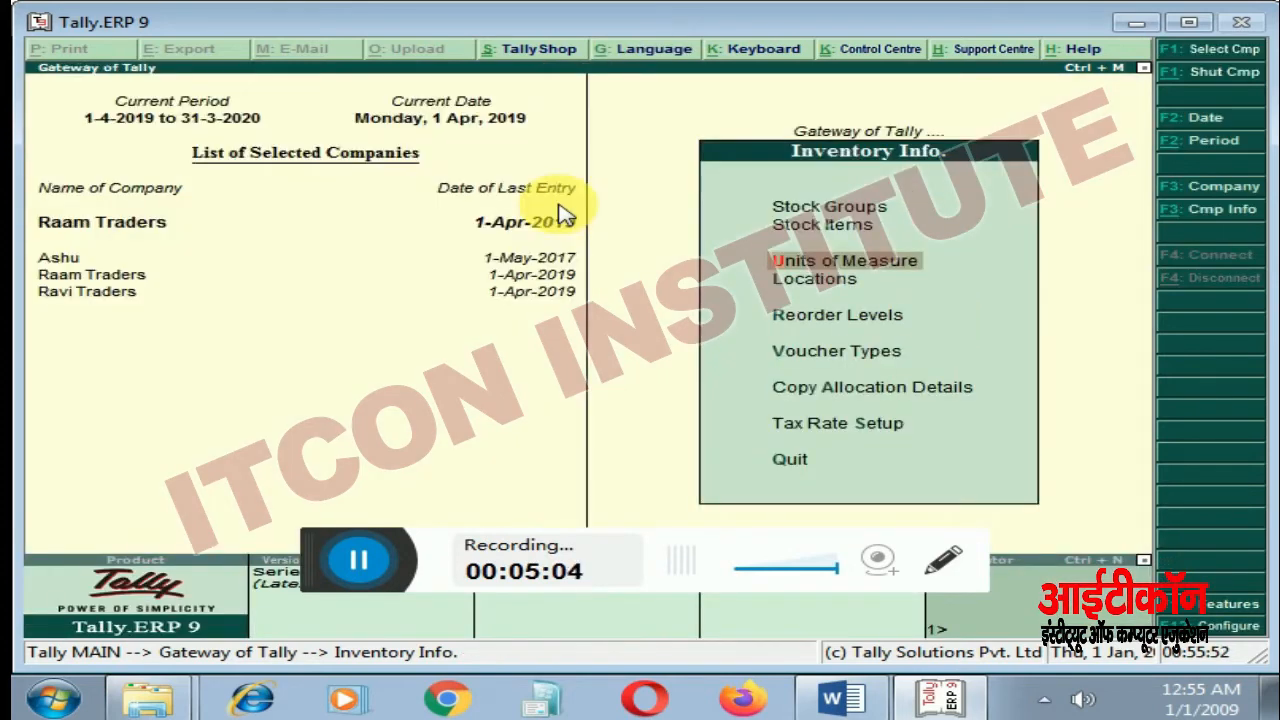
Step: Start a new single stock item and name it Nokia 5
key("Up")
key("Return")
key("Return")
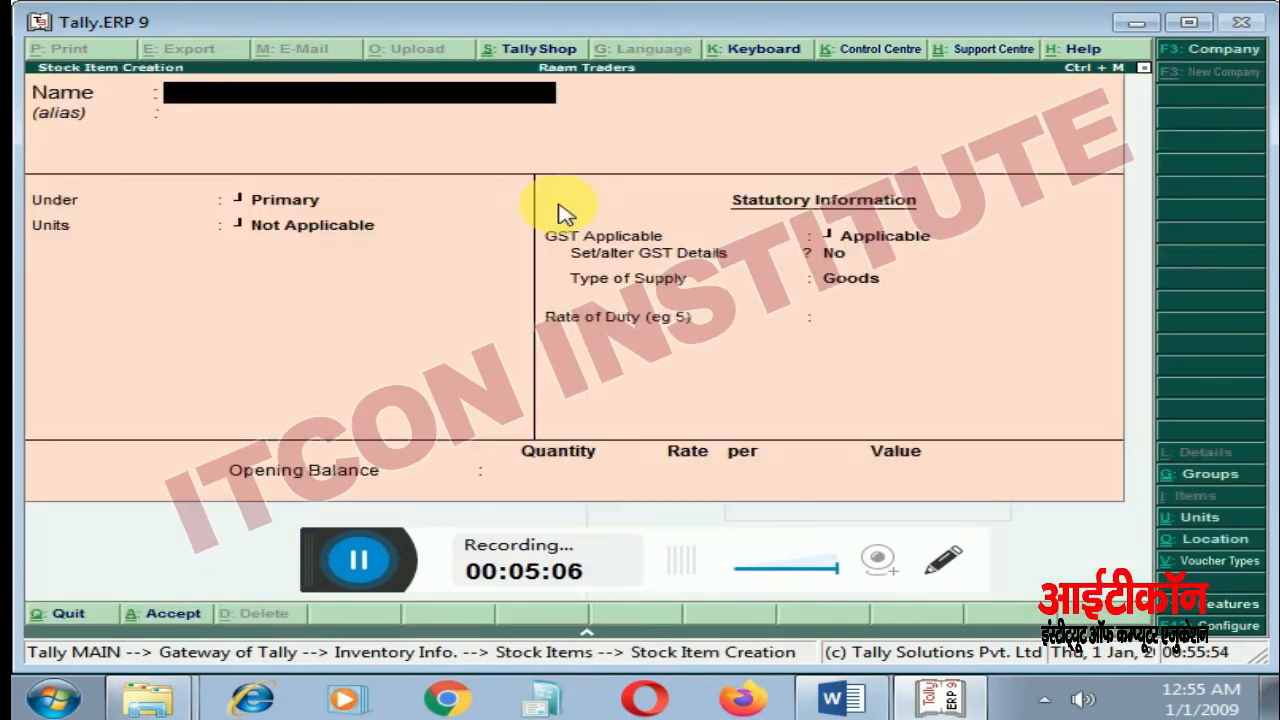
type("Novi")
key("BackSpace")
key("BackSpace")
type("kia")
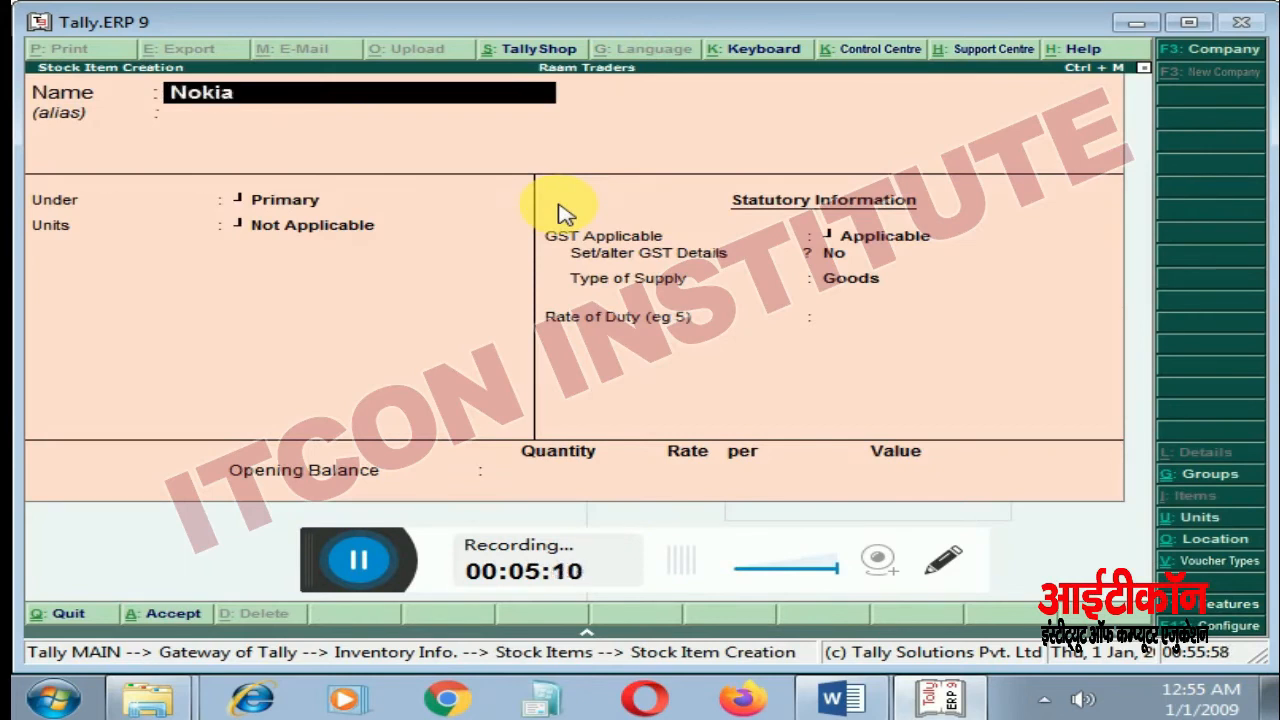
type(" 5")
key("Return")
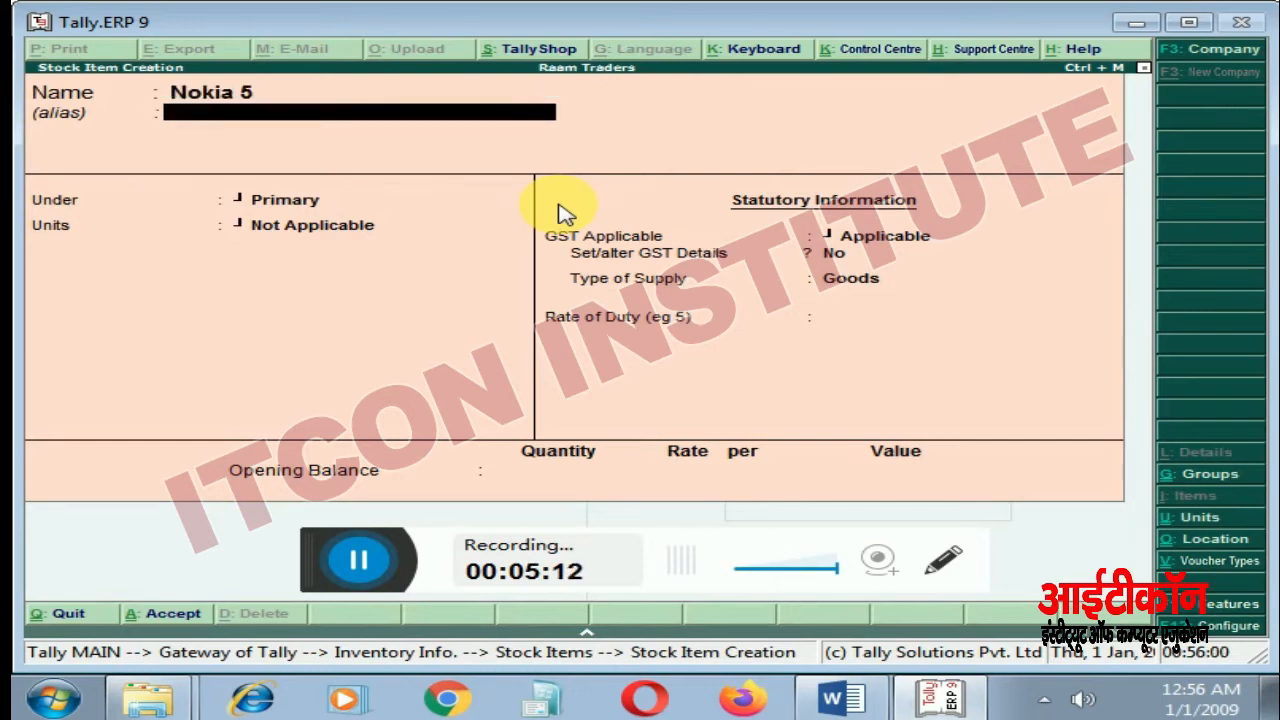
Step: Place the Nokia 5 stock item under the Mobile group with unit set, keeping GST as Applicable
key("Return")
key("Down")
key("Return")
key("Down")
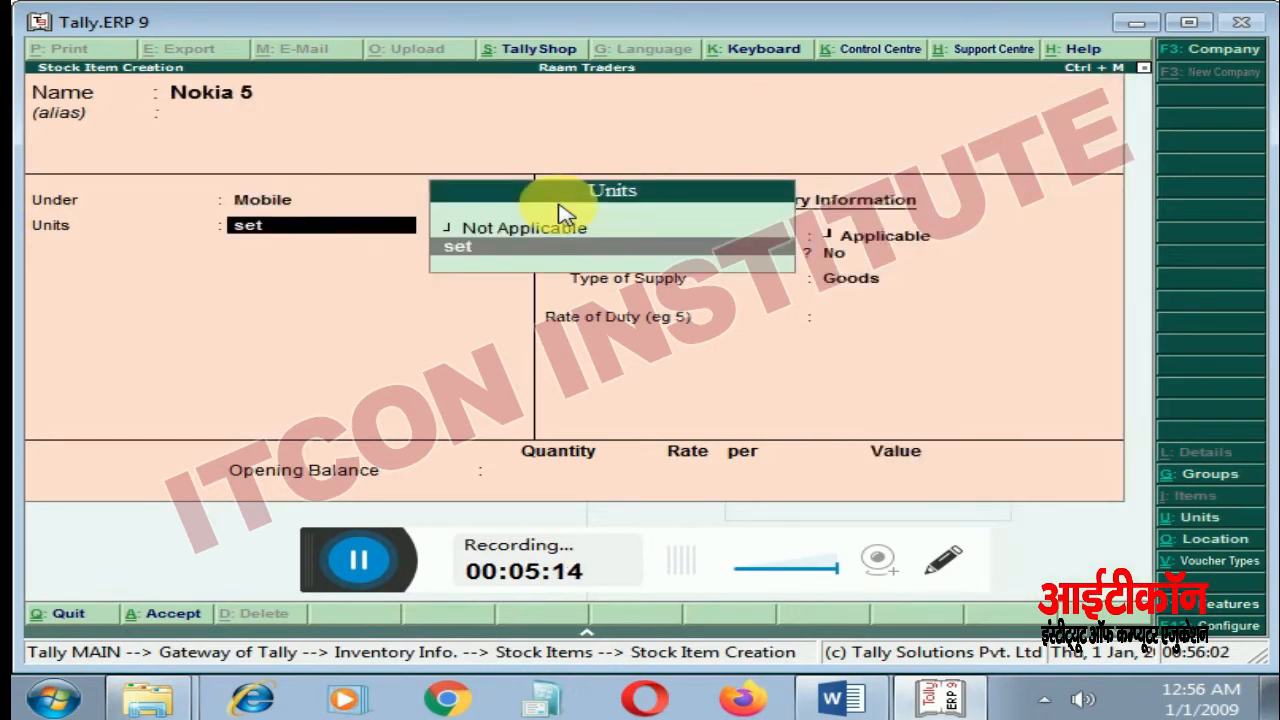
key("Return")
key("Return")
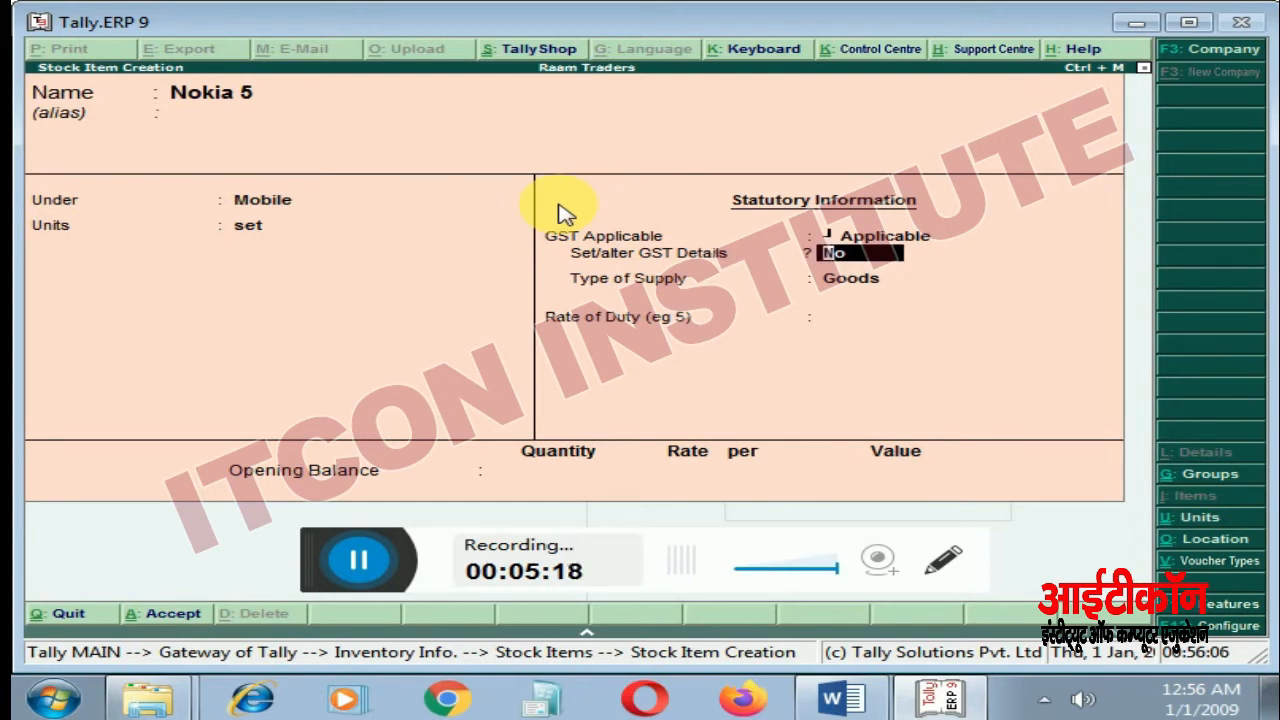
Step: Enable GST details for Nokia 5 and enter HSN/SAC 4234235, leaving the description blank
key("y")
key("Return")
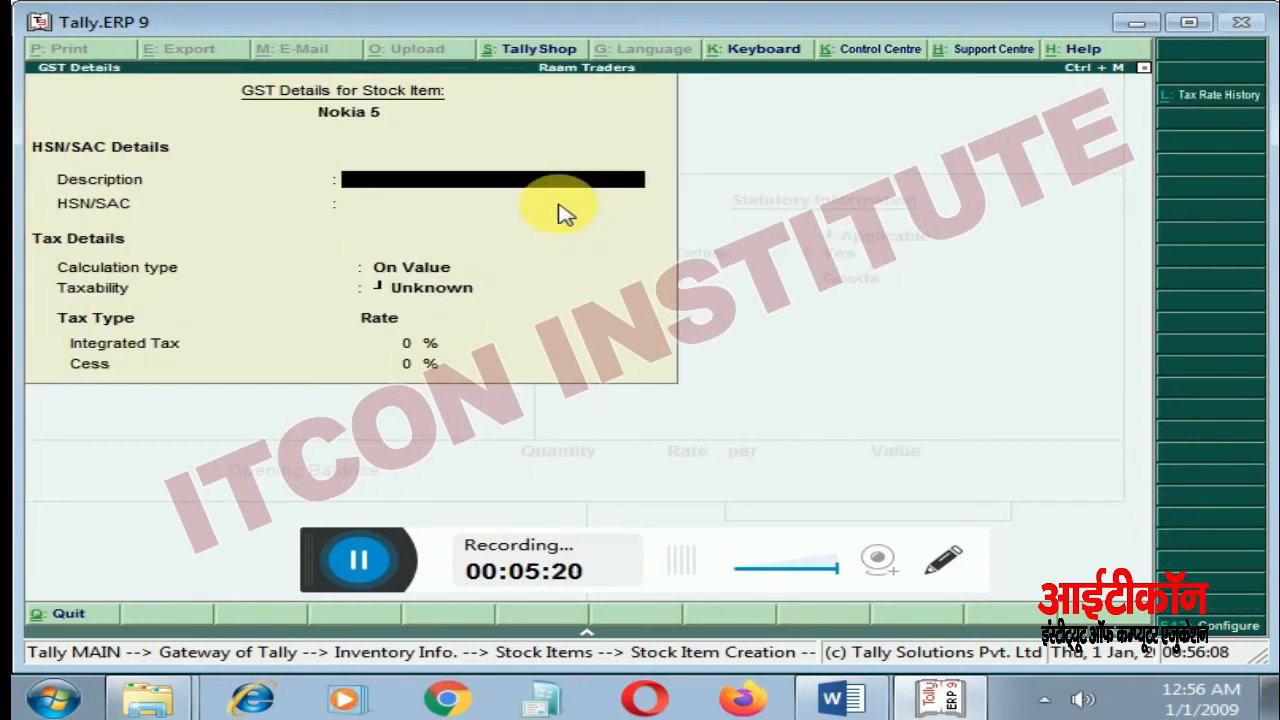
key("Return")
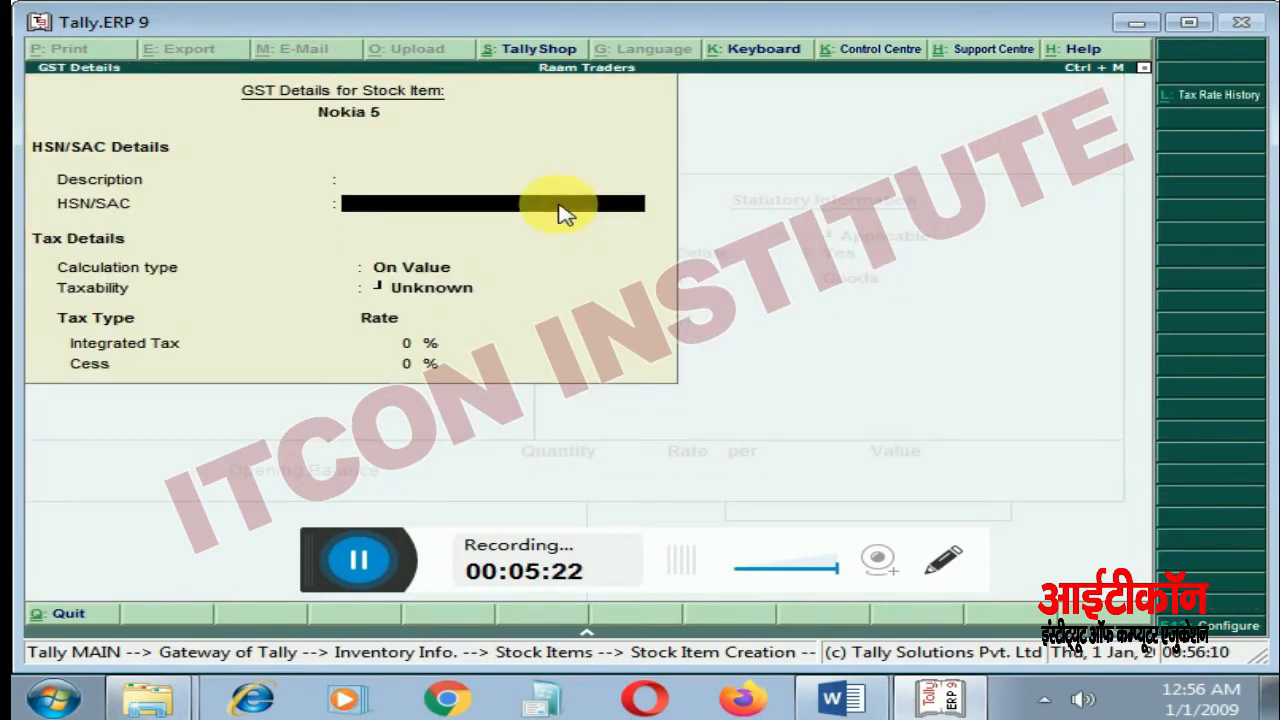
type("4234235643")
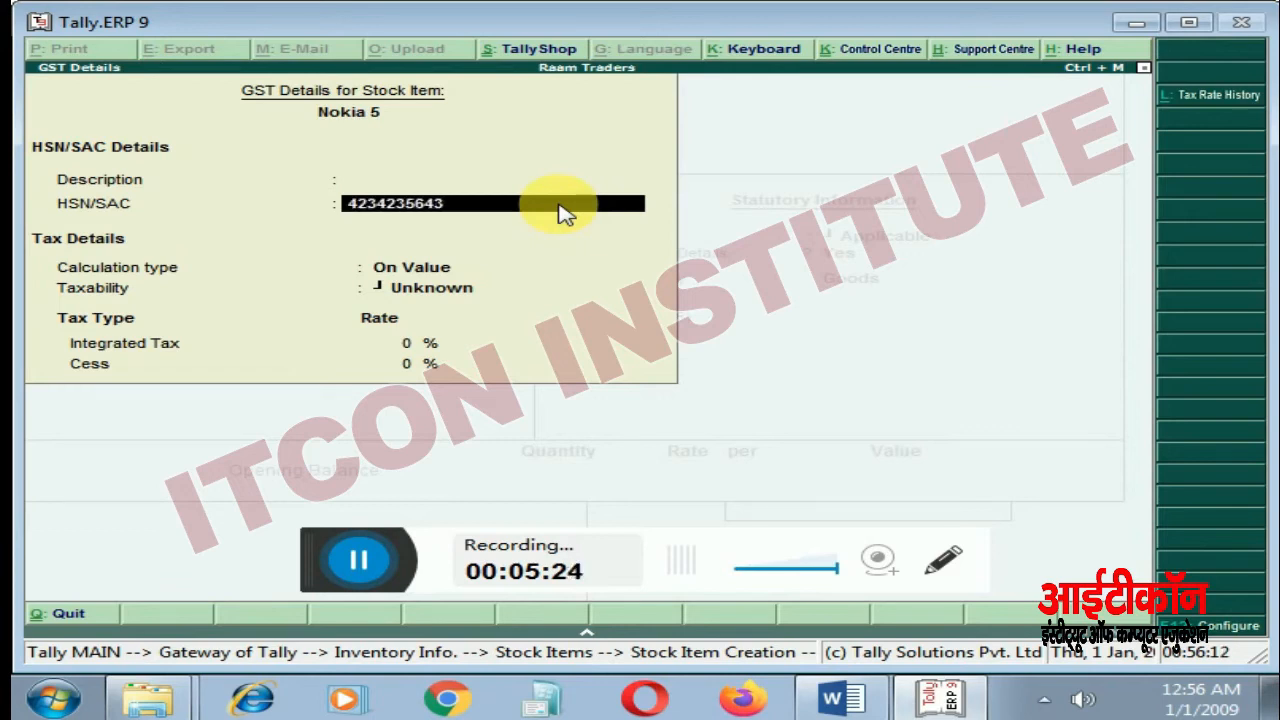
key("BackSpace")
key("BackSpace")
key("Return")
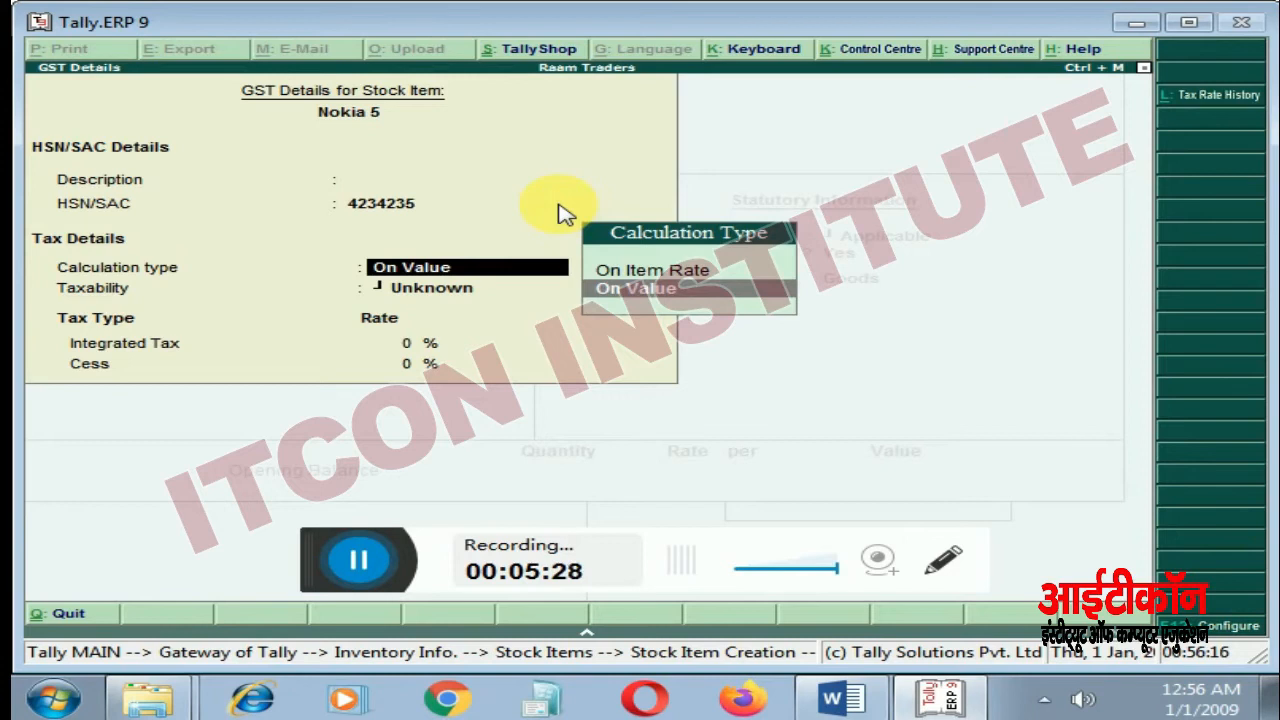
Step: Set the GST calculation to On Value, Taxable, with 18% integrated tax and 0% cess, keeping the supply type as Goods
key("Return")
key("Down")
key("Down")
key("Down")
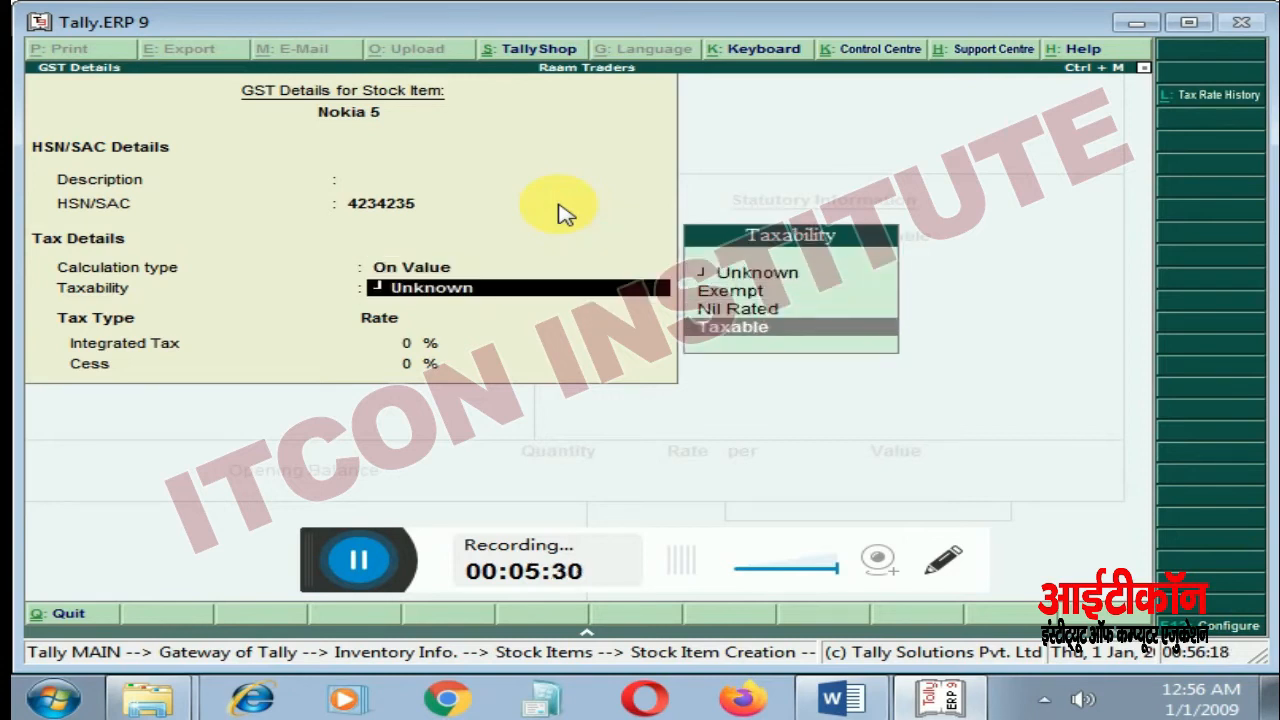
key("Return")
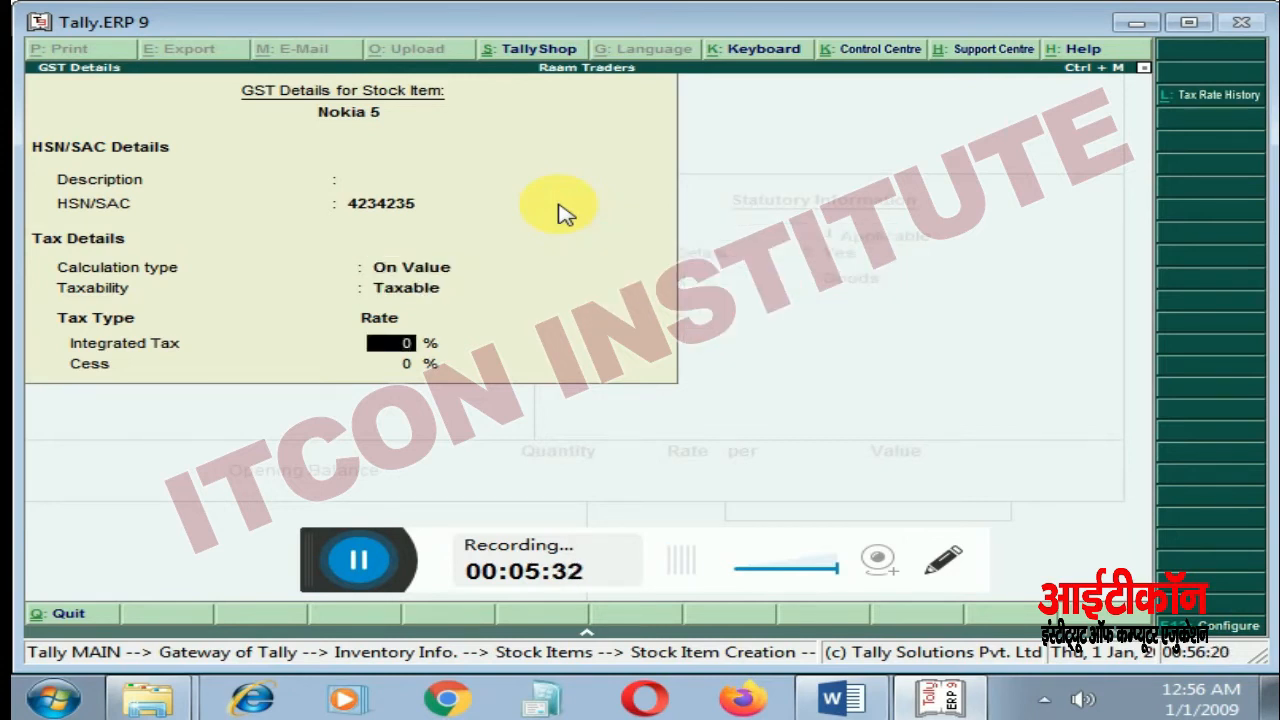
type("18")
key("Return")
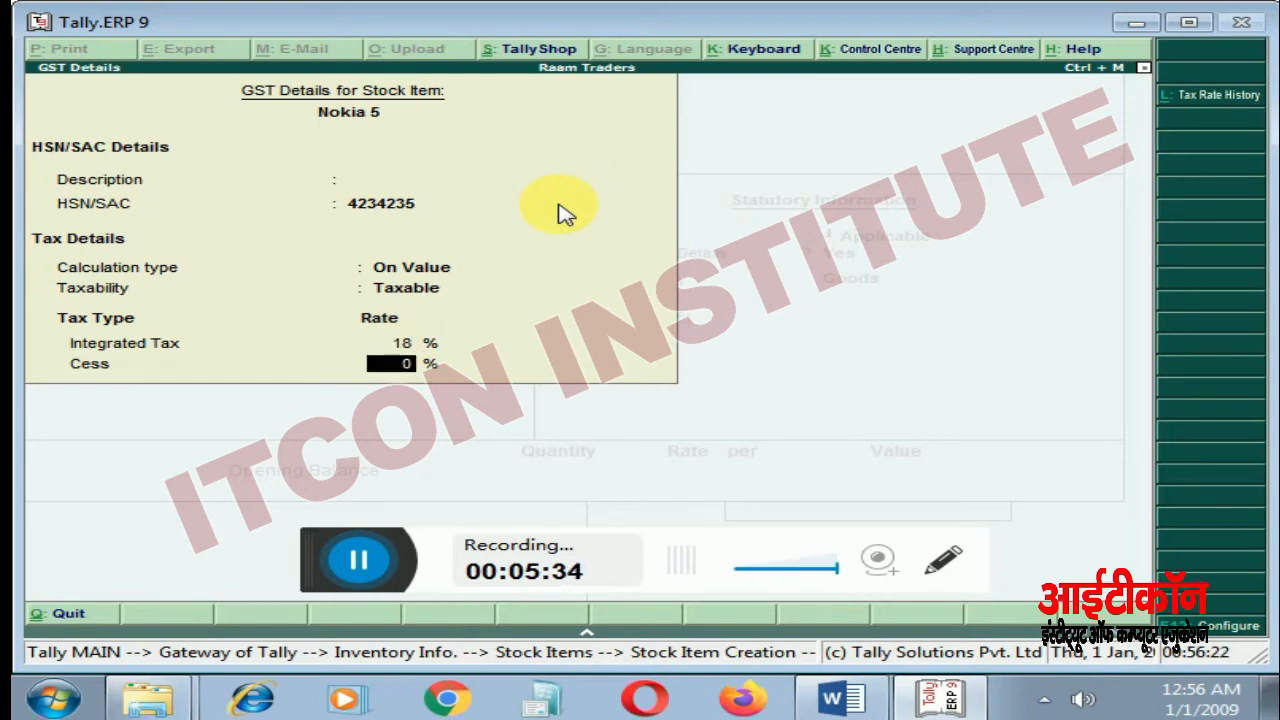
key("Return")
key("Return")
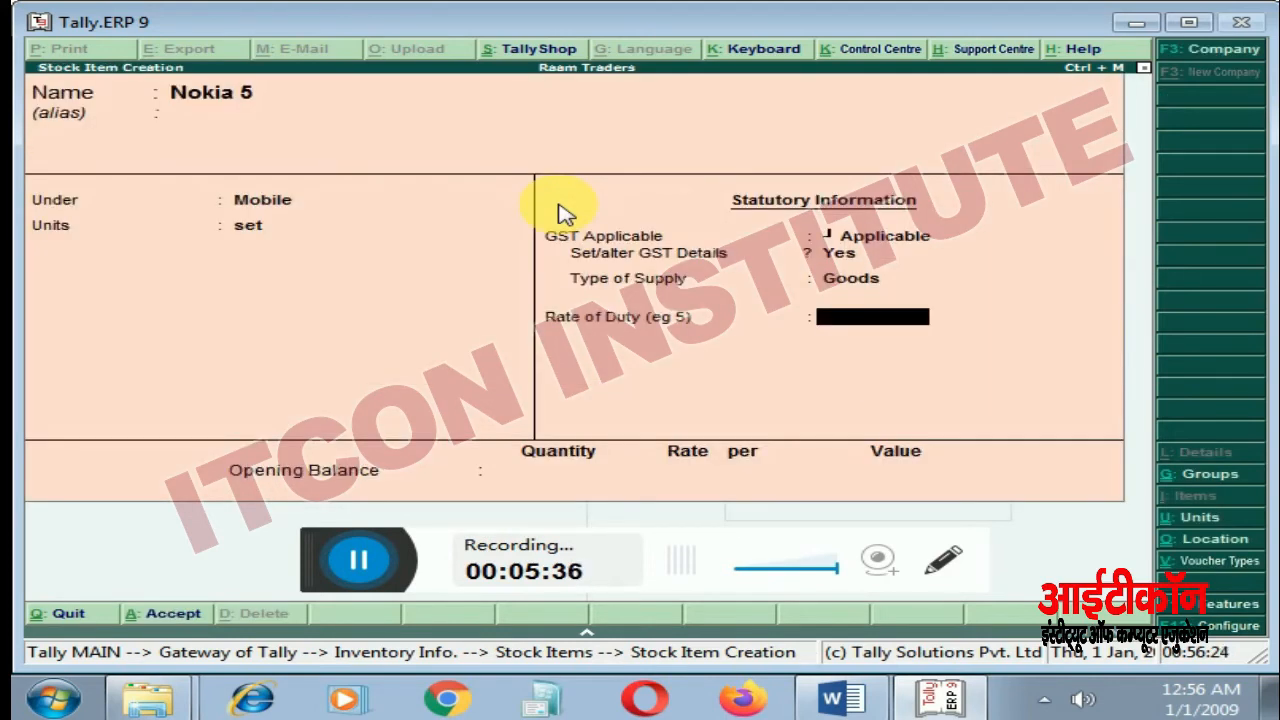
Step: Save the Nokia 5 stock item with a duty rate of 0 and return to the Gateway of Tally
key("Return")
key("Return")
key("Return")
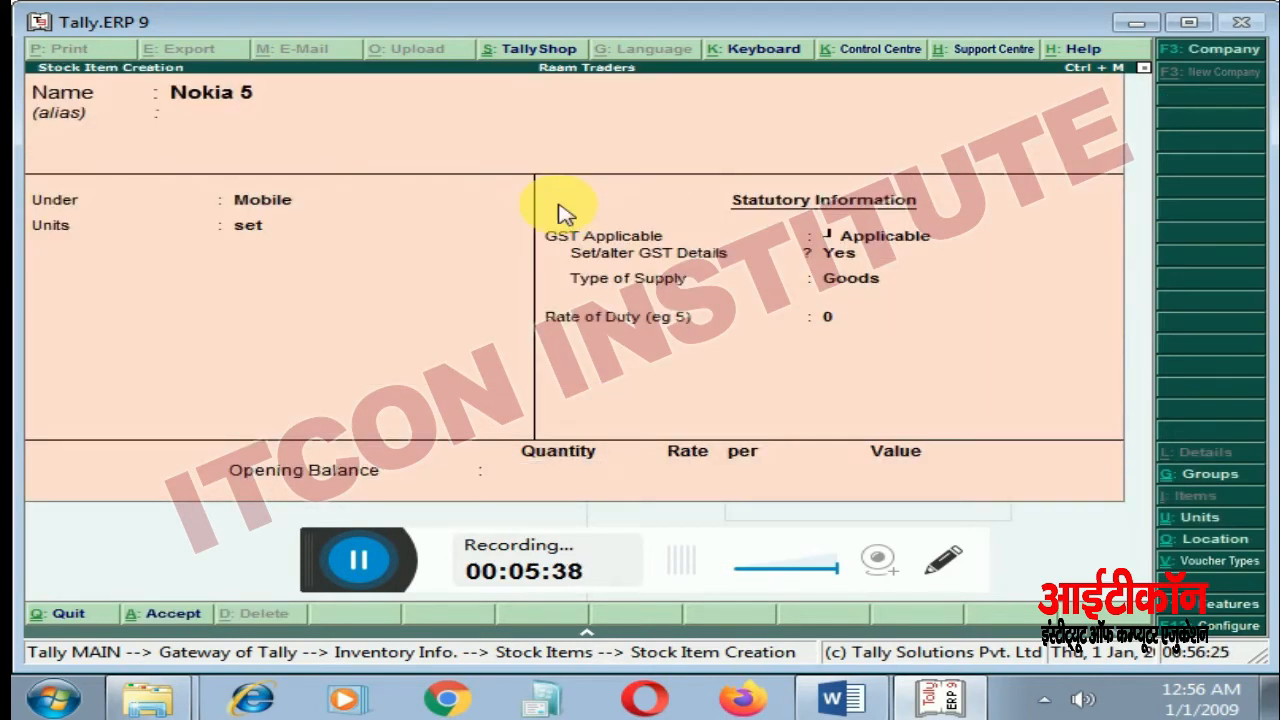
key("Escape")
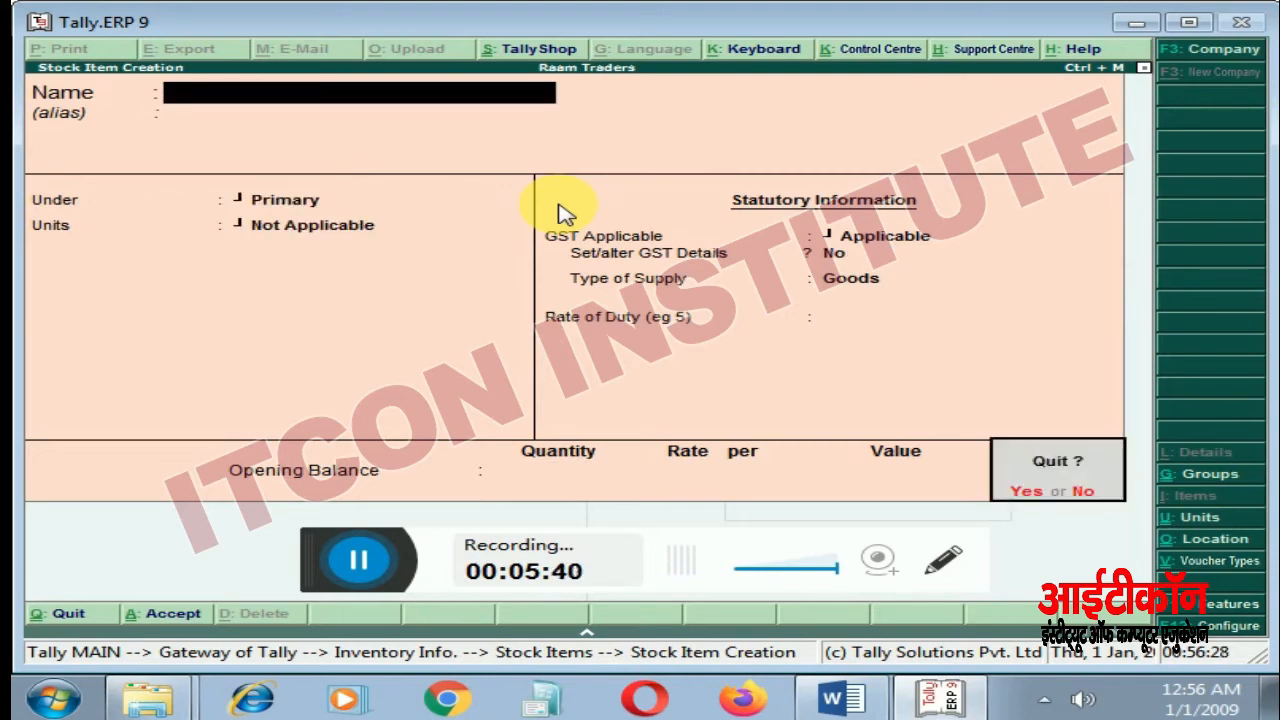
key("Return")
key("Escape")
key("Escape")
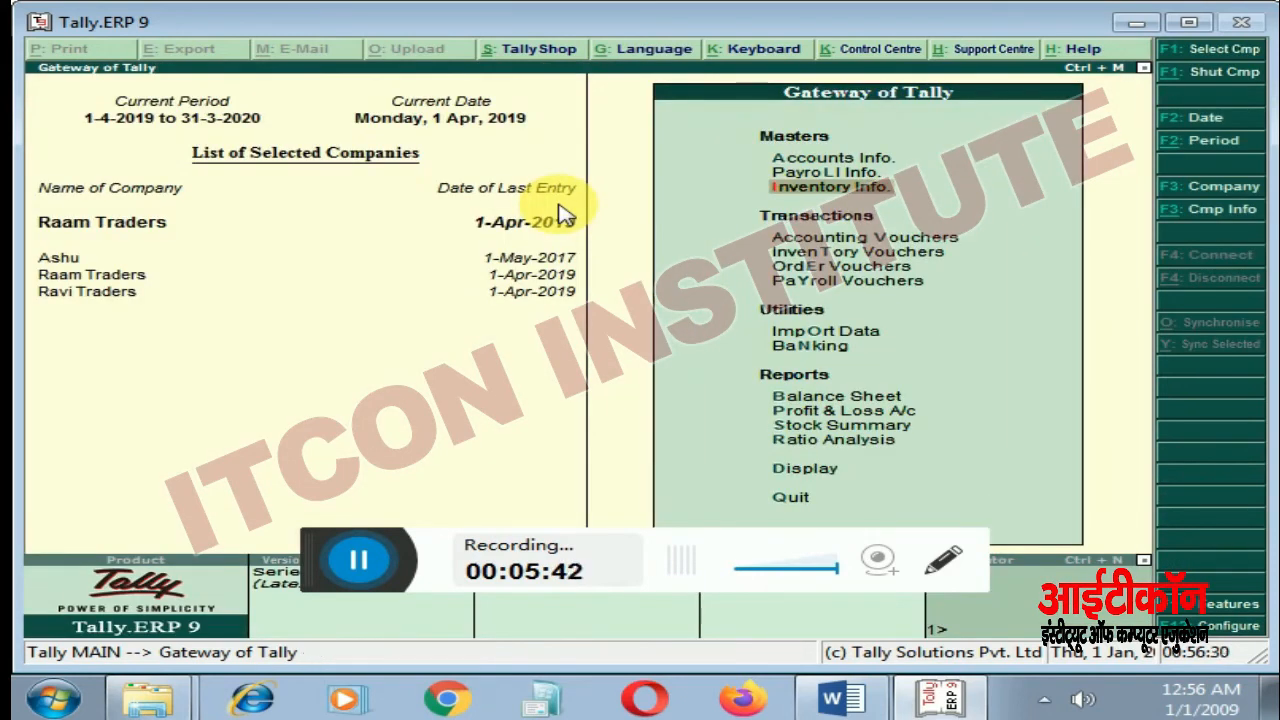
Step: Start a purchase voucher with supplier invoice number 3232 dated 1-Apr-2019
key("Down")
key("Down")
key("Up")
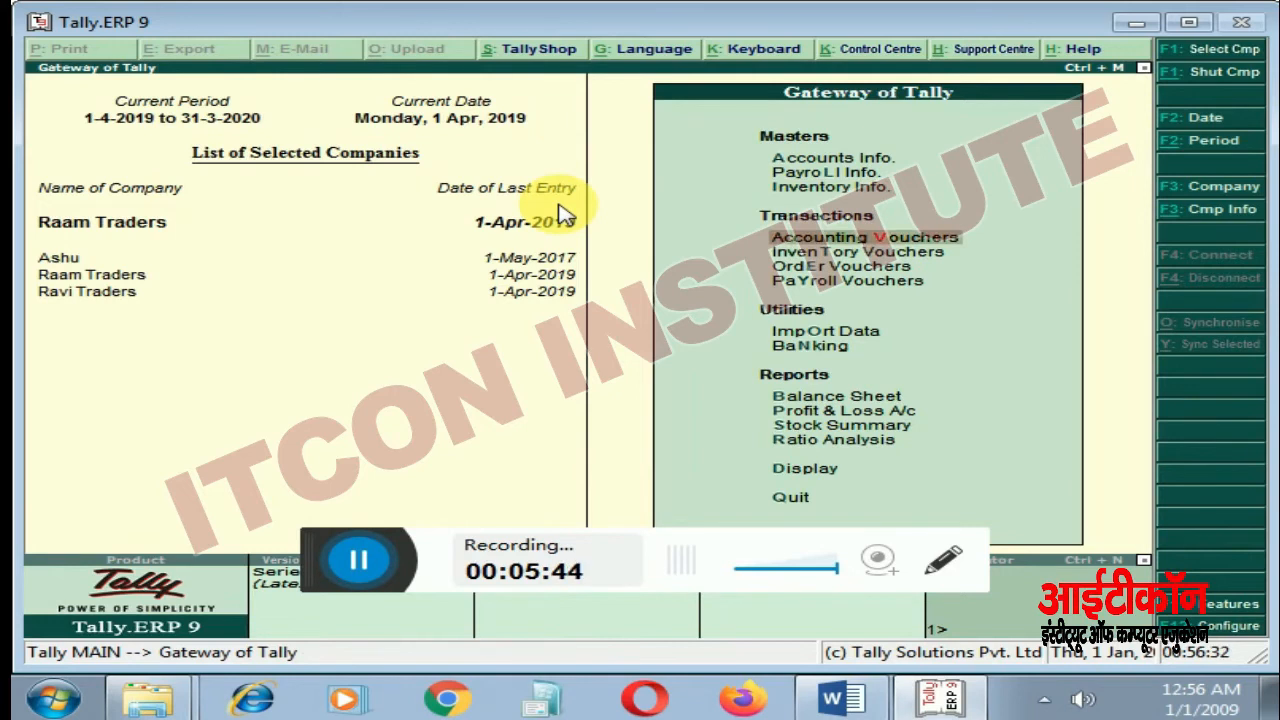
key("Return")
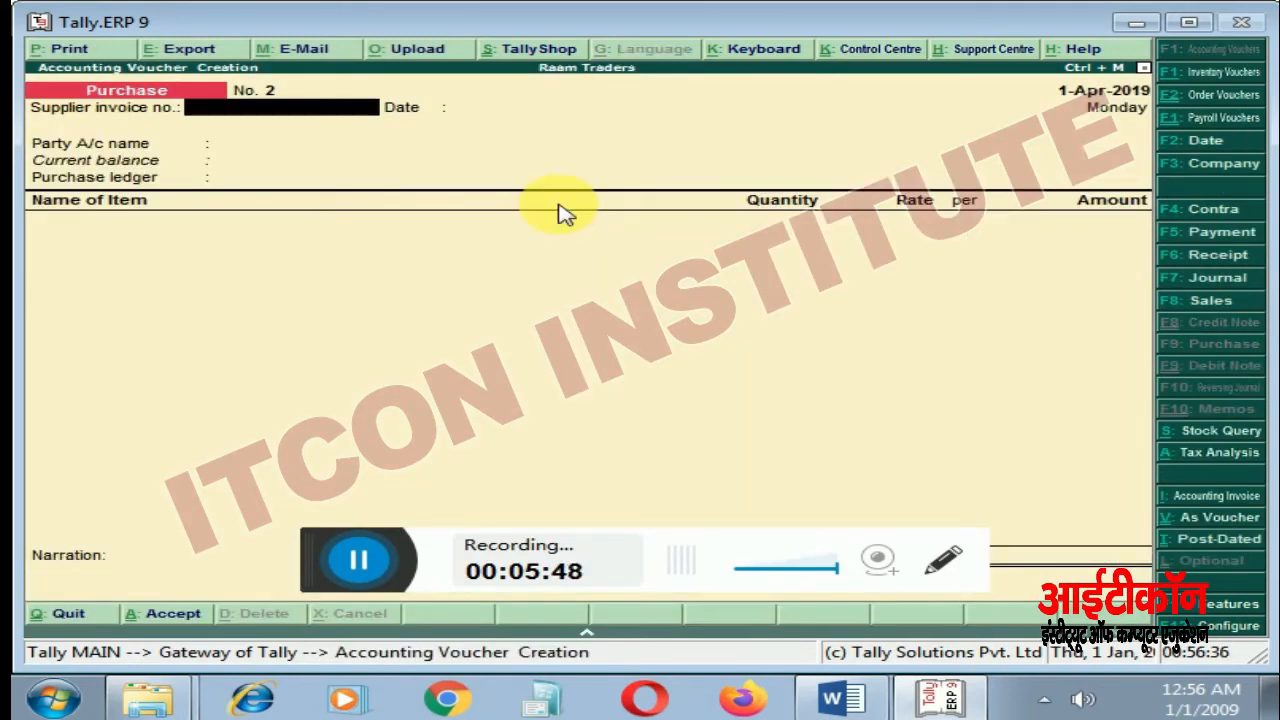
type("3232")
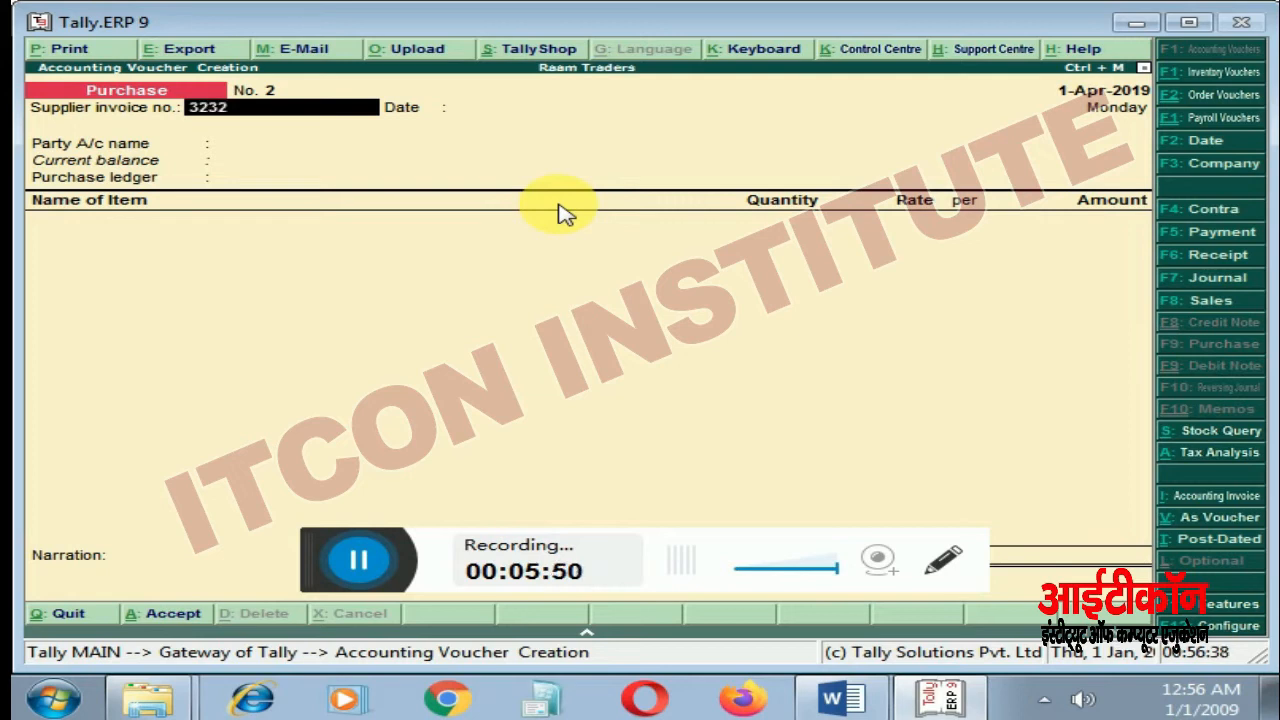
key("Return")
key("Return")
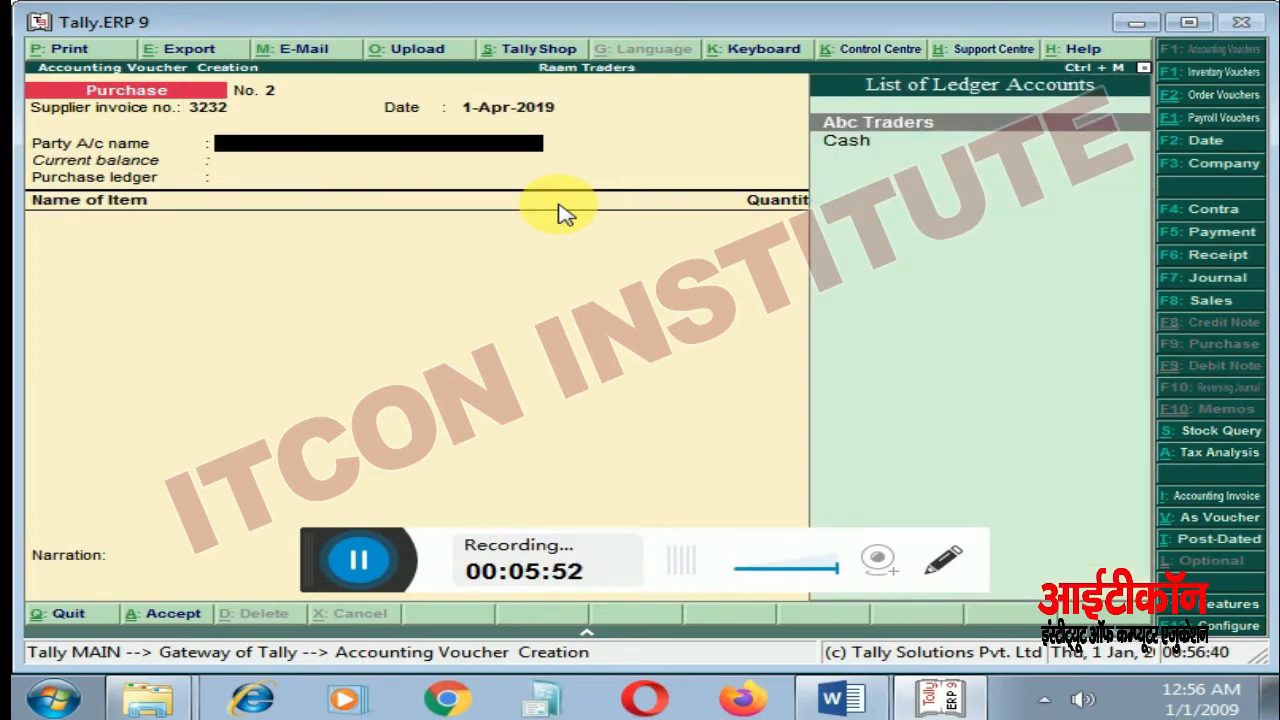
Step: Choose Cash as the party account with its default party details, and Purchase as the purchase ledger
key("Down")
key("Return")
key("Return")
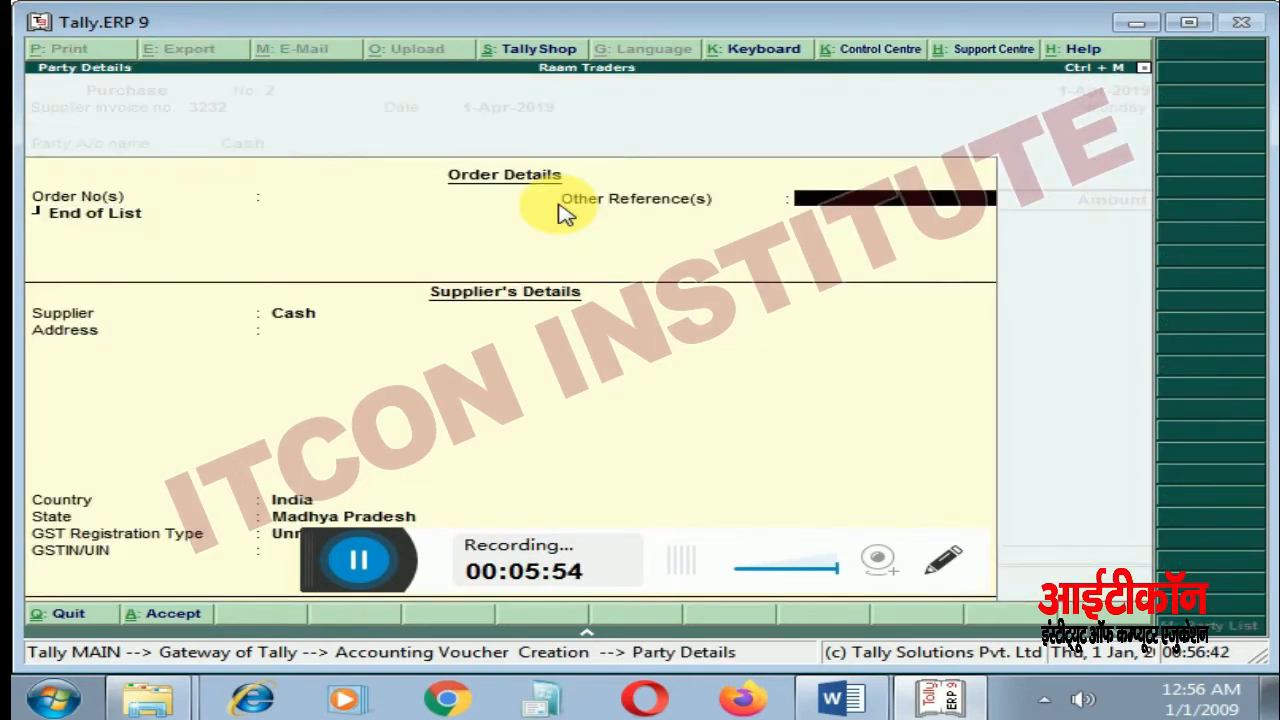
key("Return")
key("Return")
key("Return")
key("Return")
key("Return")
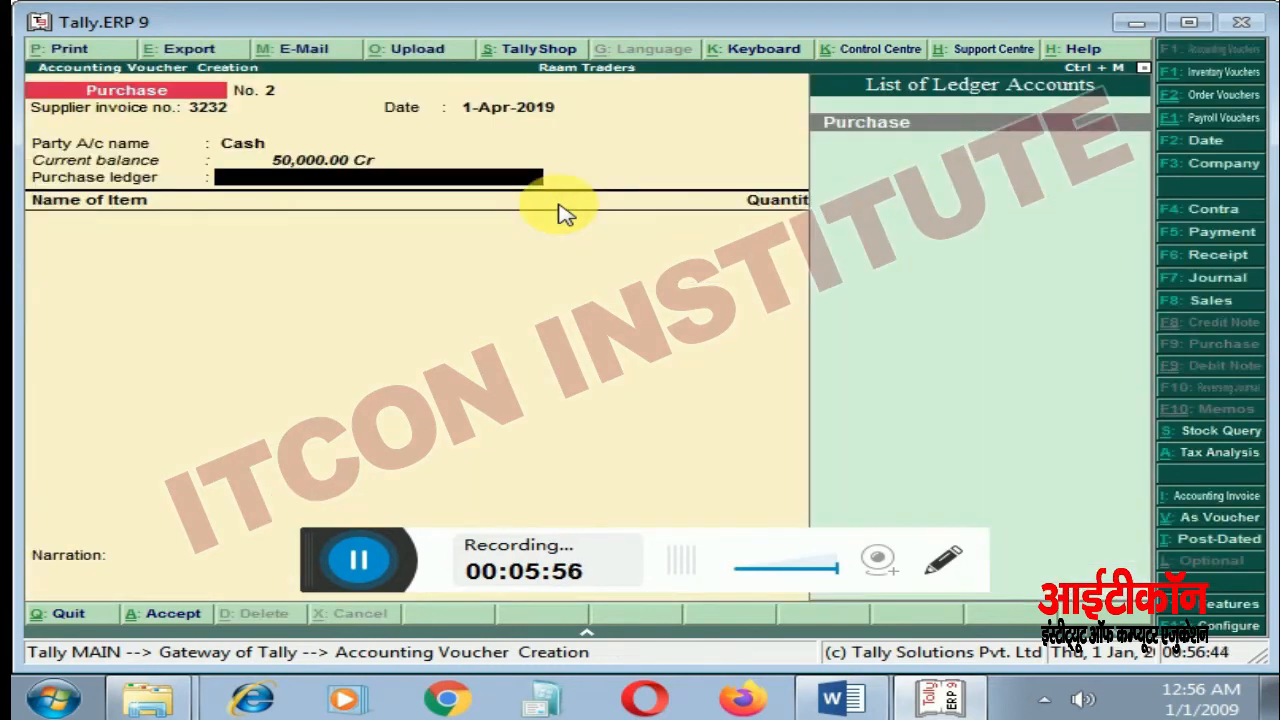
key("Return")
Step: Add 5 sets of Nokia 5 at a rate of 12000 to Main Location, with the order number Not Applicable
key("Down")
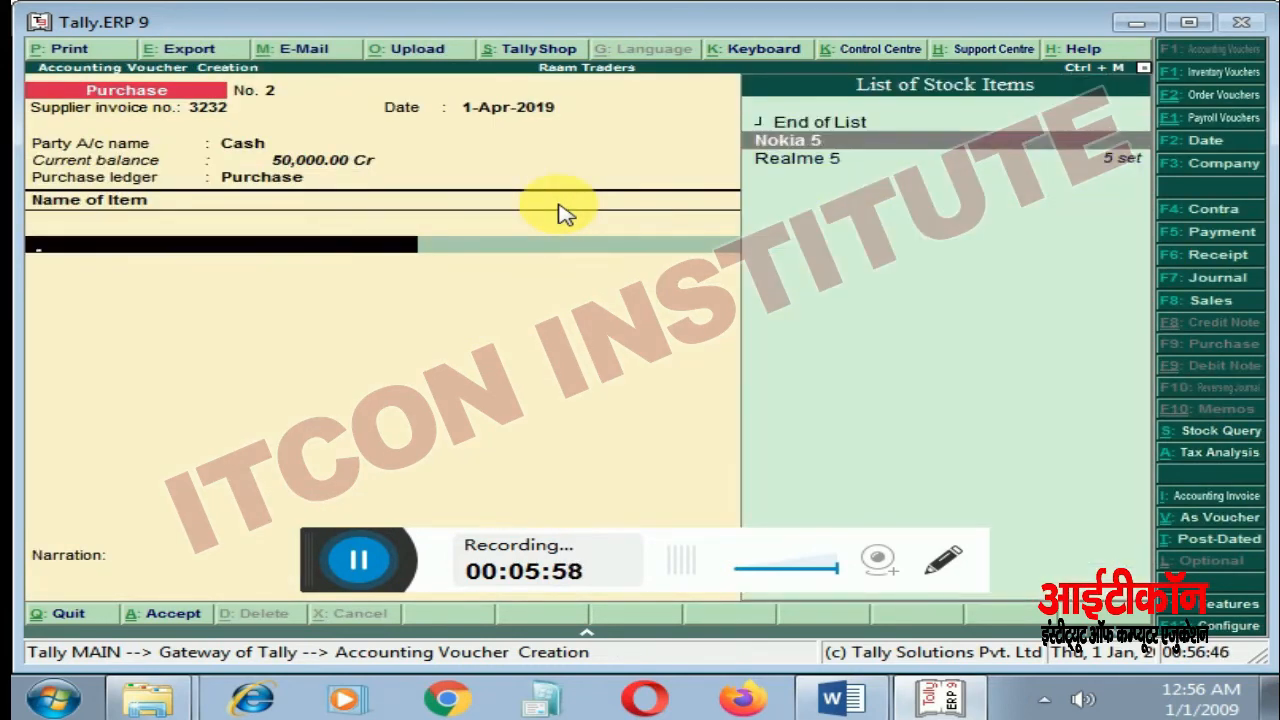
key("Return")
key("Down")
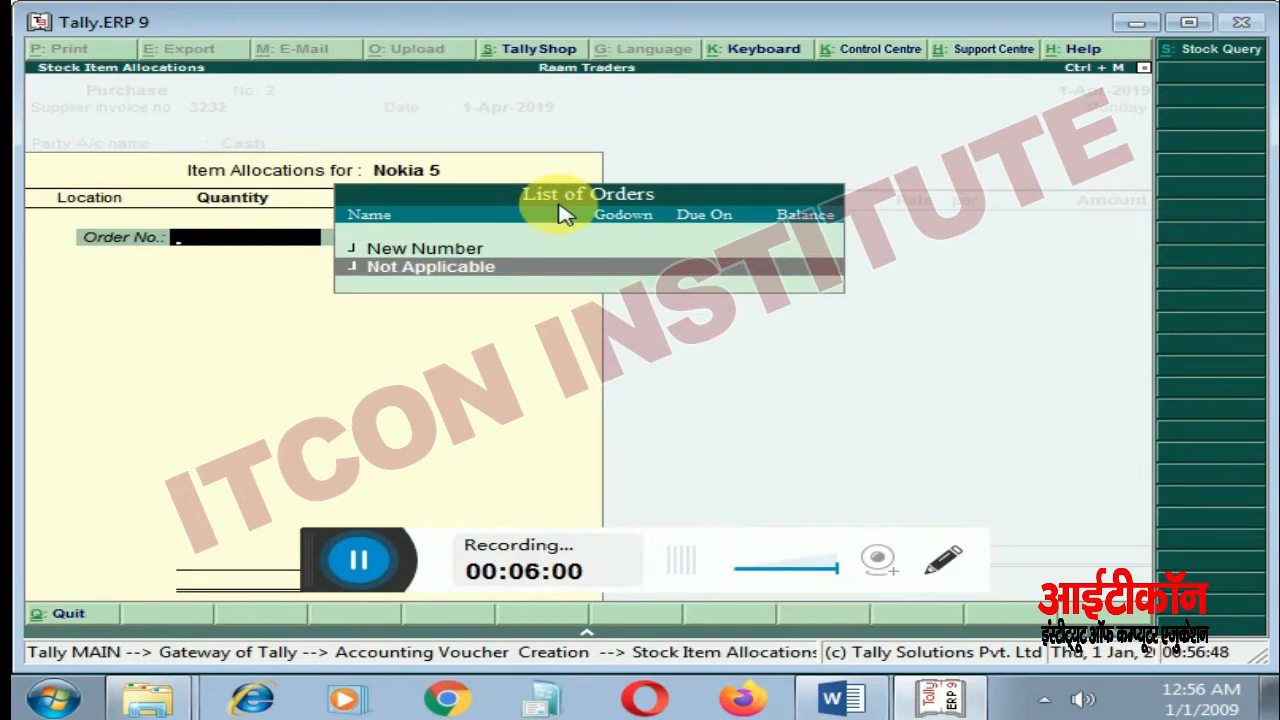
key("Return")
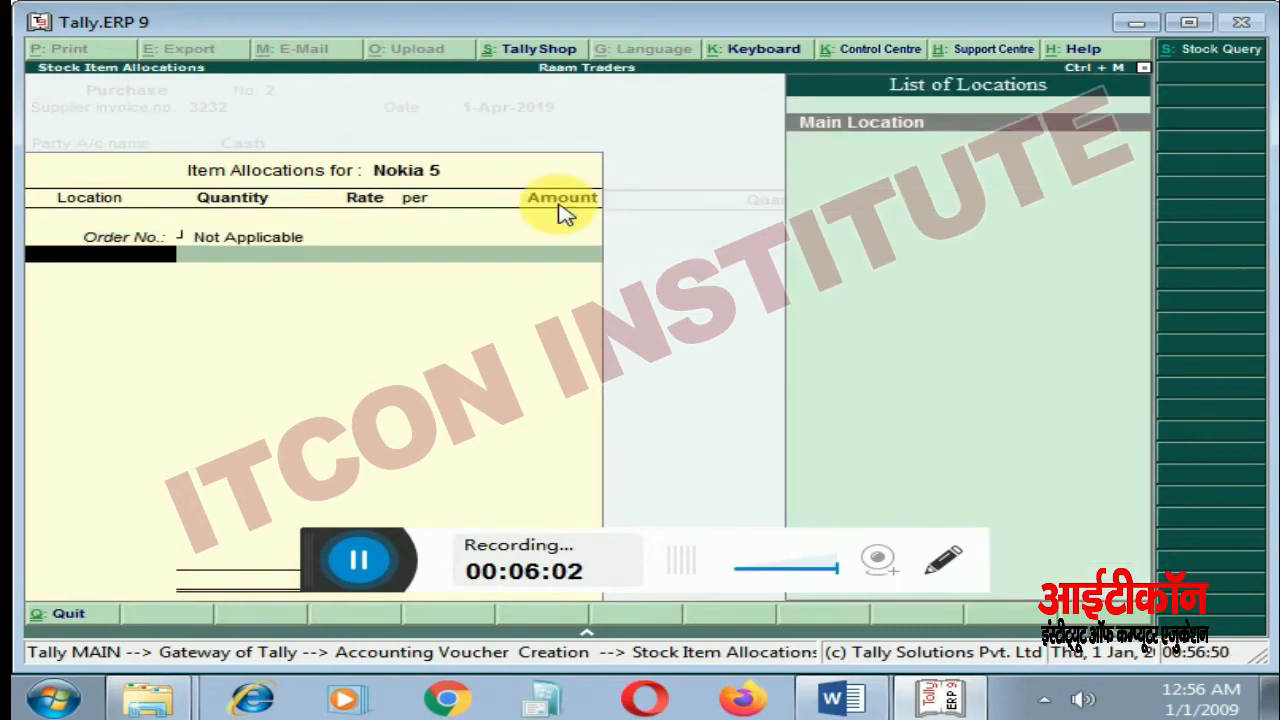
key("Return")
type("5")
key("Return")
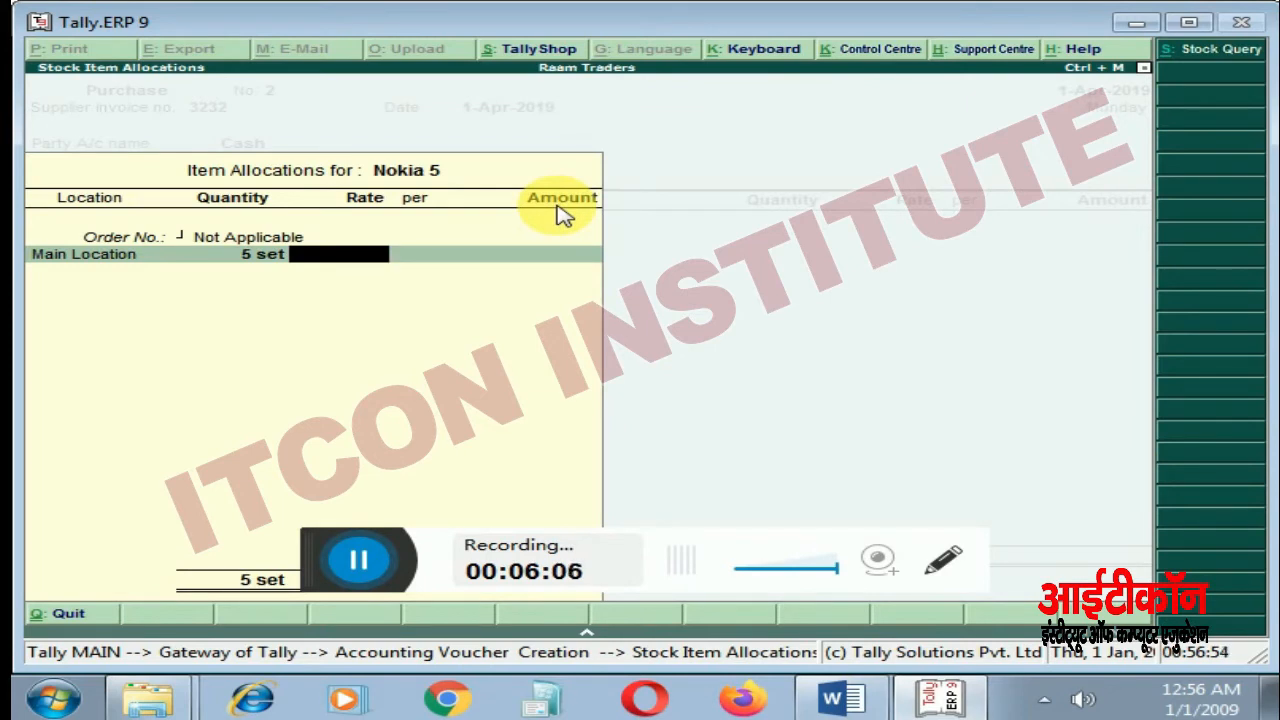
type("12000")
key("Return")
key("Return")
key("Return")
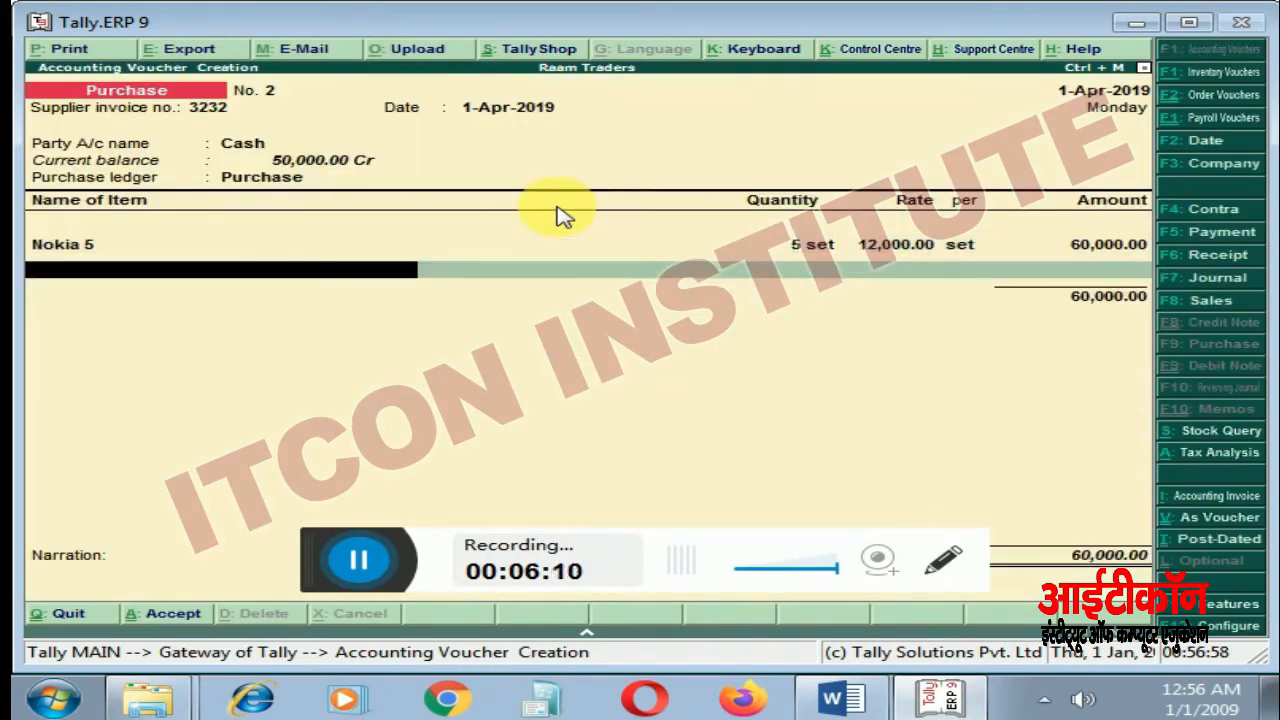
Step: Save the purchase voucher without a narration and leave voucher entry
key("Return")
key("Return")
key("Return")
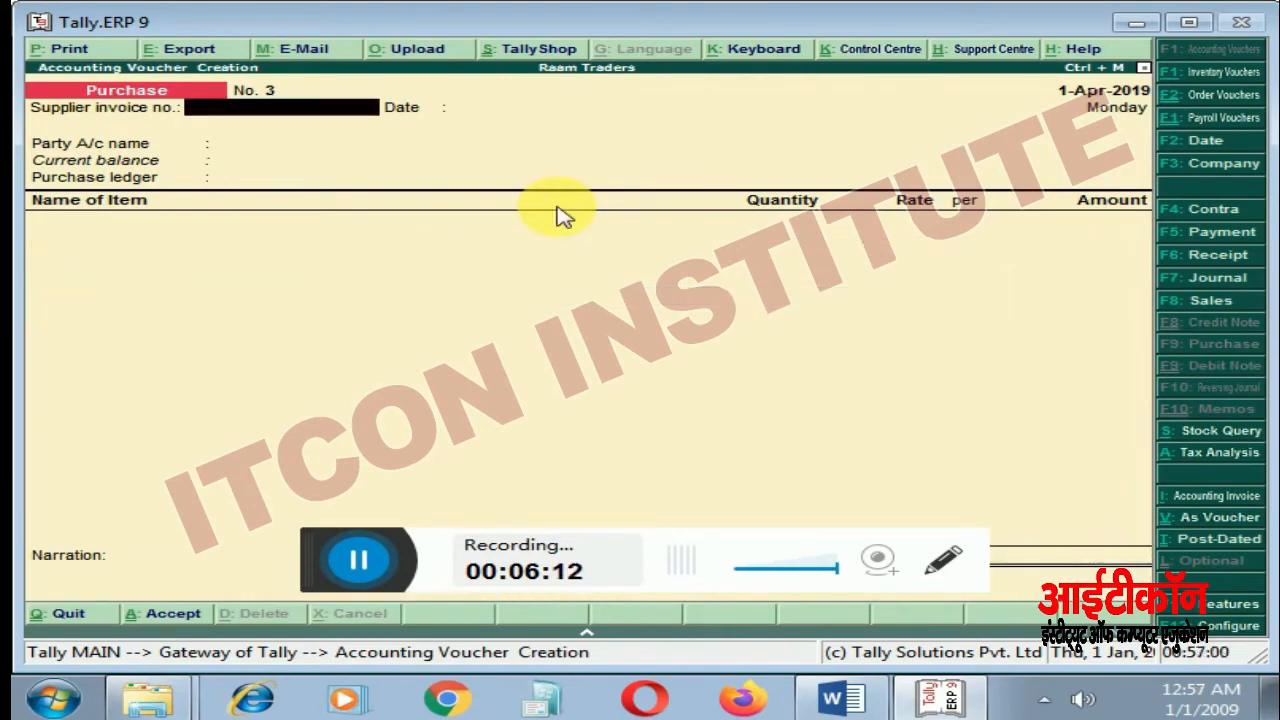
key("Escape")
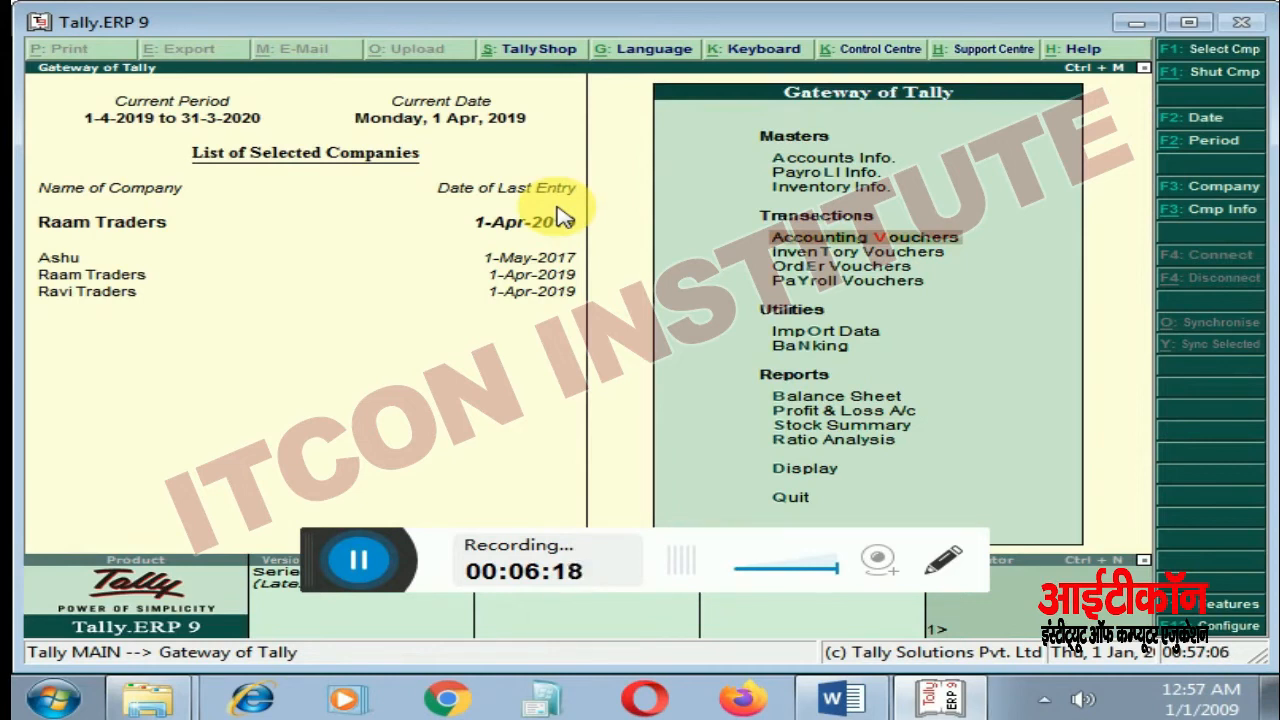
Step: Open a sales voucher of type Export Invoice and enter reference number 2323
key("Return")
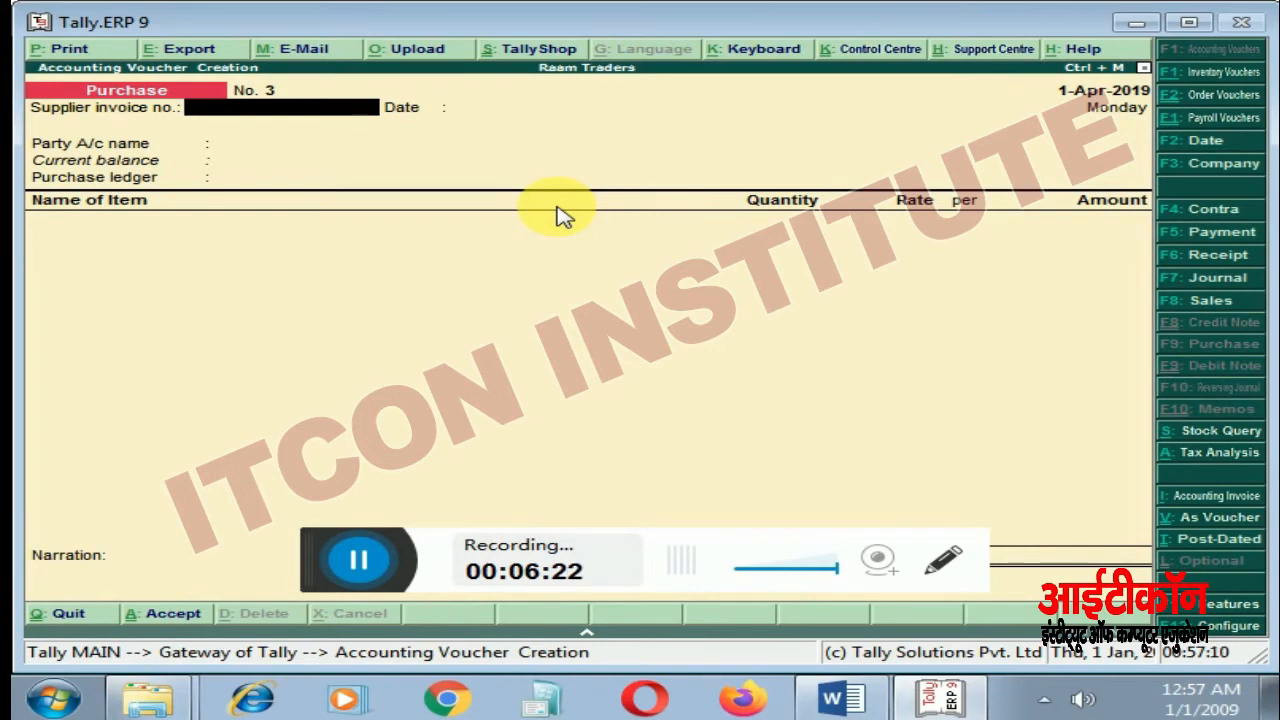
key("F8")
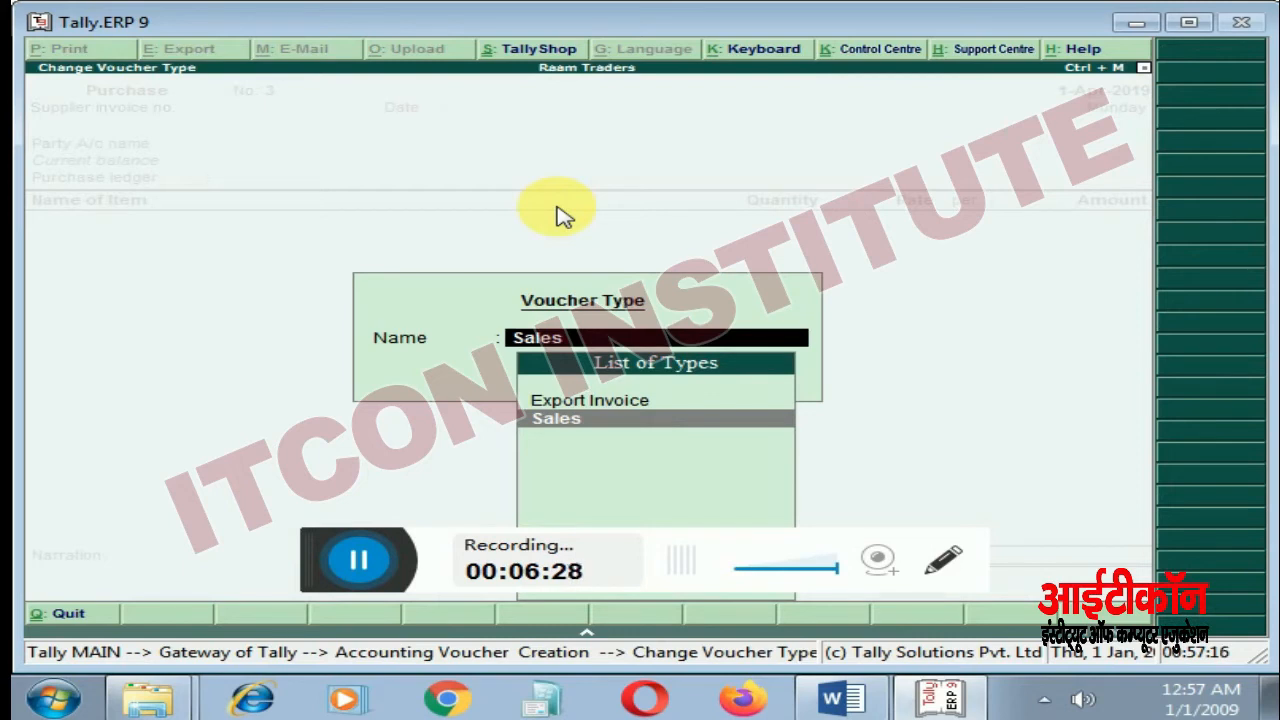
key("Up")
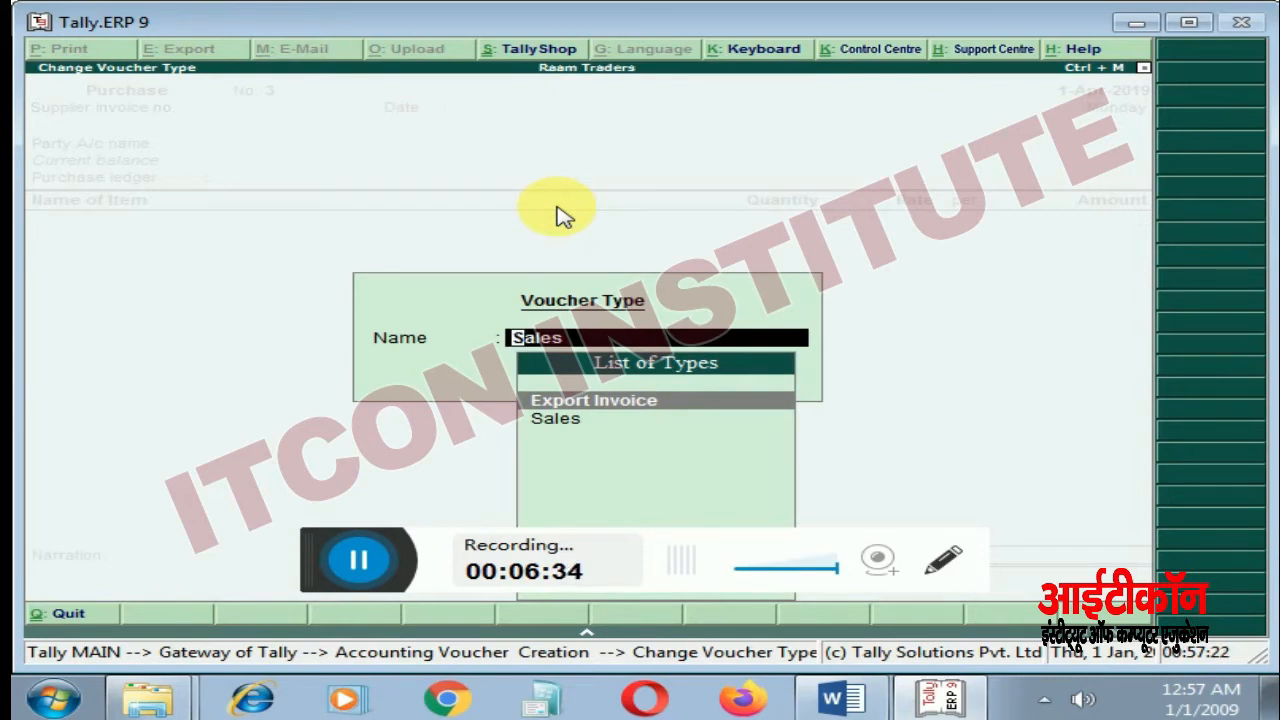
key("Return")
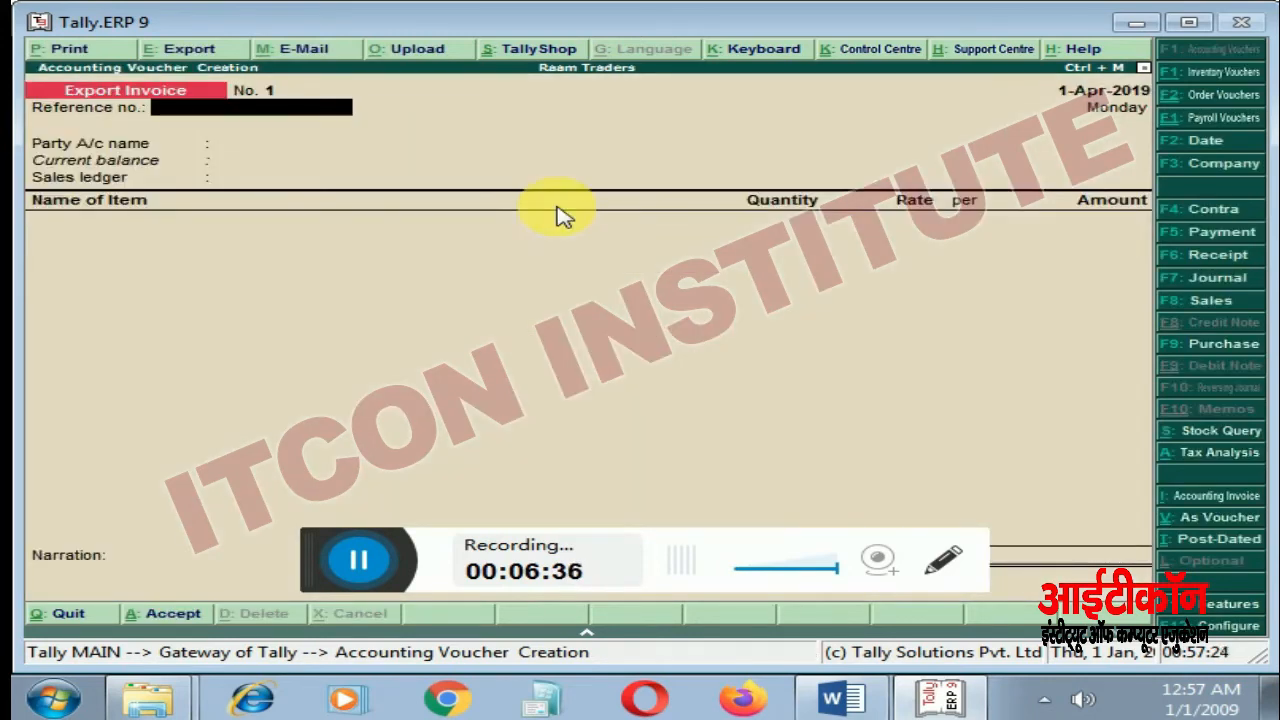
type("2323")
key("Return")
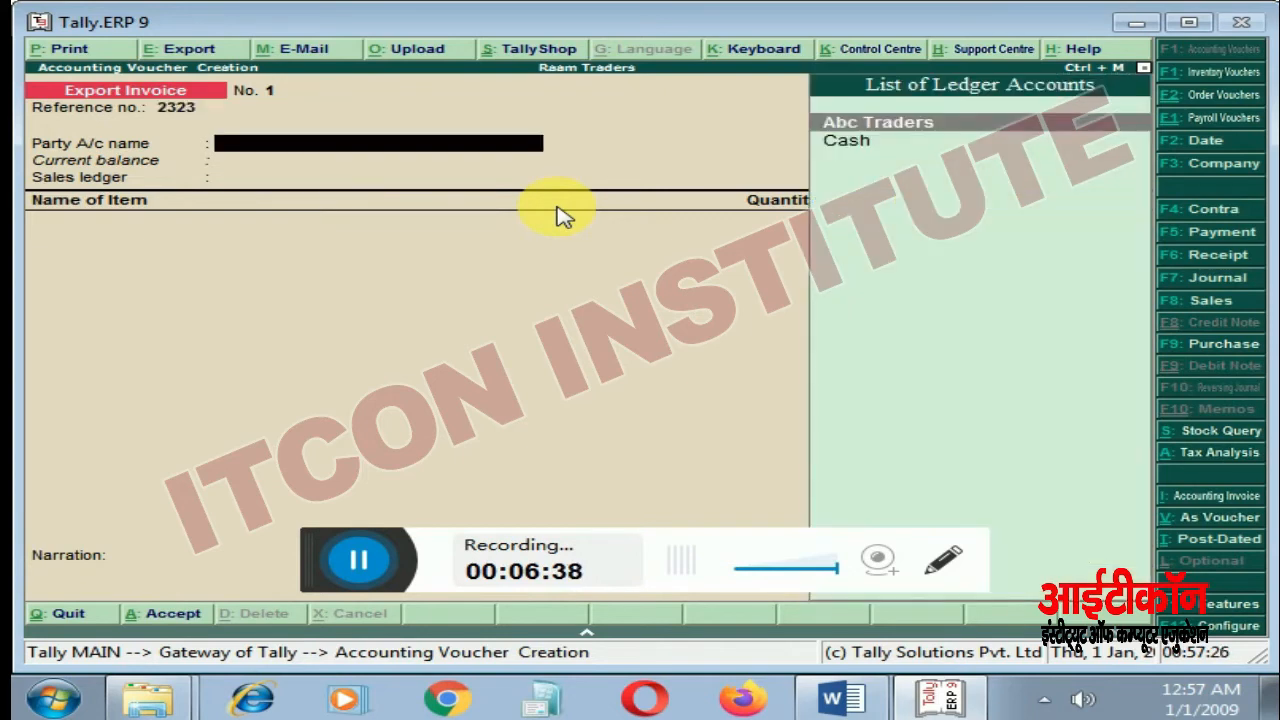
Step: Choose Abc Traders as the party account, with despatch document number 42323 and bill of lading number 343
key("Return")
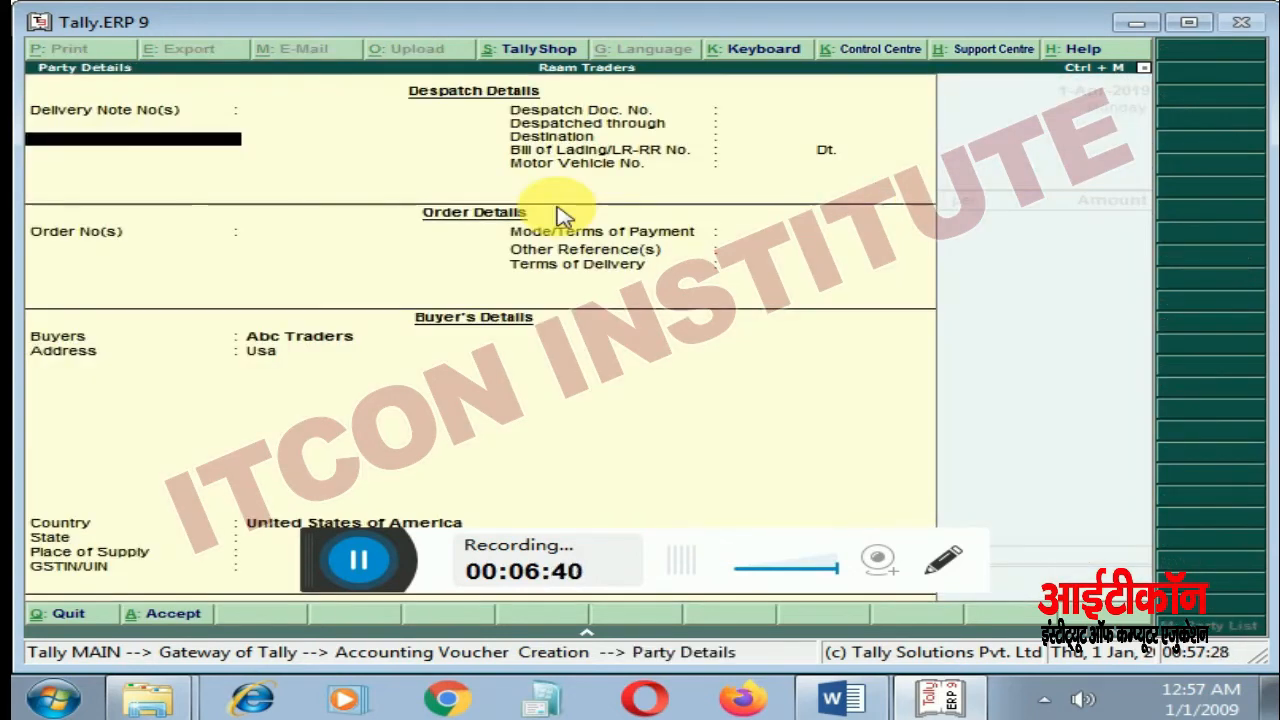
key("Return")
type("42323")
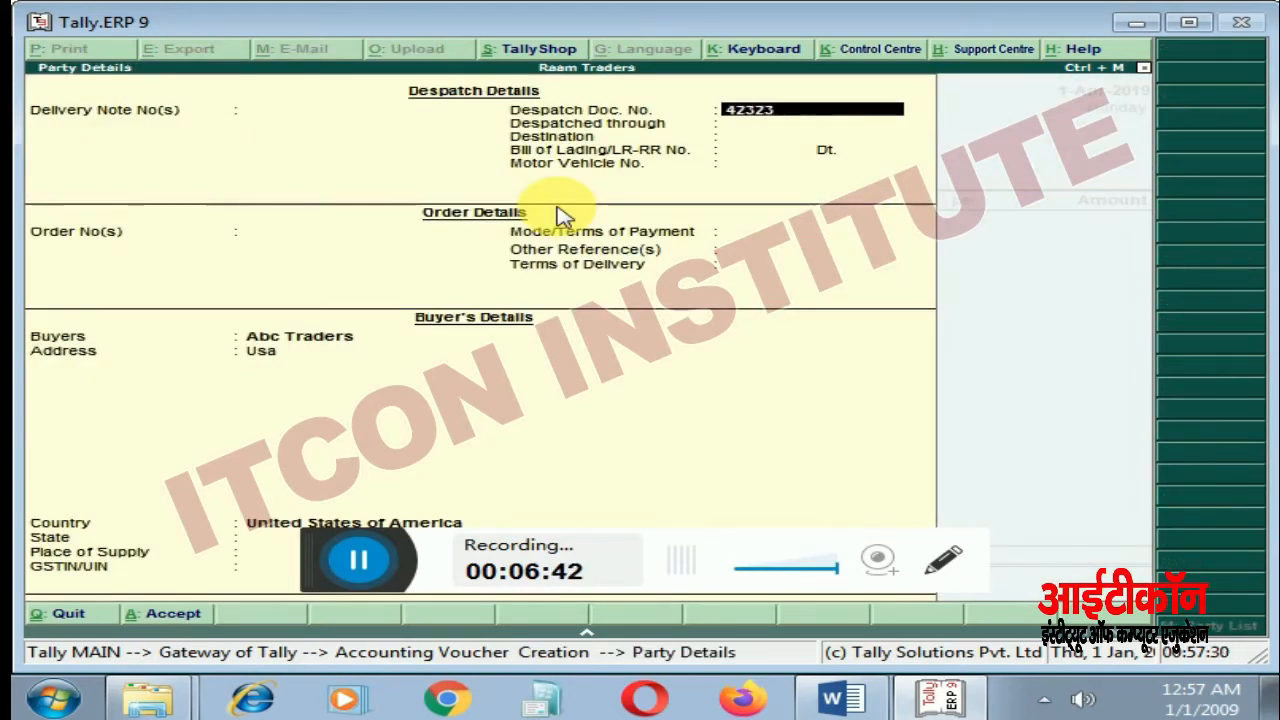
key("Return")
key("Return")
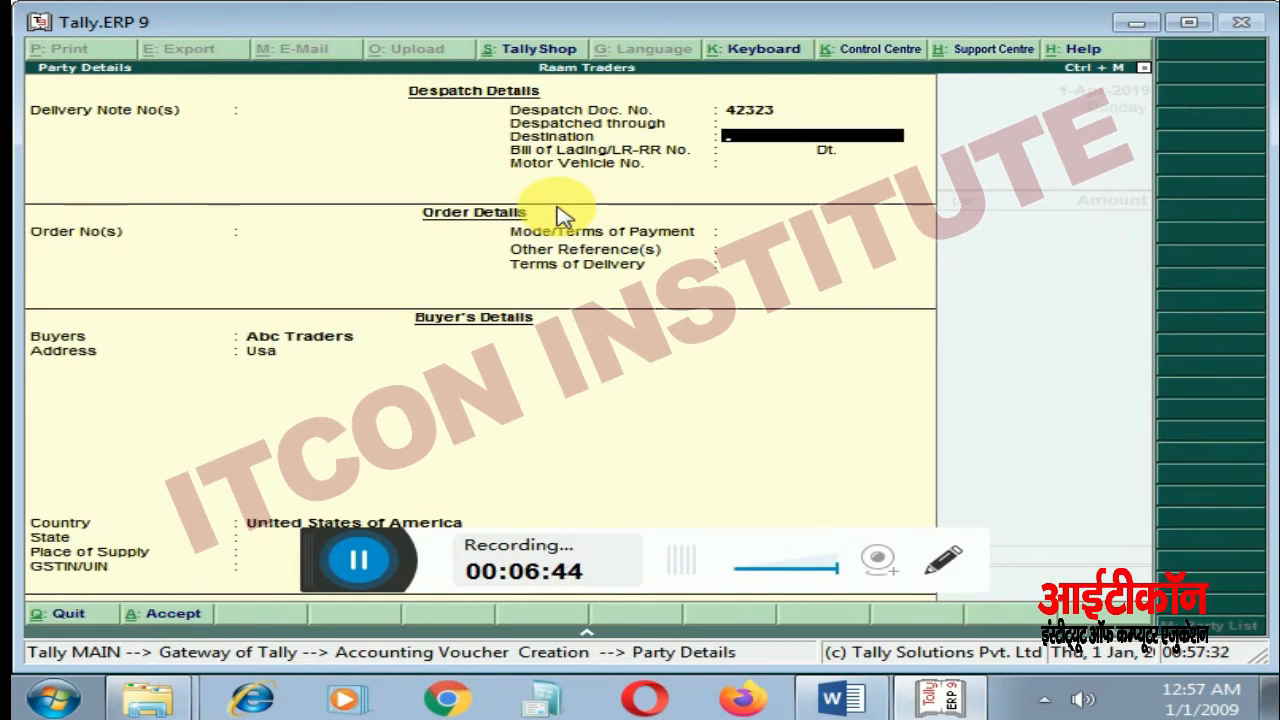
key("Return")
type("343")
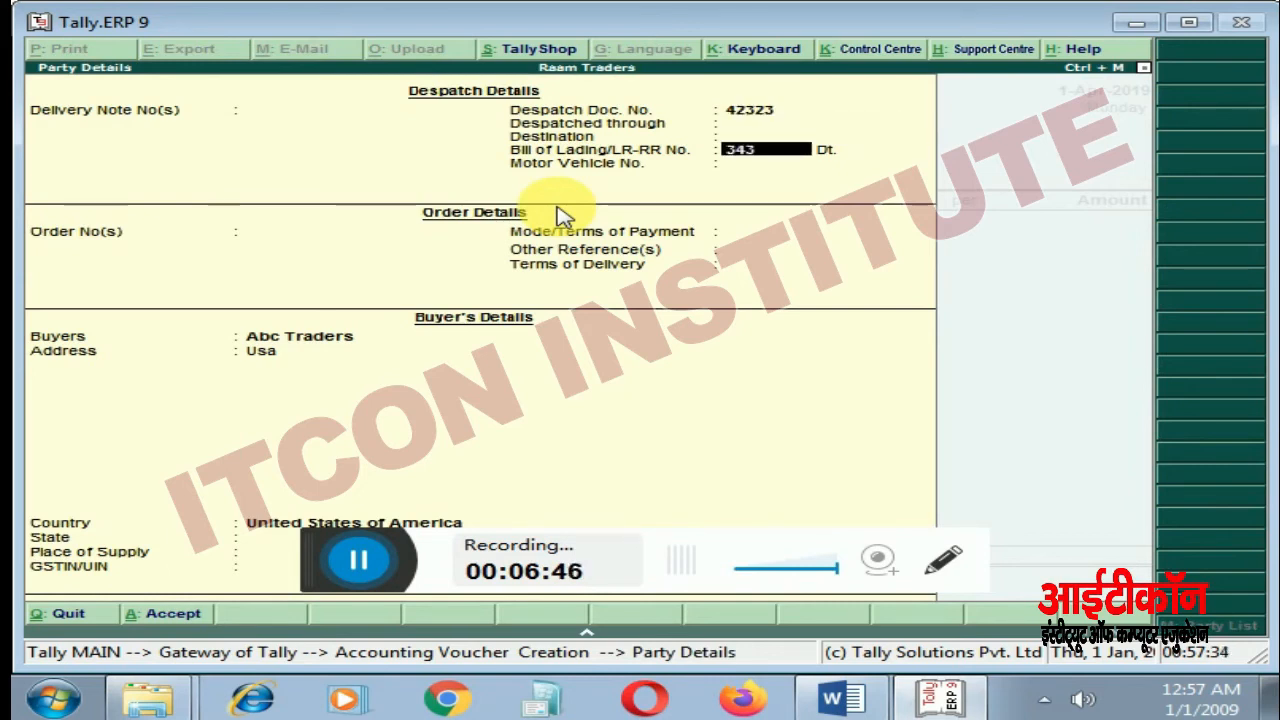
key("Return")
key("Return")
key("Return")
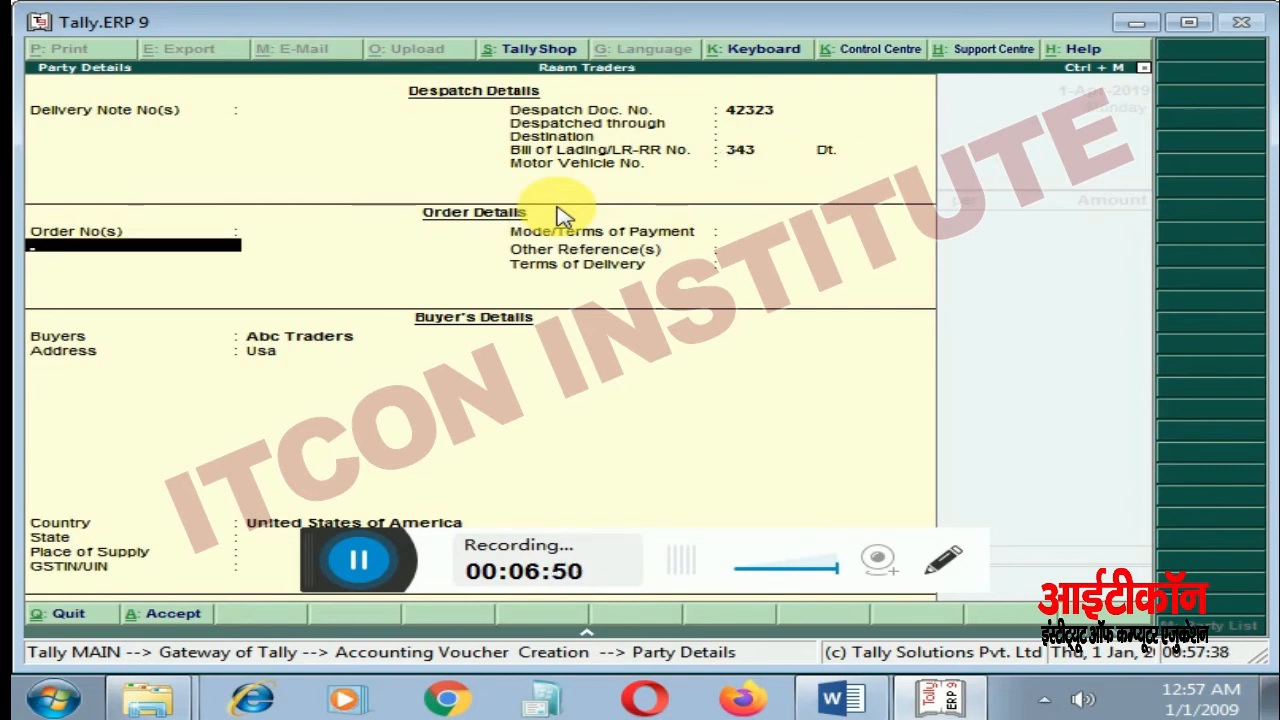
Step: Leave the order details blank, accept the default buyer's details and choose Sales as the sales ledger
key("Return")
key("Return")
key("Return")
key("Return")
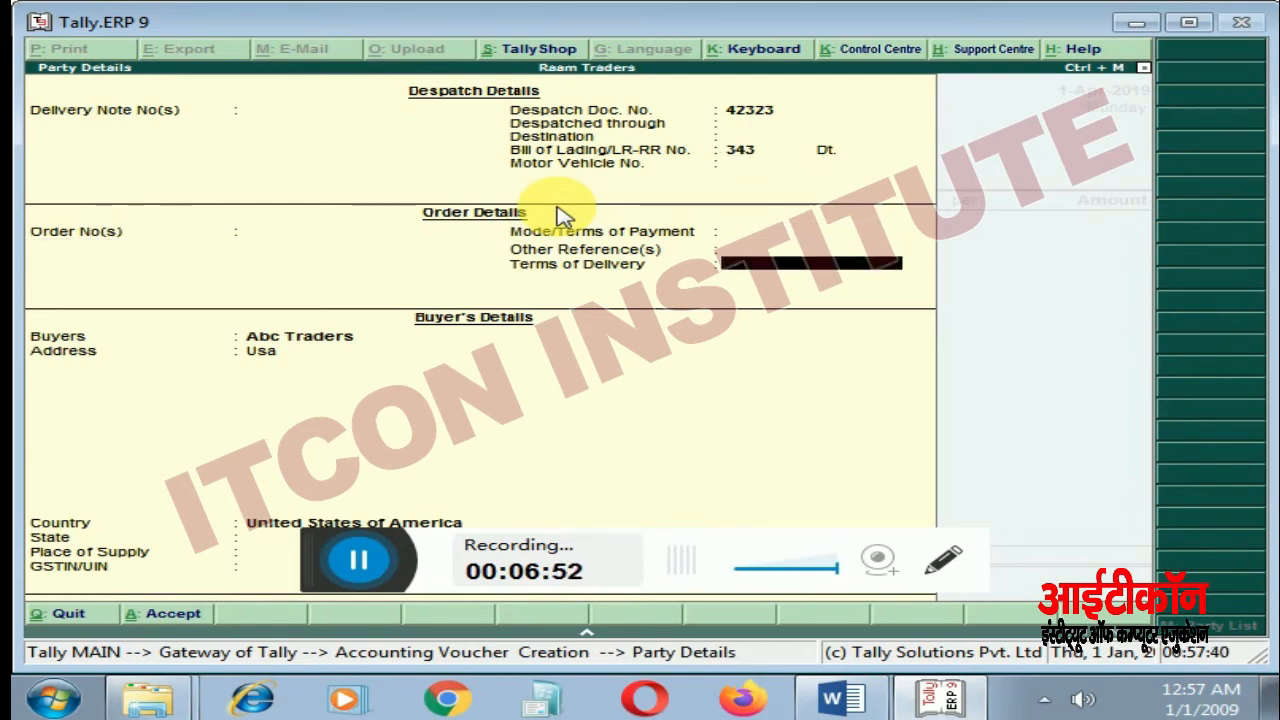
key("Return")
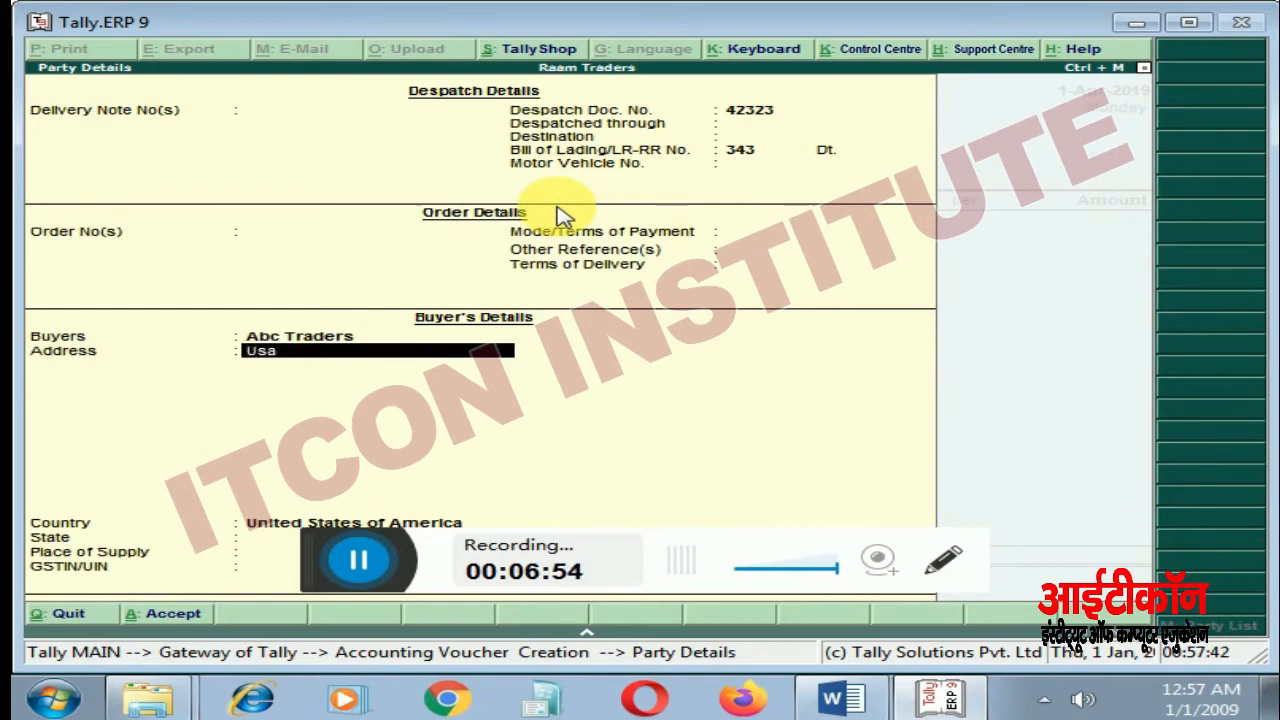
key("Return")
key("Return")
key("Return")
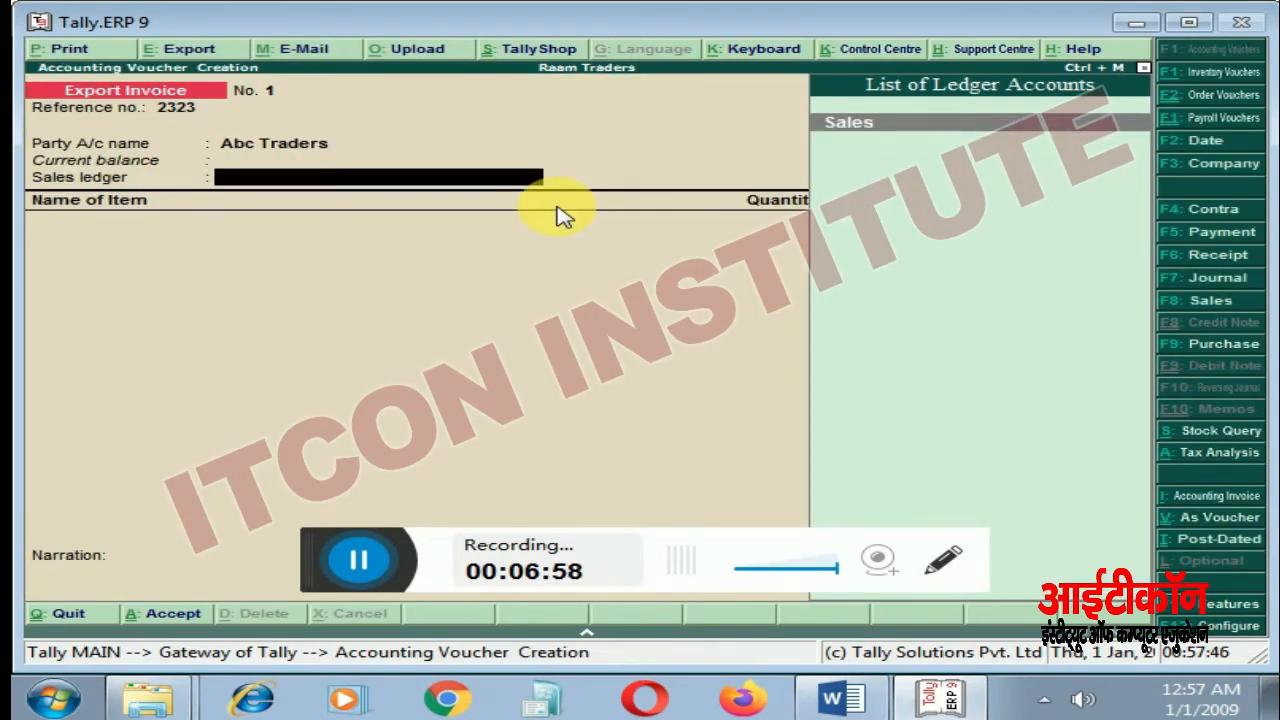
key("Return")
Step: Add 4 sets of Nokia 5 from Main Location at a rate of $250 per set
key("Down")
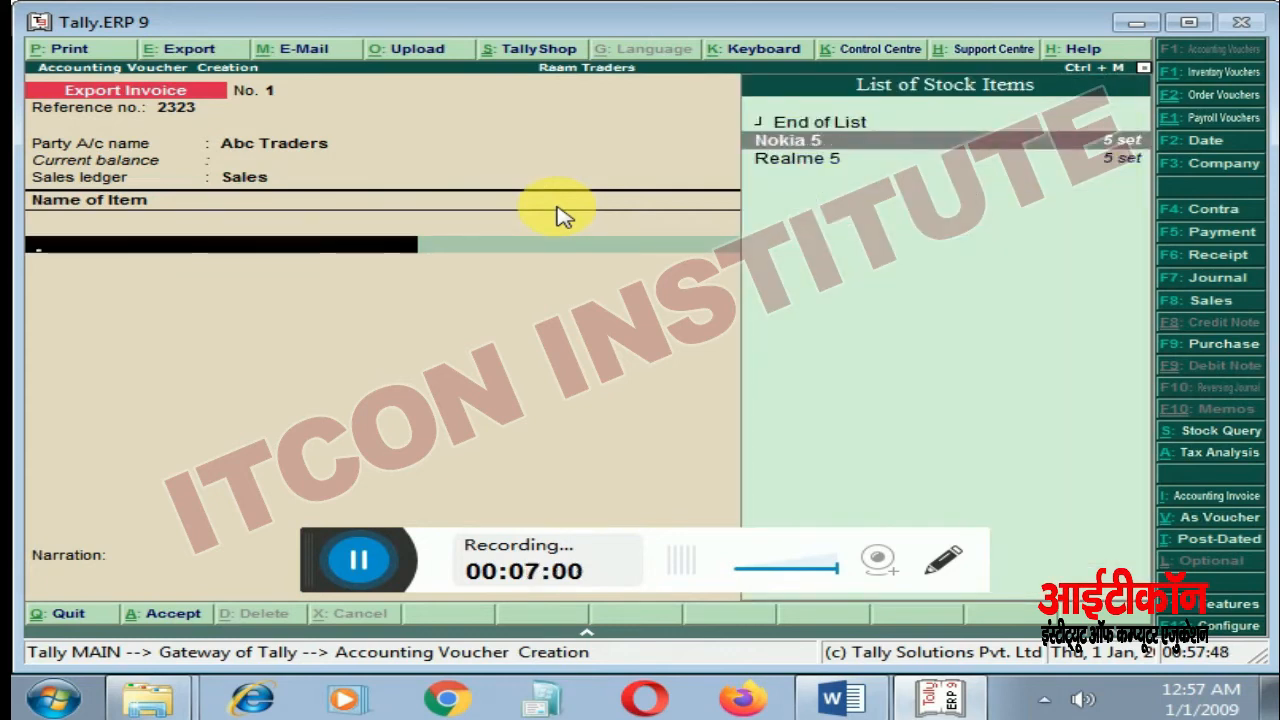
key("Return")
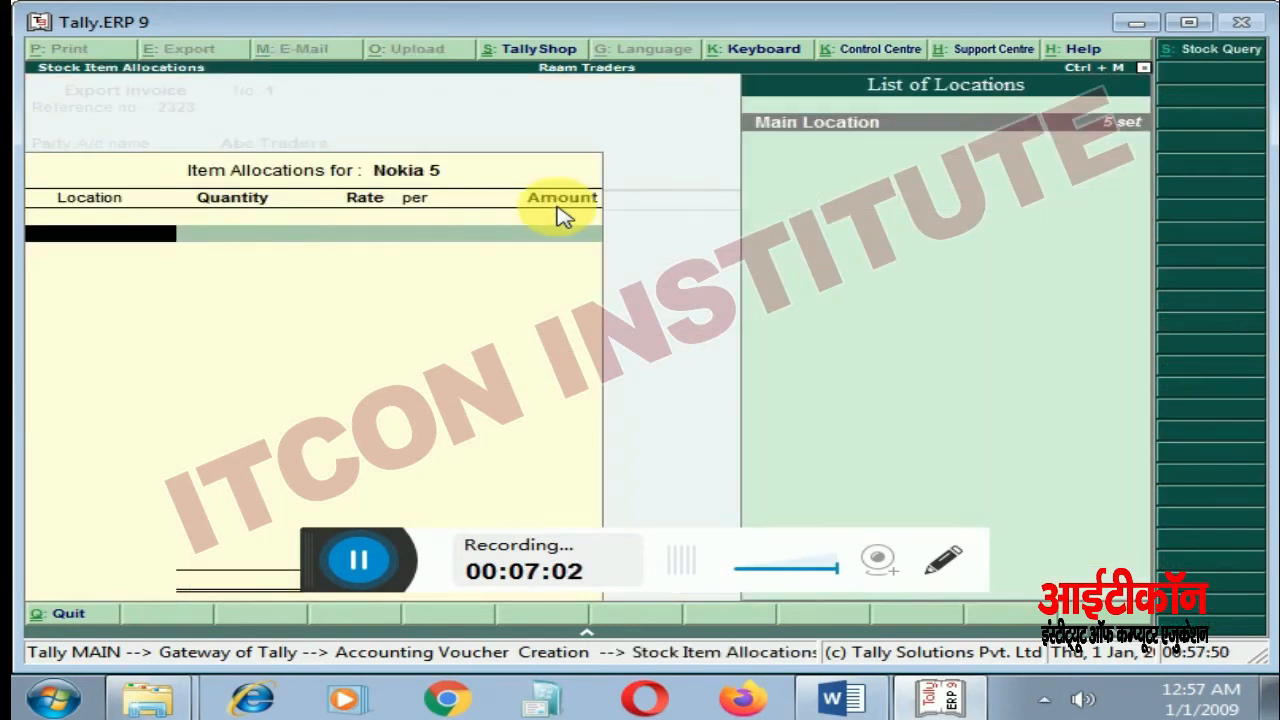
key("Return")
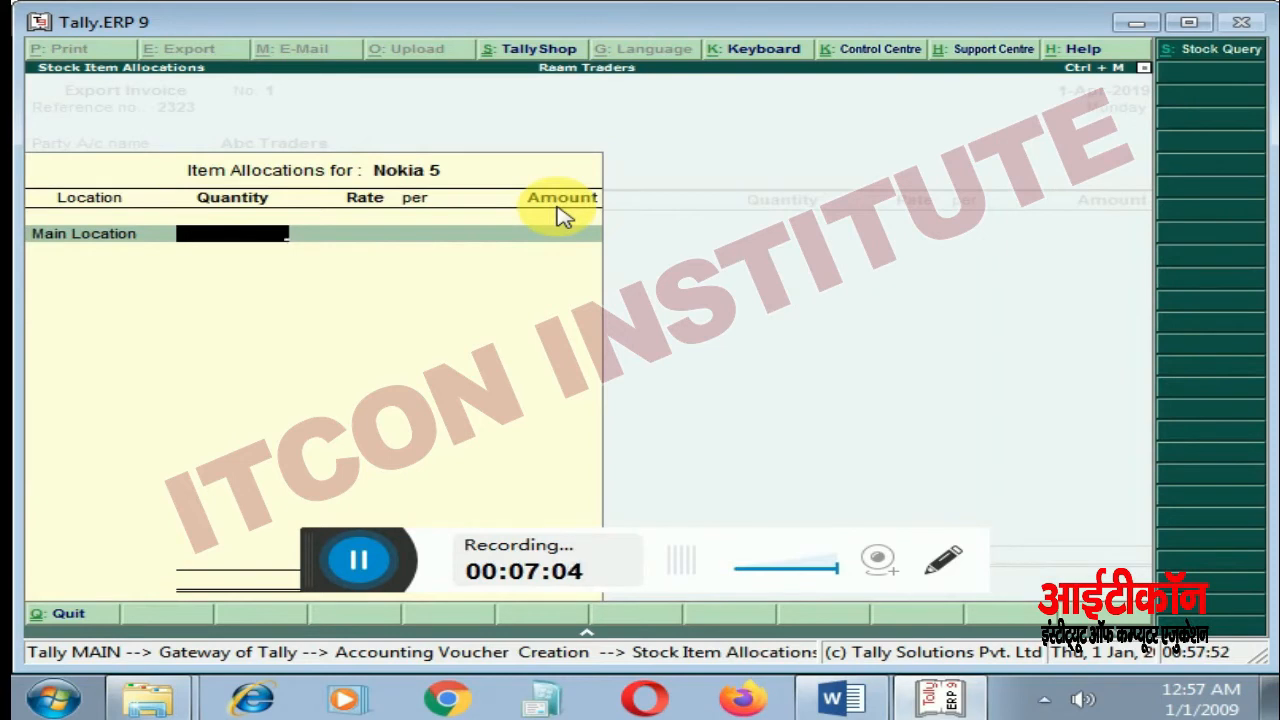
type("4")
key("Return")
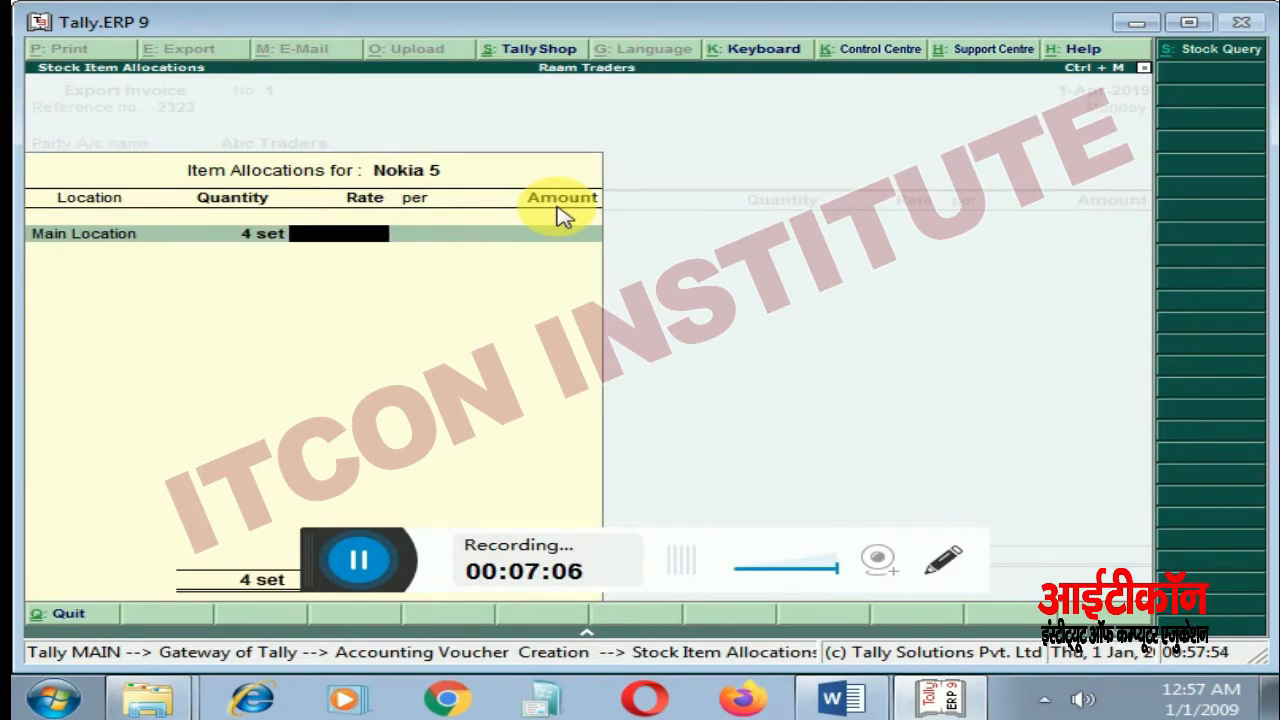
type("%")
key("BackSpace")
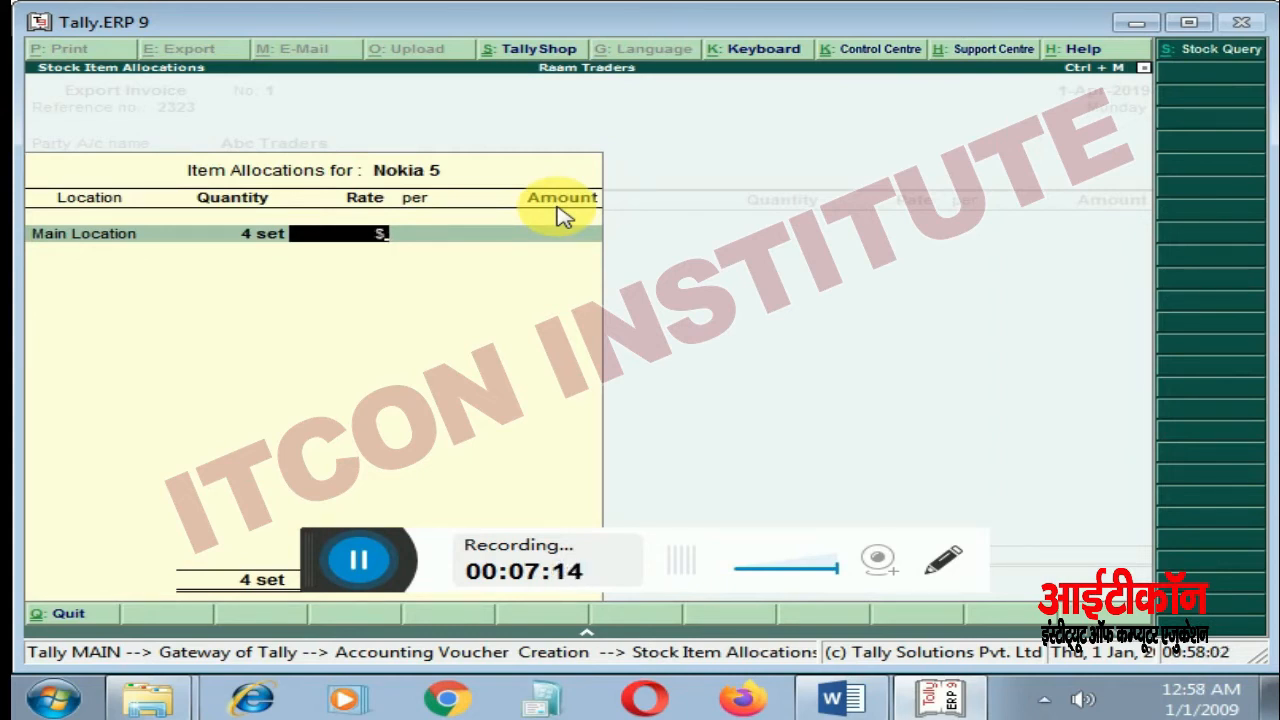
type("250")
key("Return")
key("Return")
key("Return")
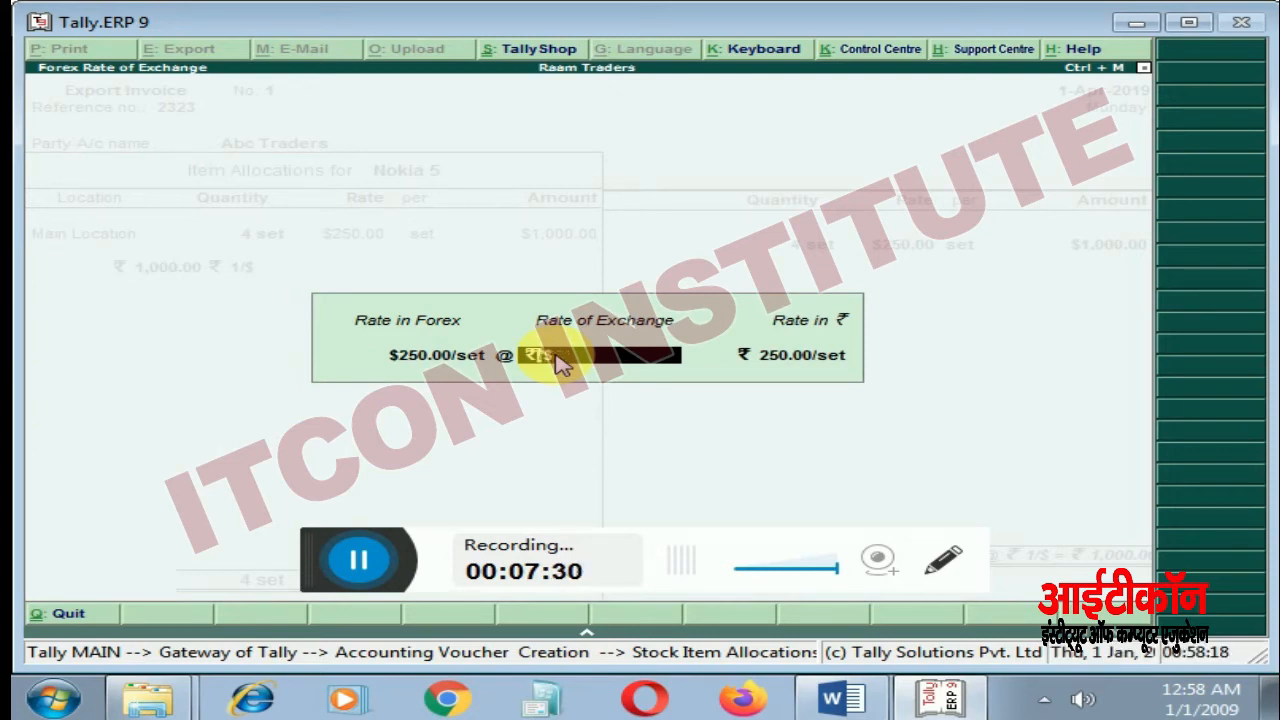
Step: Set the rate of exchange to ₹75 per dollar, then finish the item allocation and the item list
type("75")
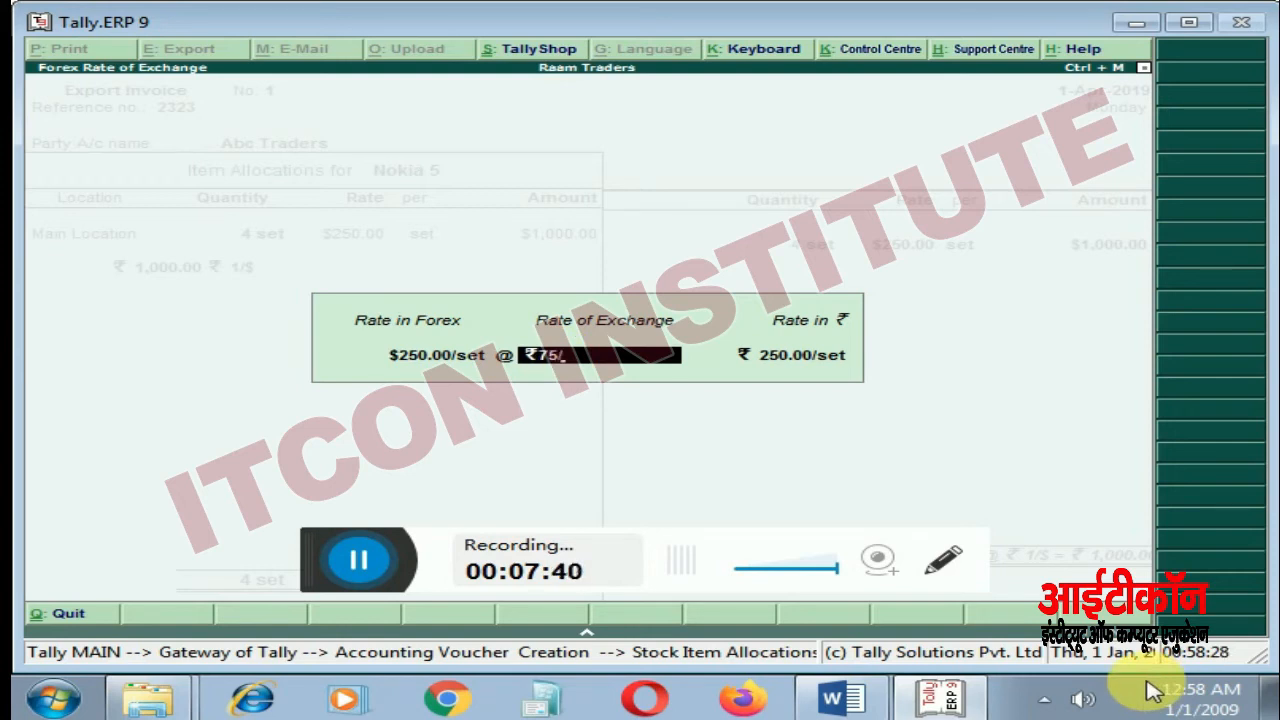
key("Return")
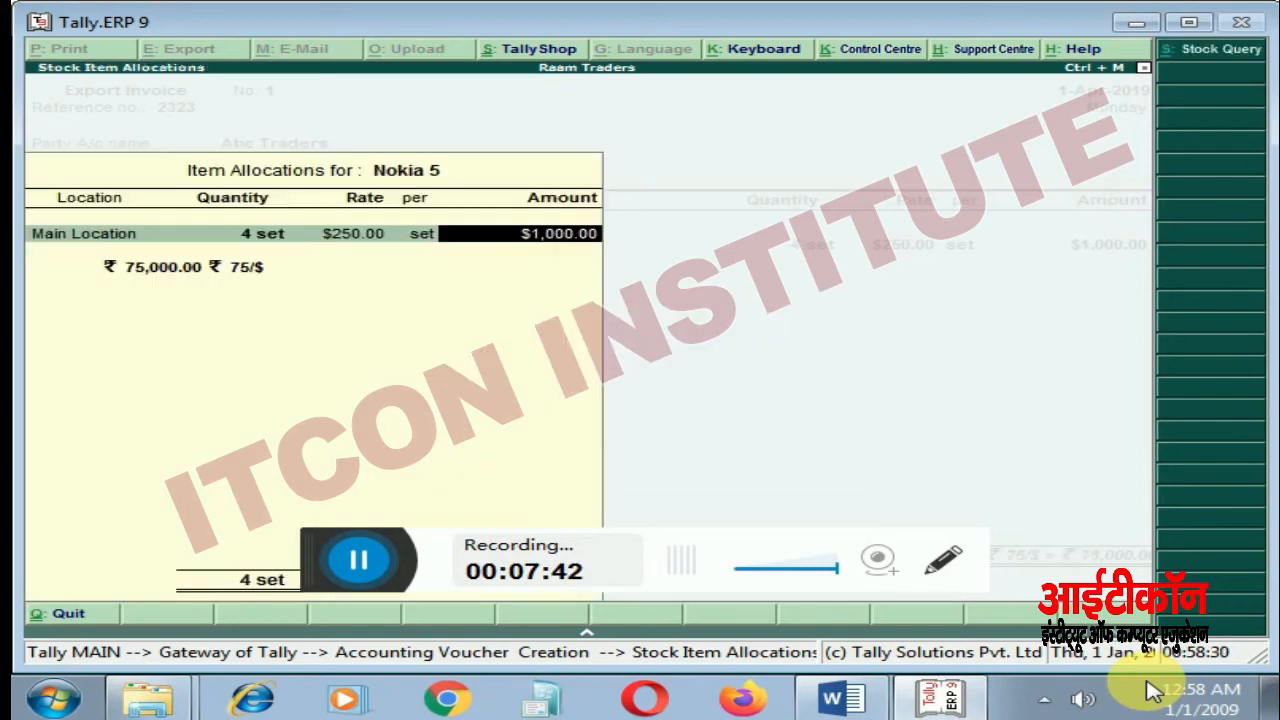
key("Return")
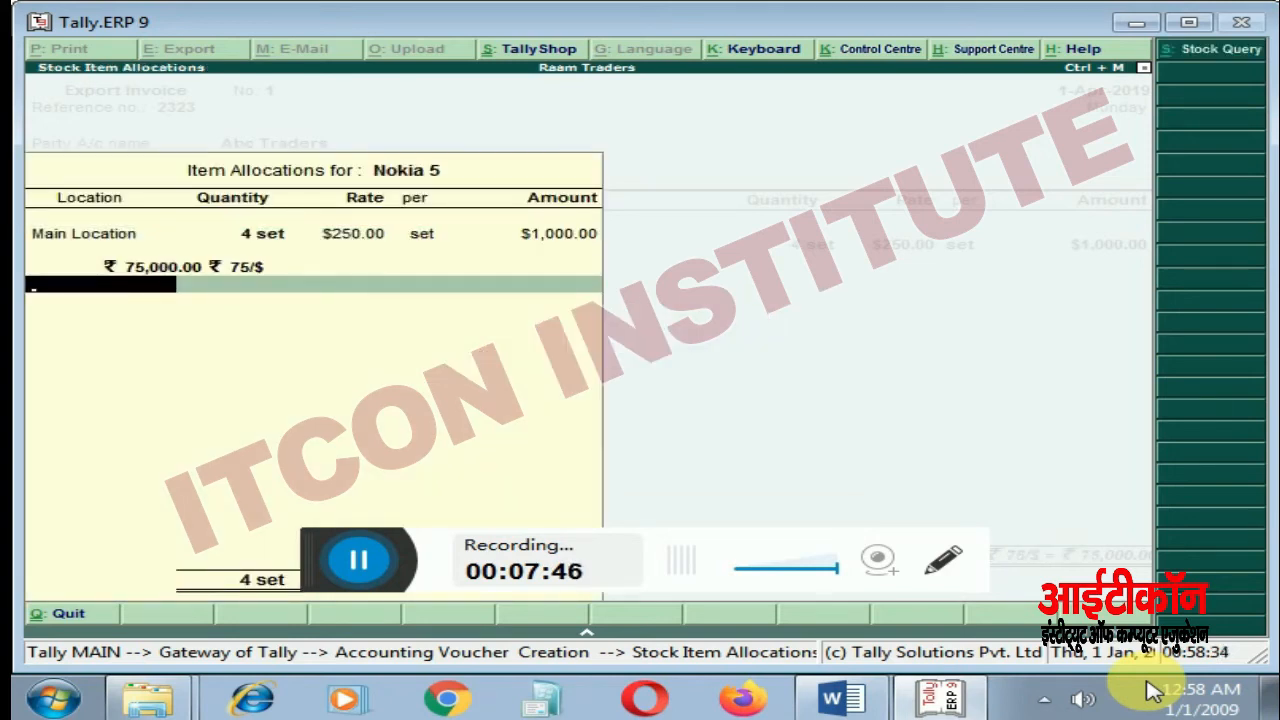
key("Return")
key("Return")
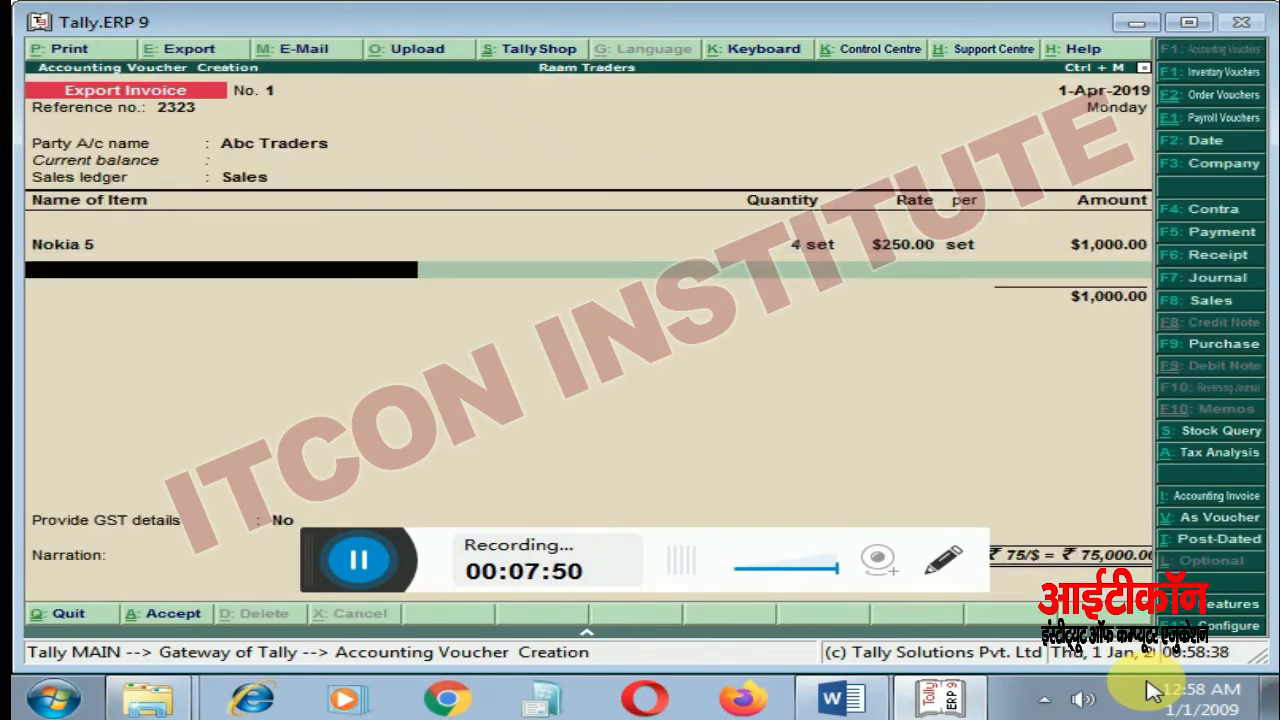
key("Return")
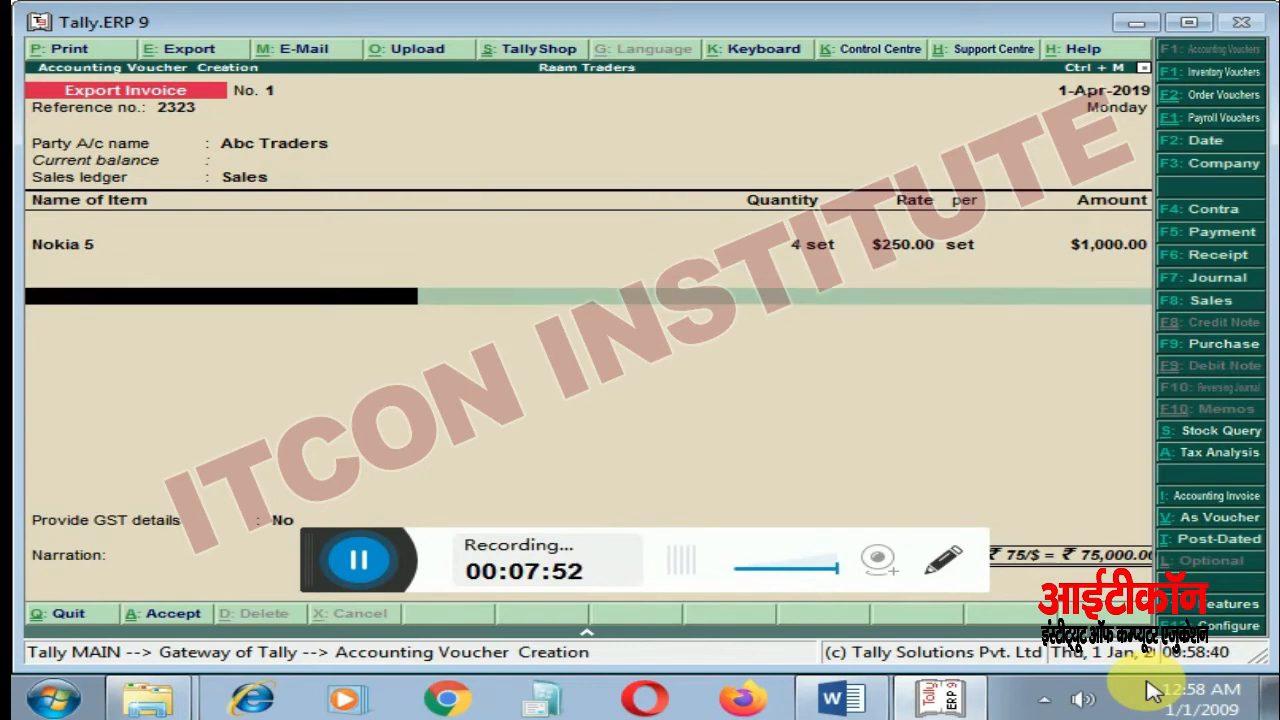
key("Return")
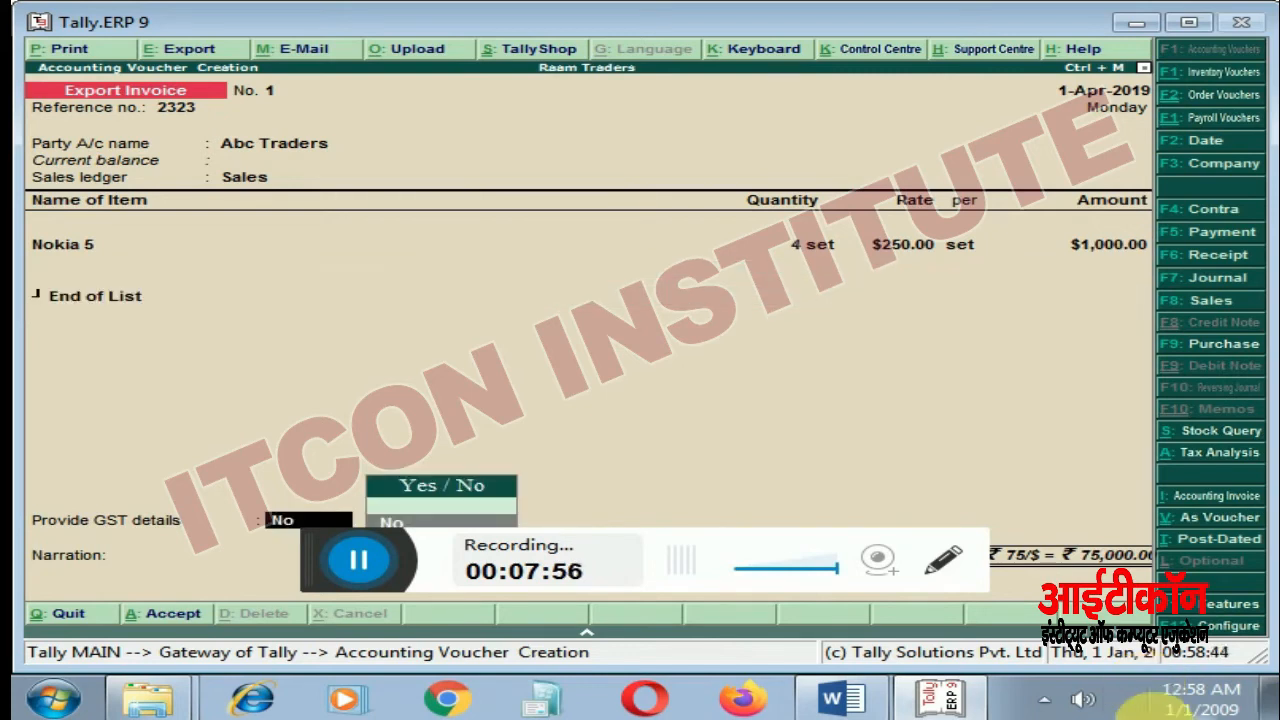
Step: Provide GST details for the invoice with shipping bill number 2345, date 1-Apr-2019 and port code 5678
left_click(592, 631)
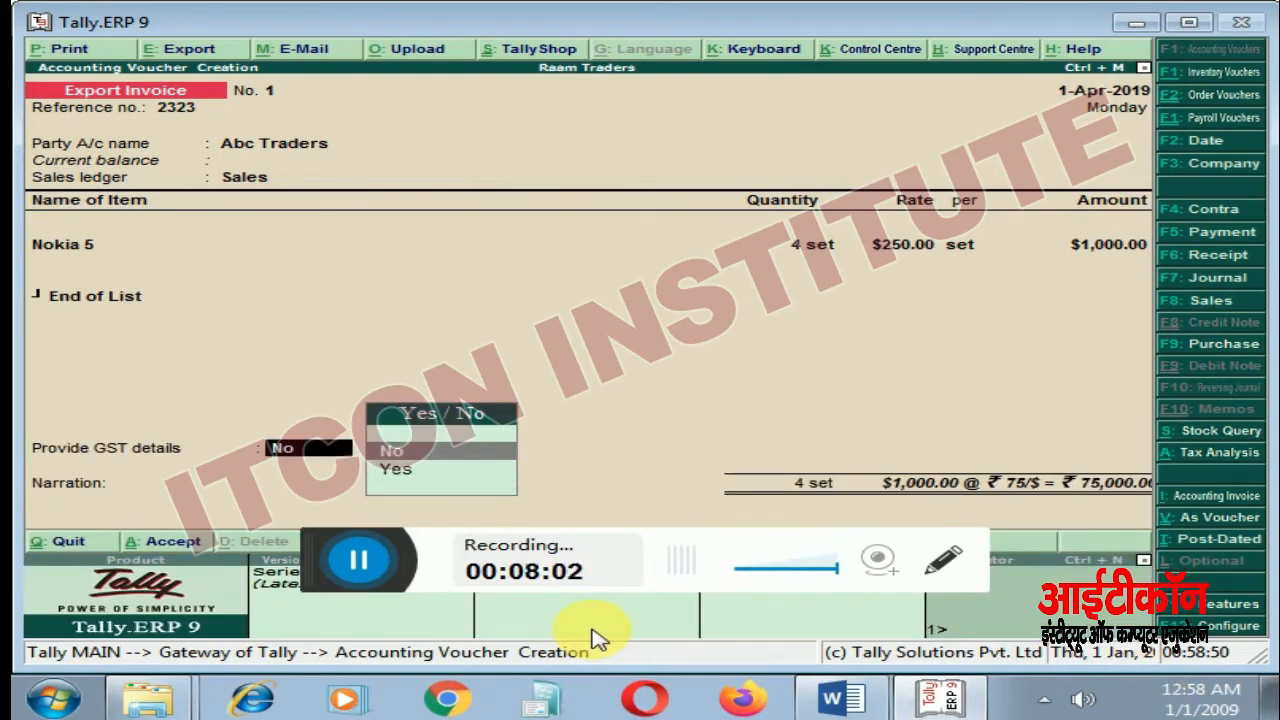
key("Down")
key("Return")
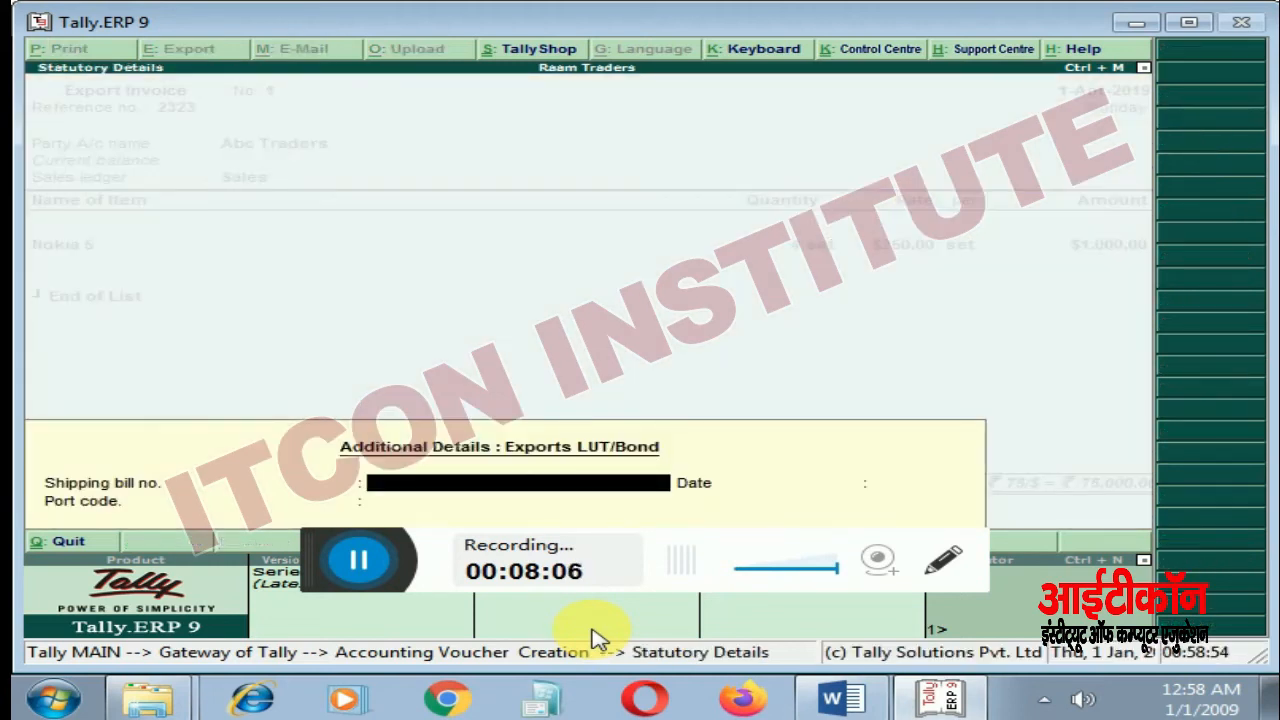
type("234534")
key("BackSpace")
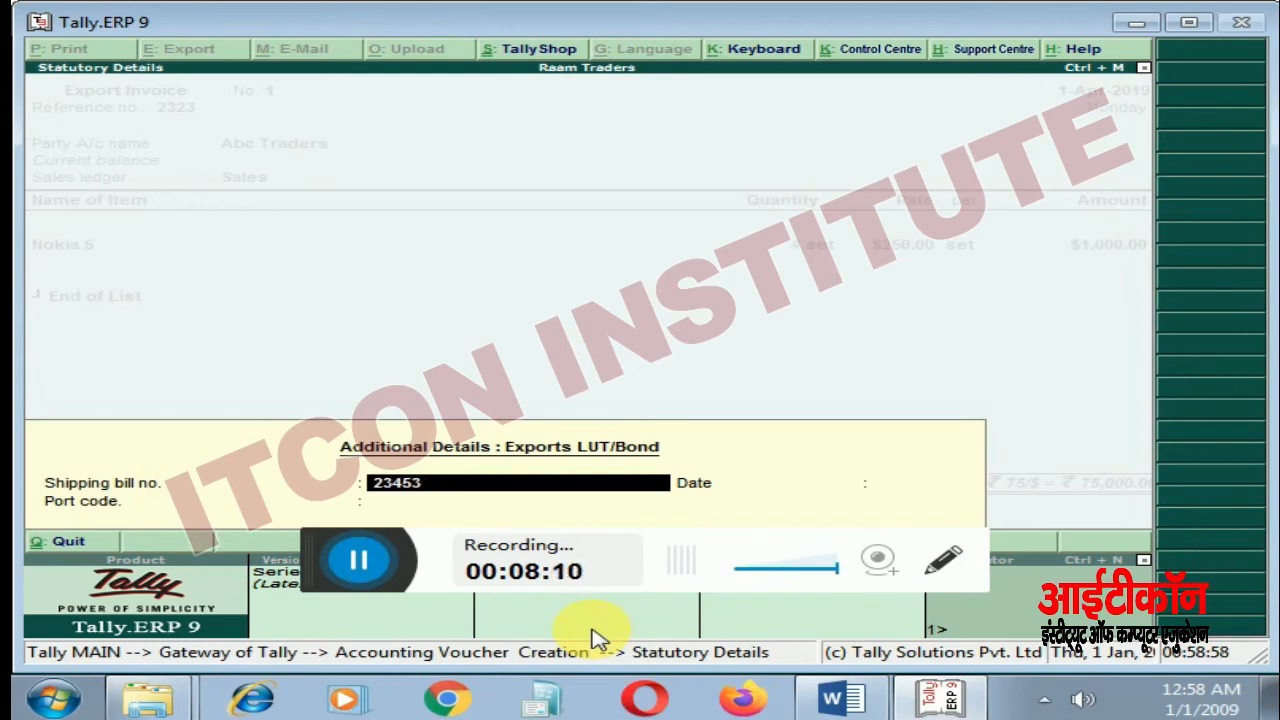
key("Return")
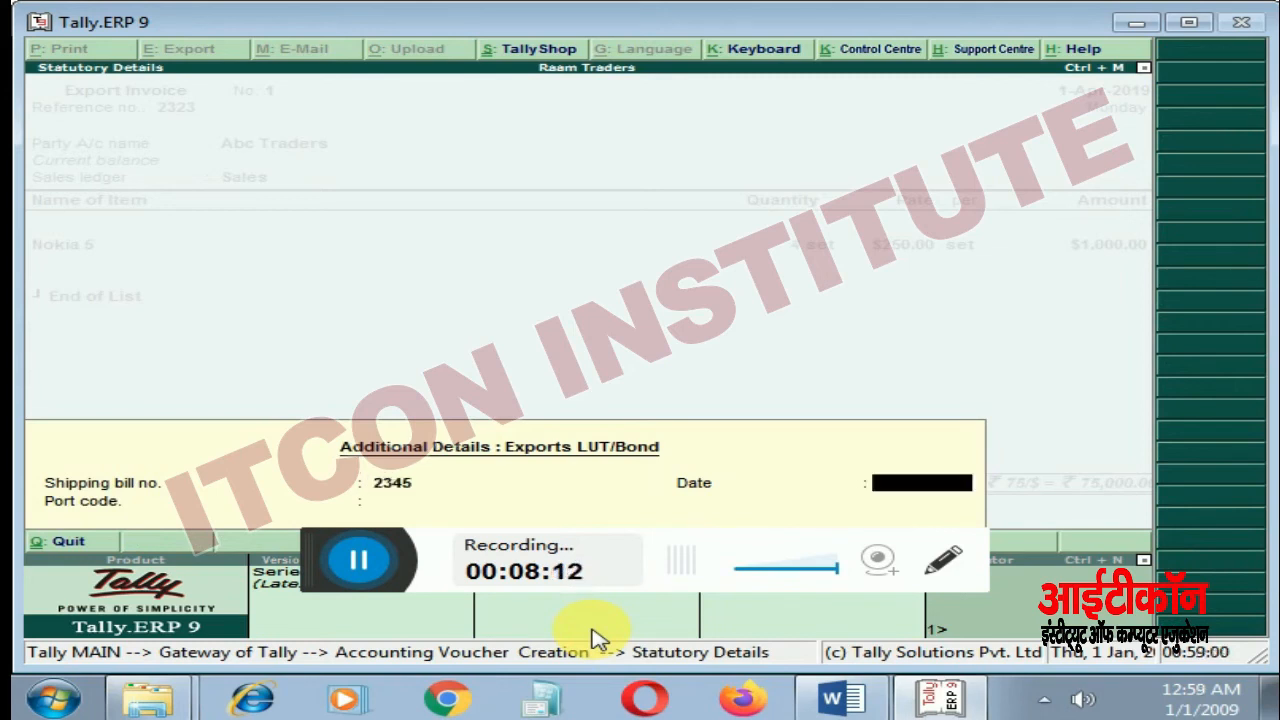
type("1.4")
key("Return")
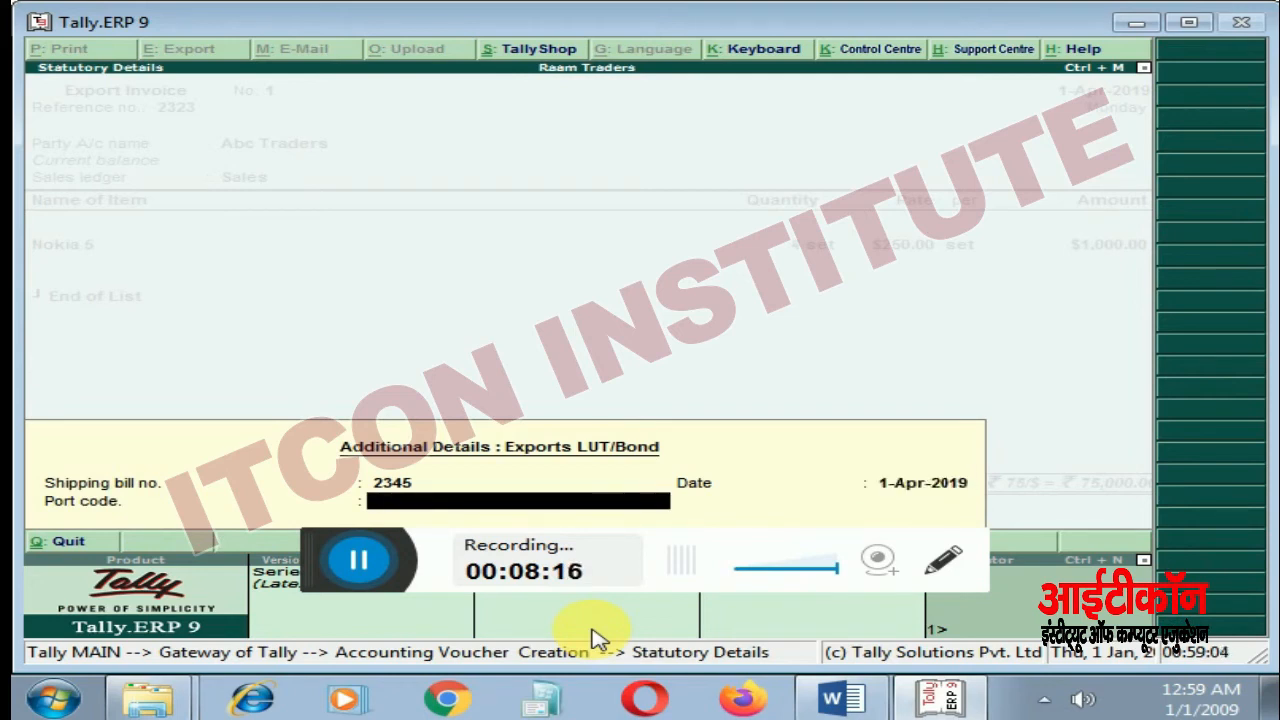
type("5678")
key("Return")
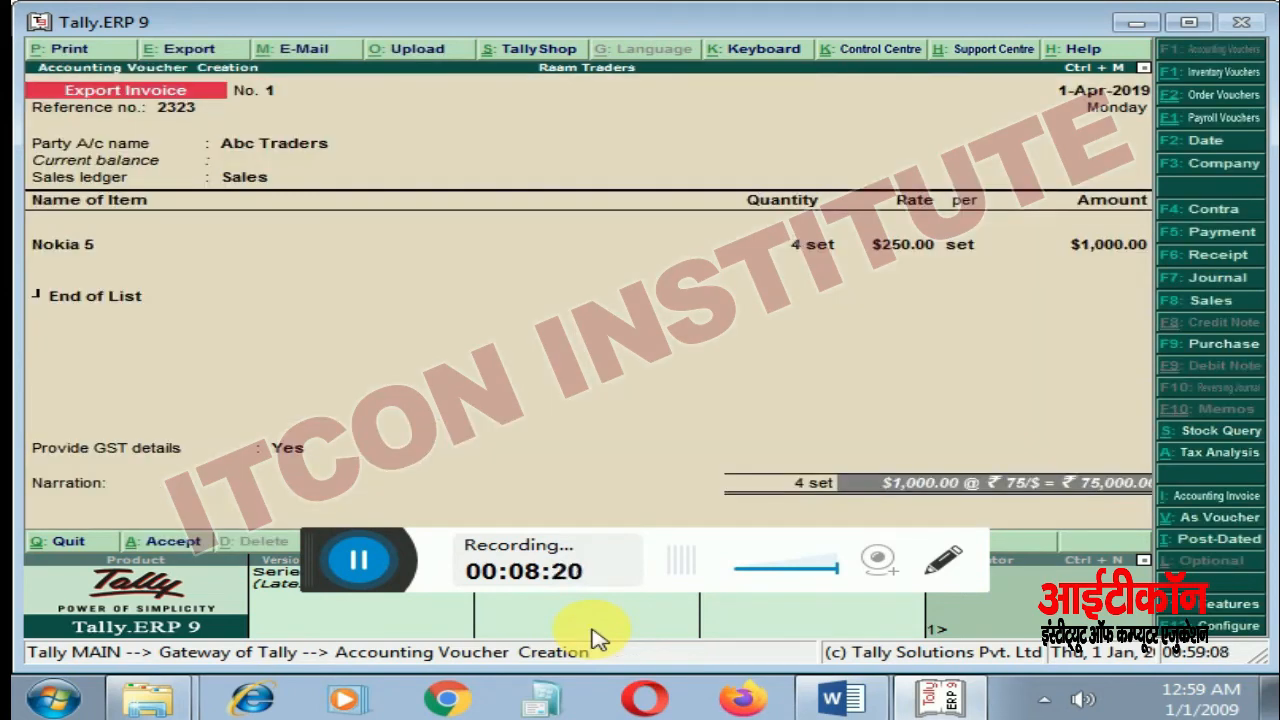
Step: Save the export invoice without a narration and cancel saving its printout as an XPS file
key("Return")
key("Return")
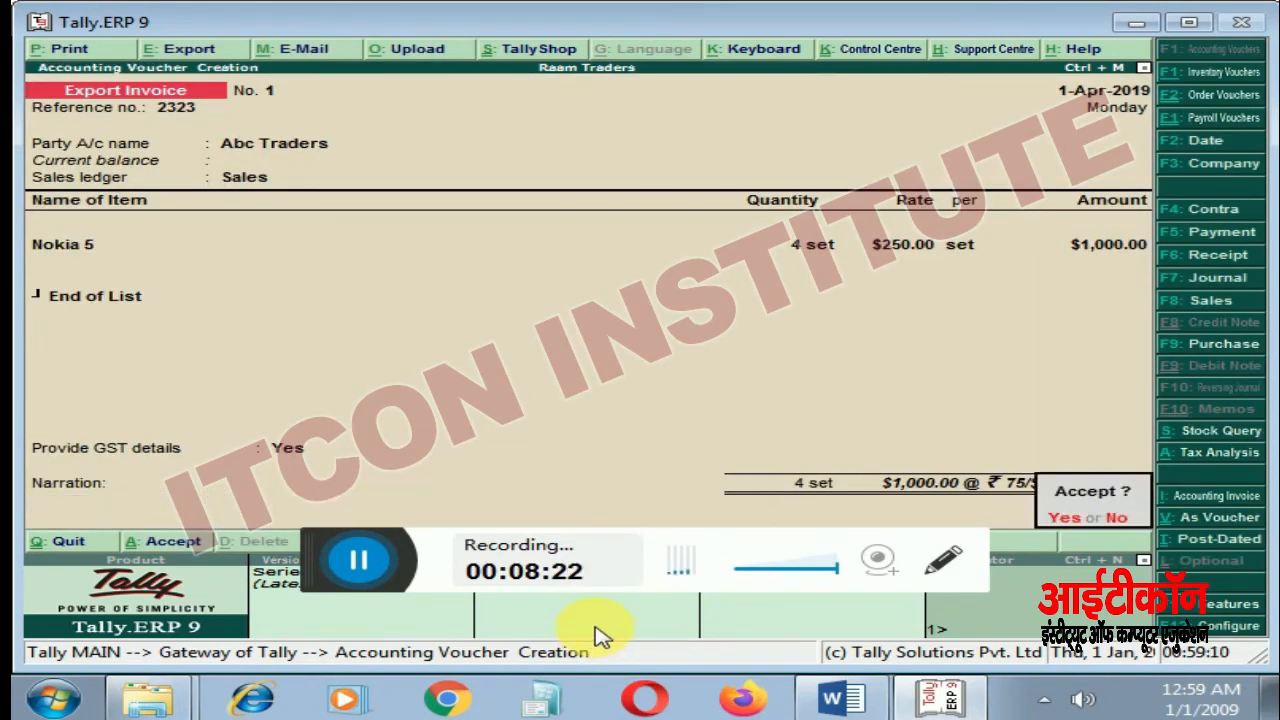
key("Return")
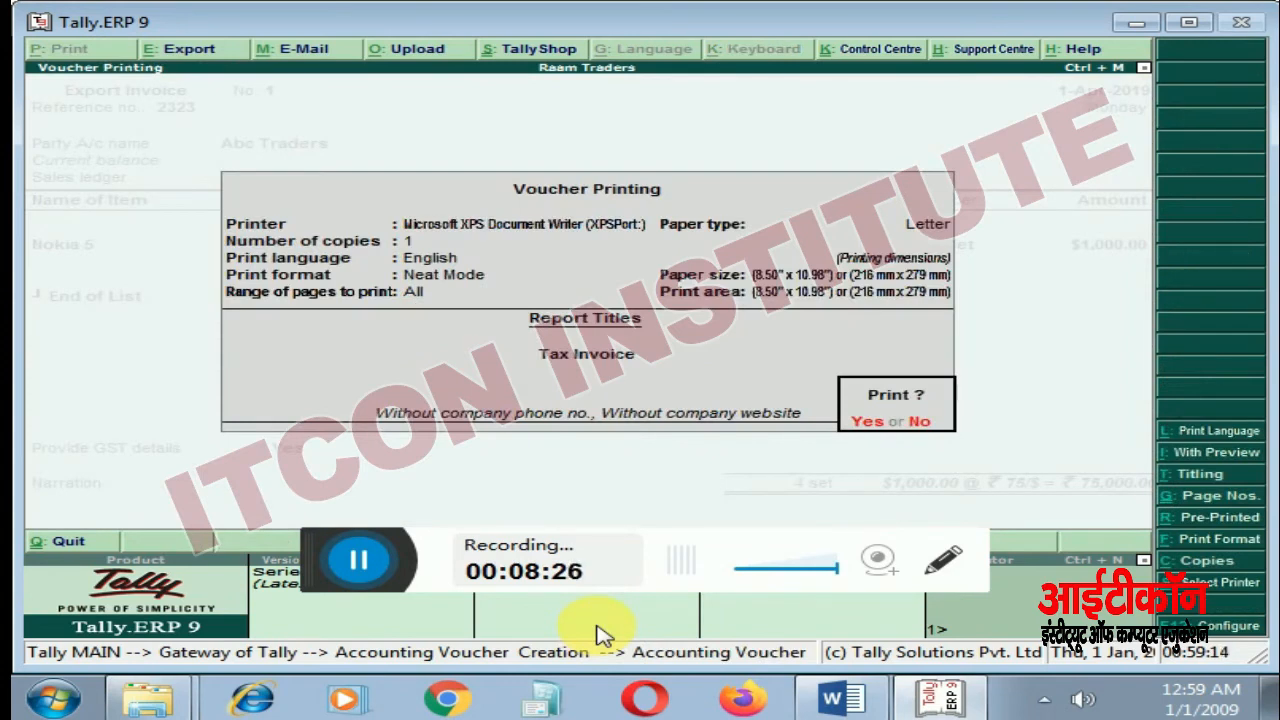
key("Return")
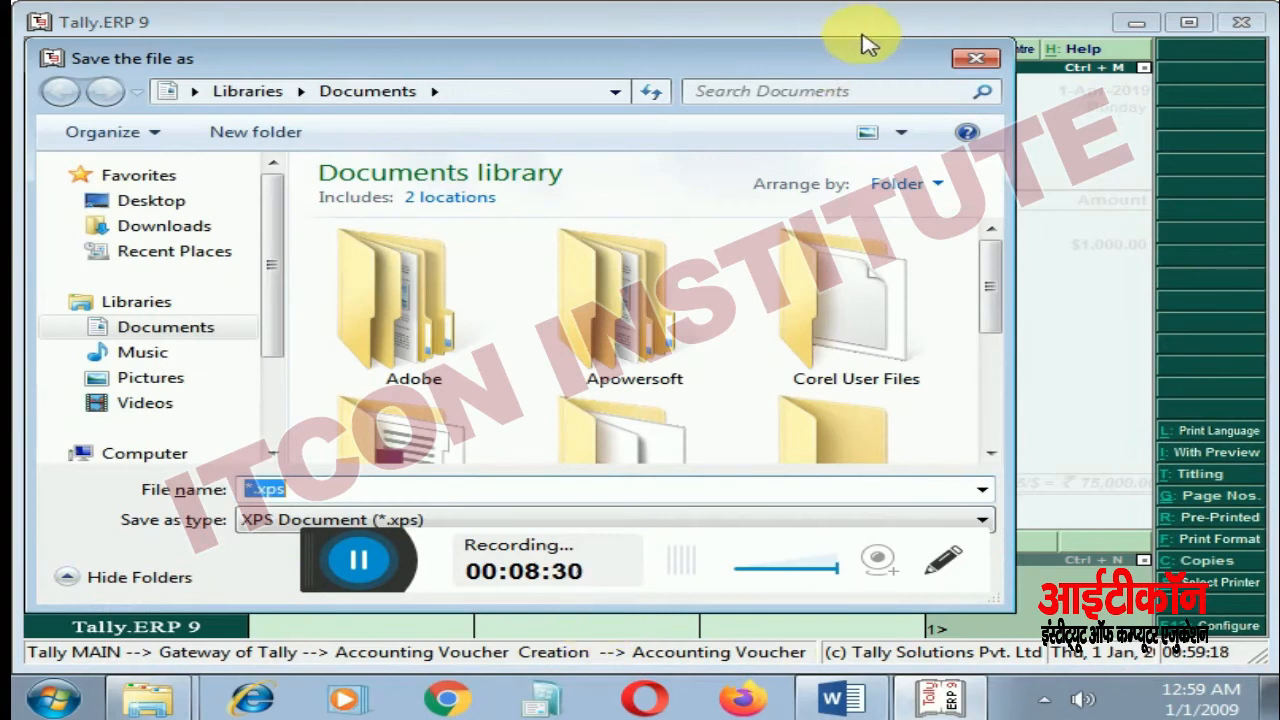
left_click(963, 63)
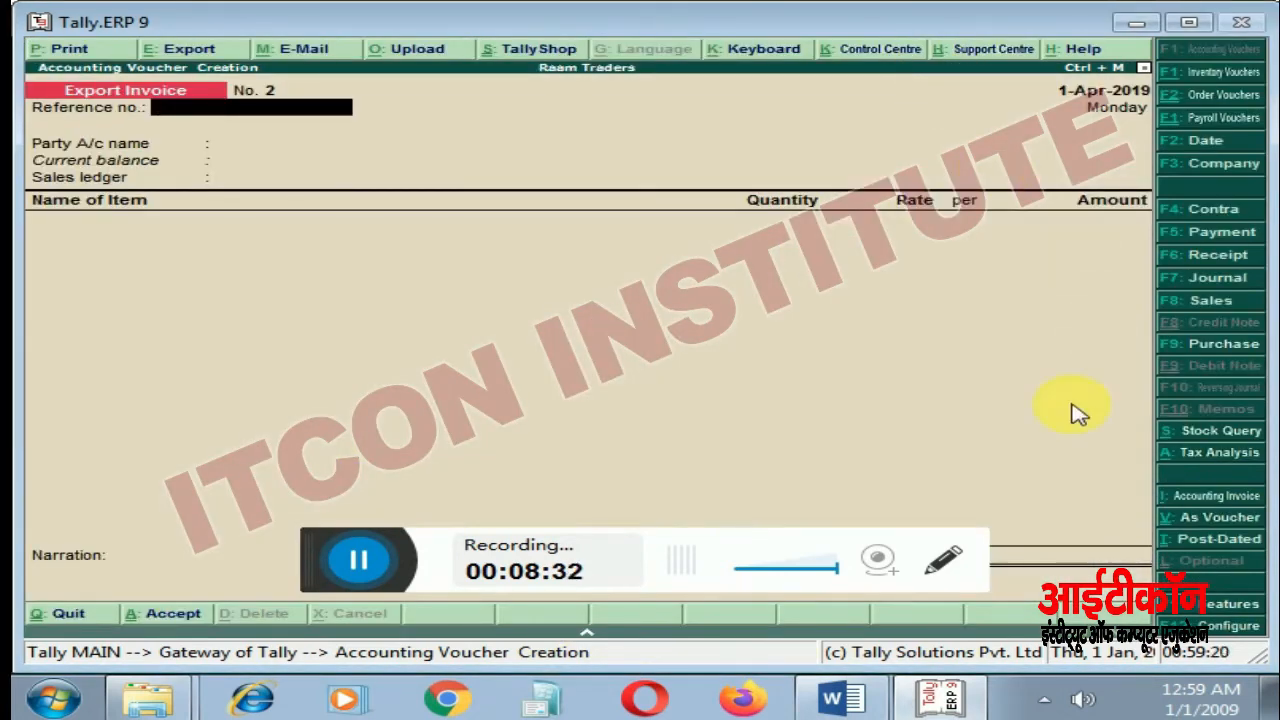
Step: Leave voucher entry and open the Abc Traders export invoice from the Day Book
key("Escape")
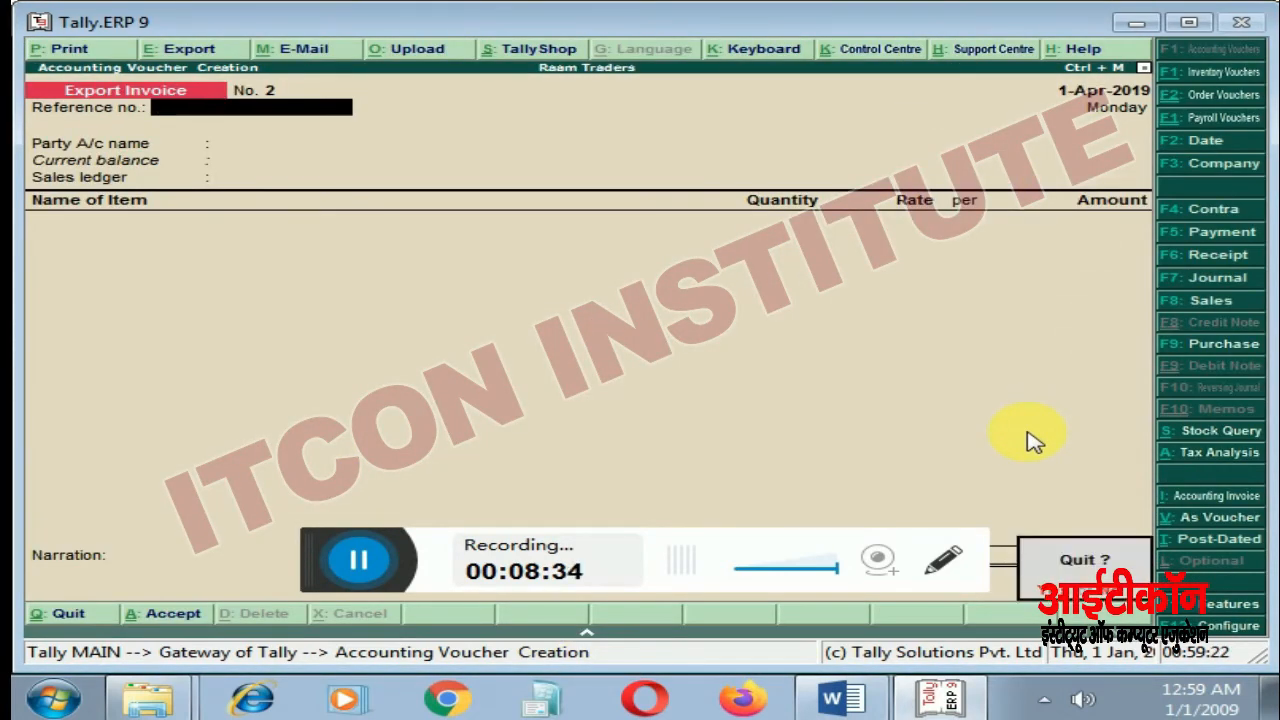
key("Return")
key("Down")
key("Down")
key("Down")
key("Down")
key("Down")
key("Down")
key("Down")
key("Down")
key("Down")
key("Down")
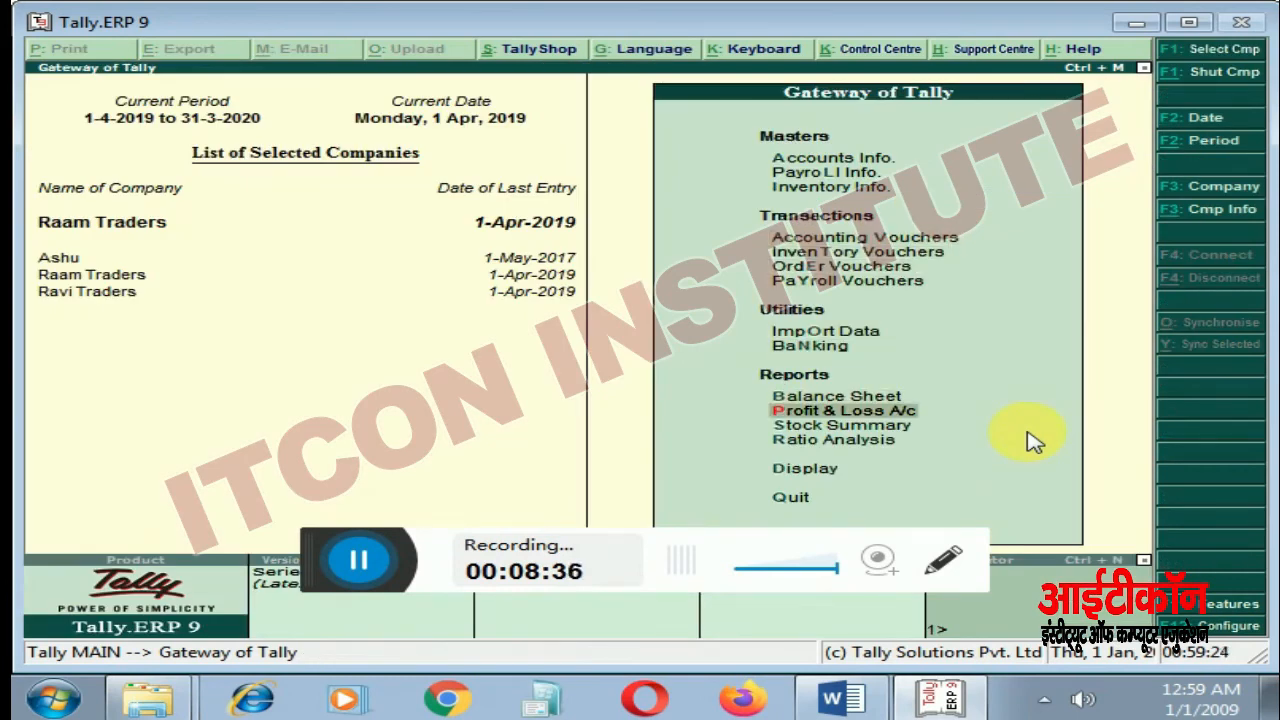
key("Return")
key("Down")
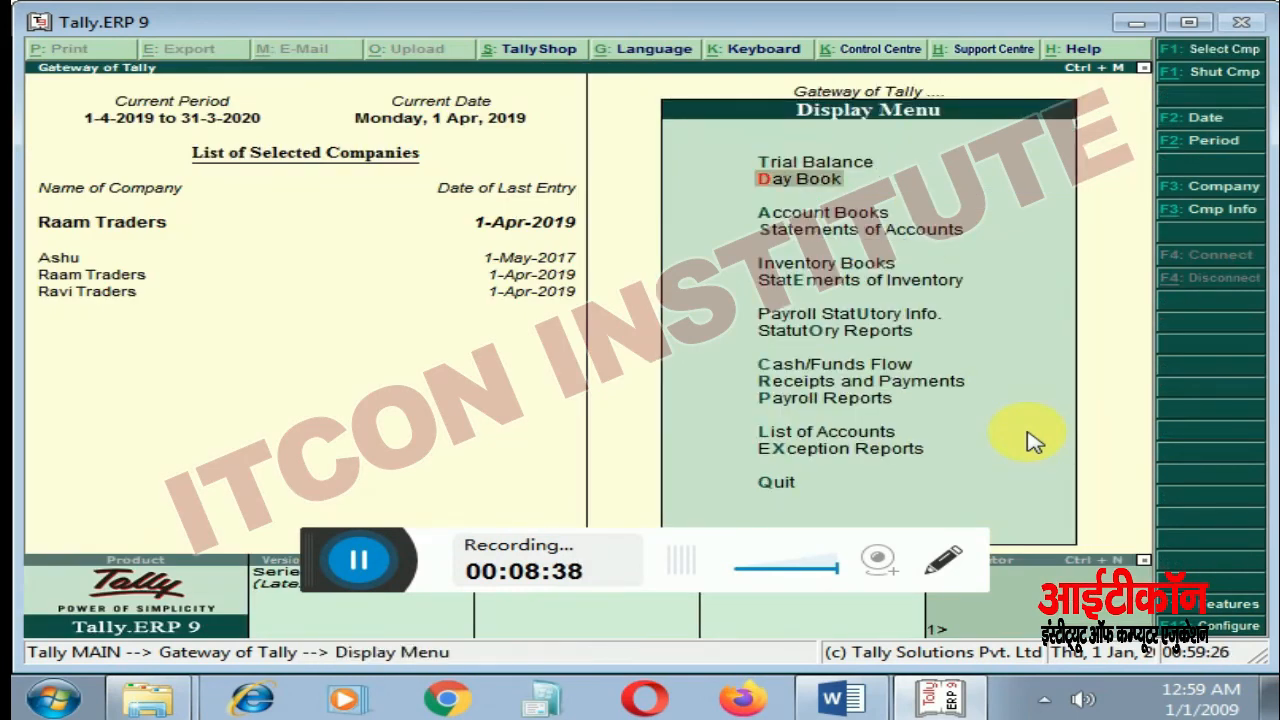
key("Return")
key("Return")
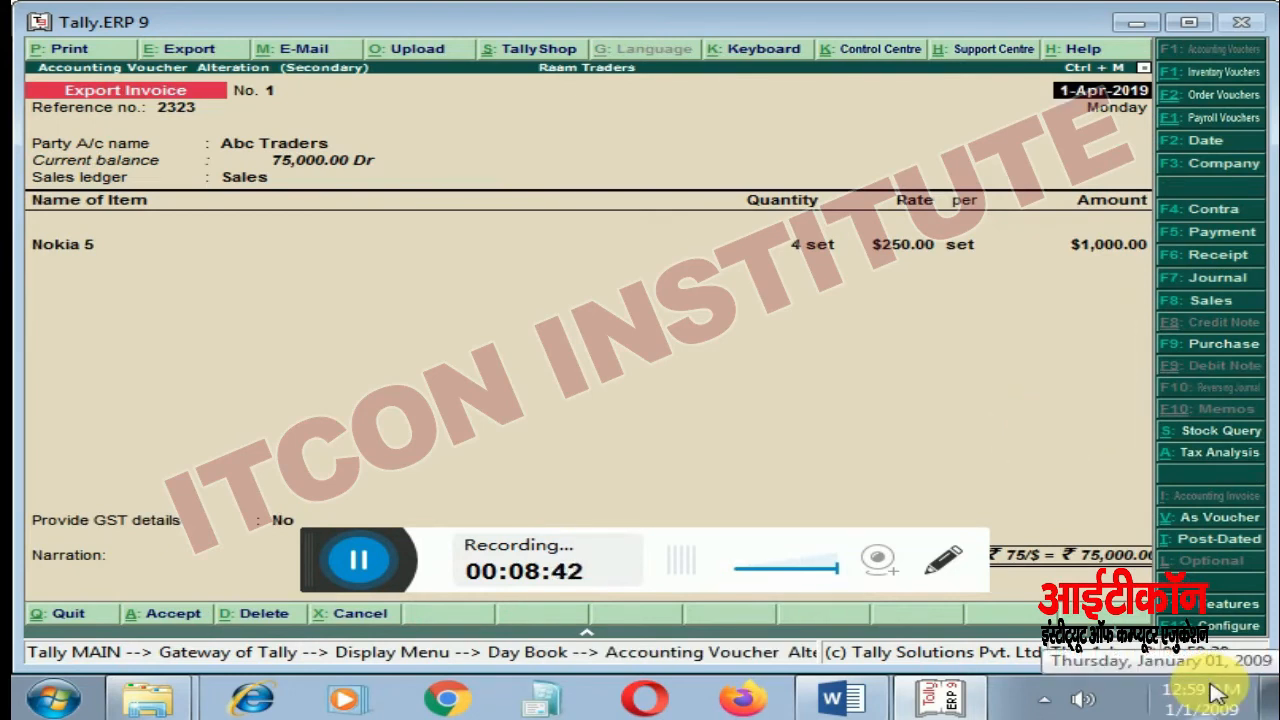
Step: Open a print preview of the Abc Traders export invoice and enlarge it for reading
key("alt+p")
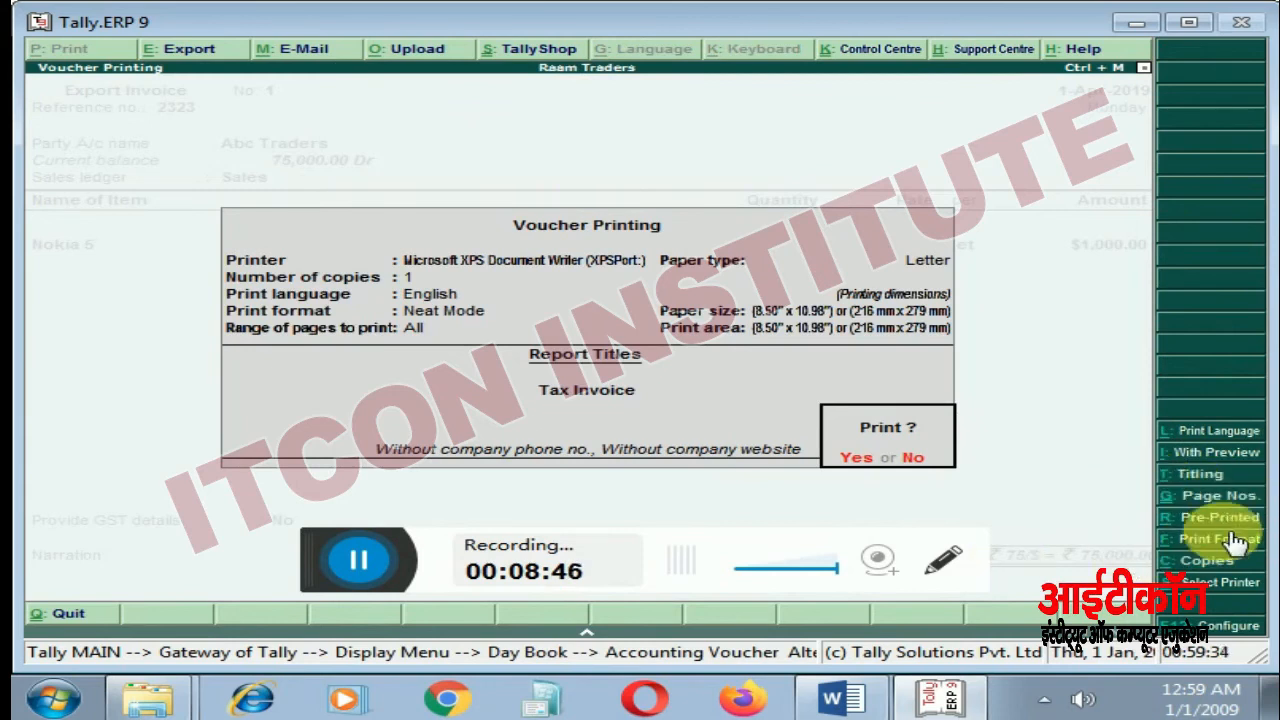
left_click(1213, 458)
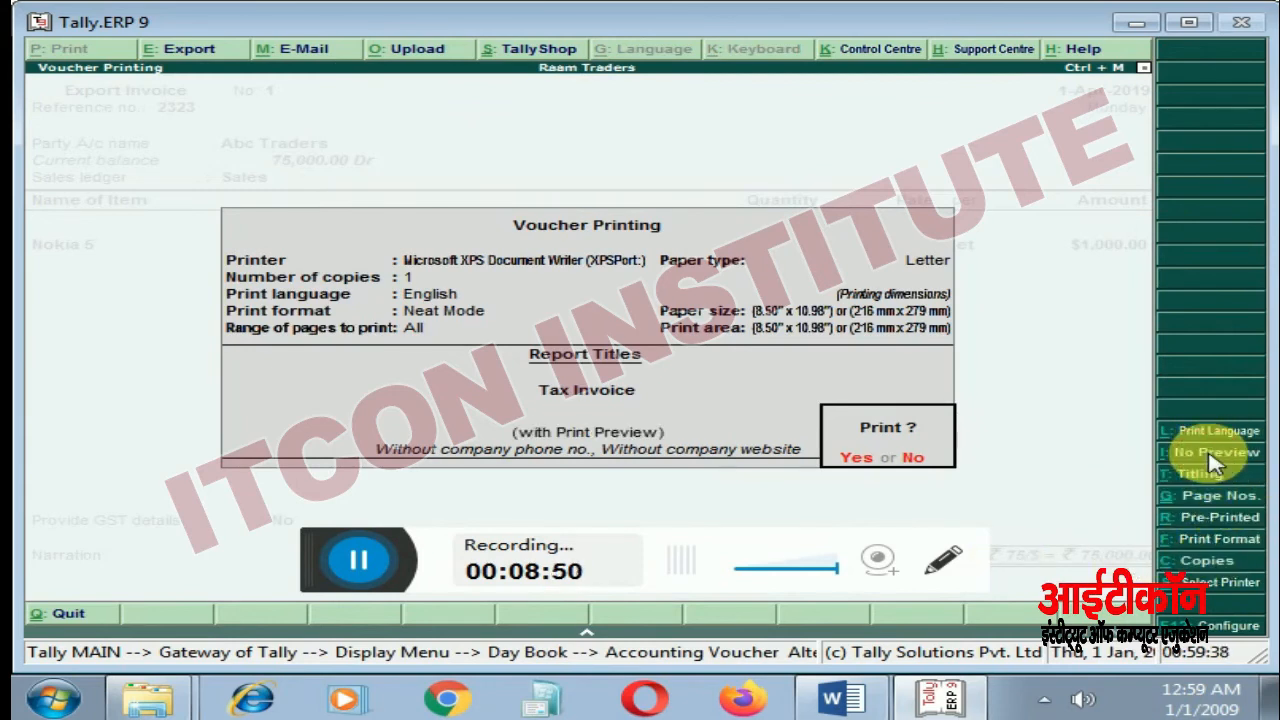
key("Return")
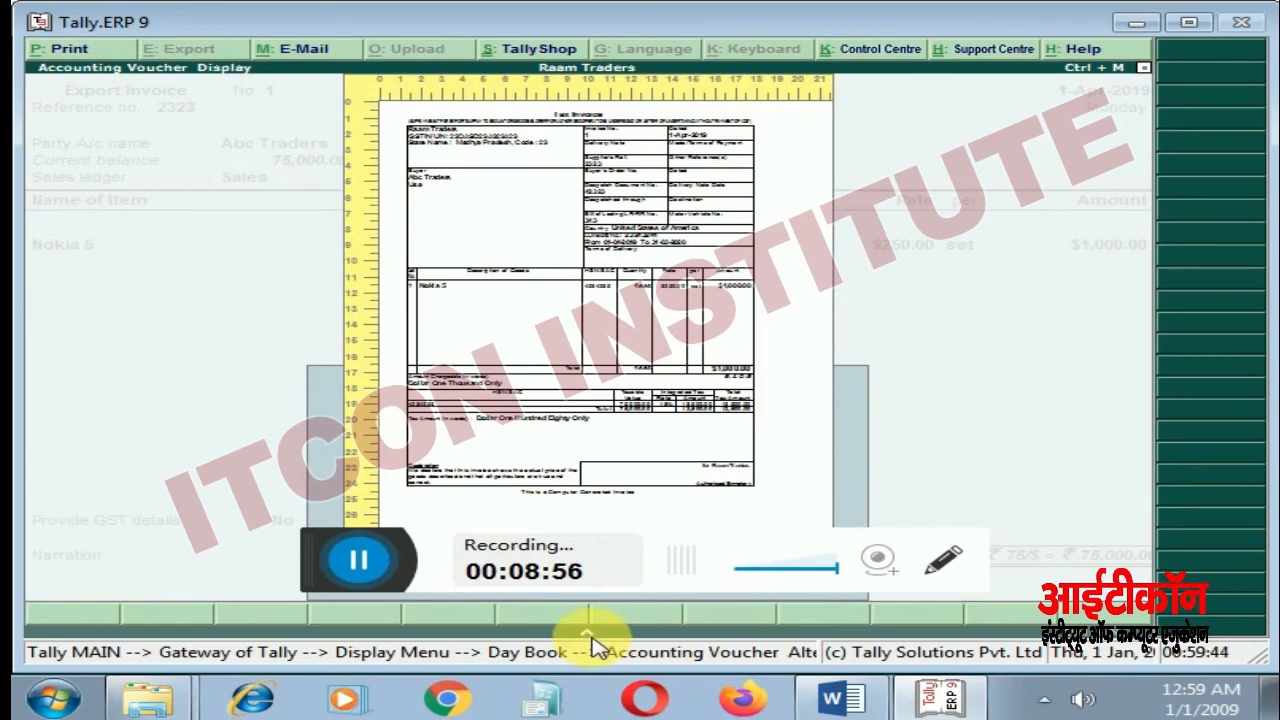
left_click(757, 490)
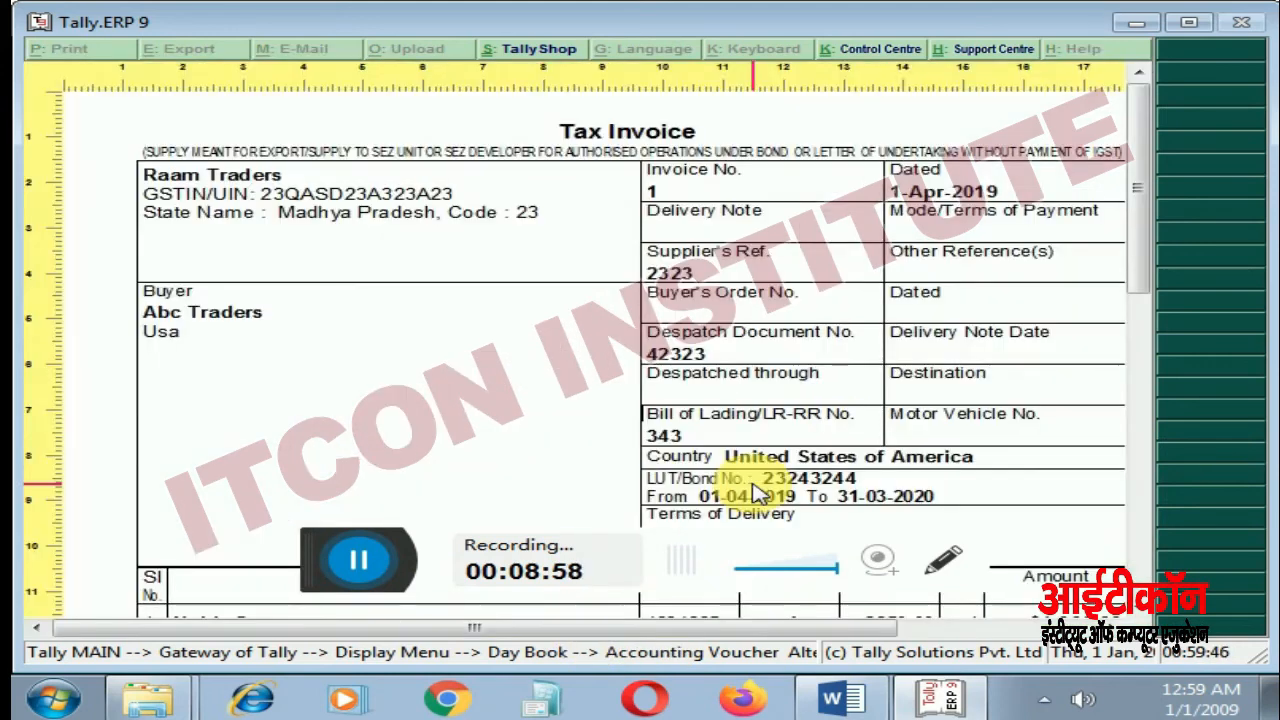
Step: Examine the previewed tax invoice from the party details down to the declaration, then close it and return to the Day Book
scroll(866, 251, "down", 4)
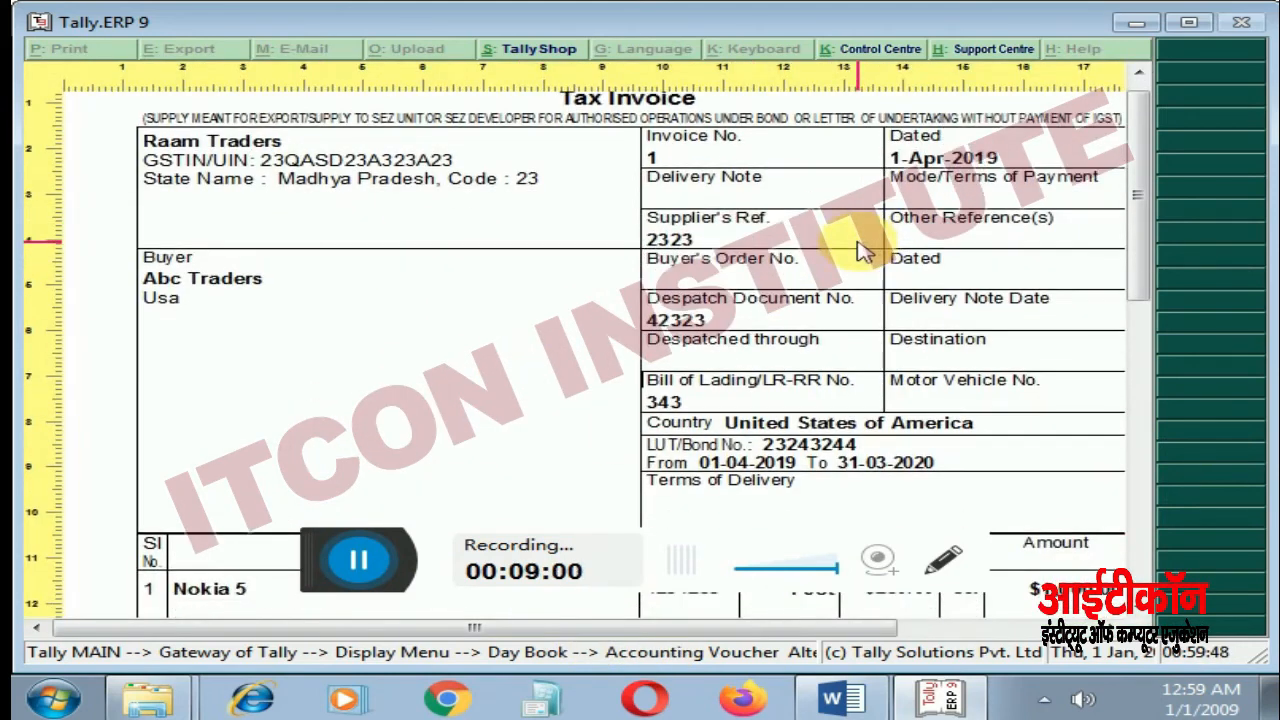
scroll(860, 250, "down", 8)
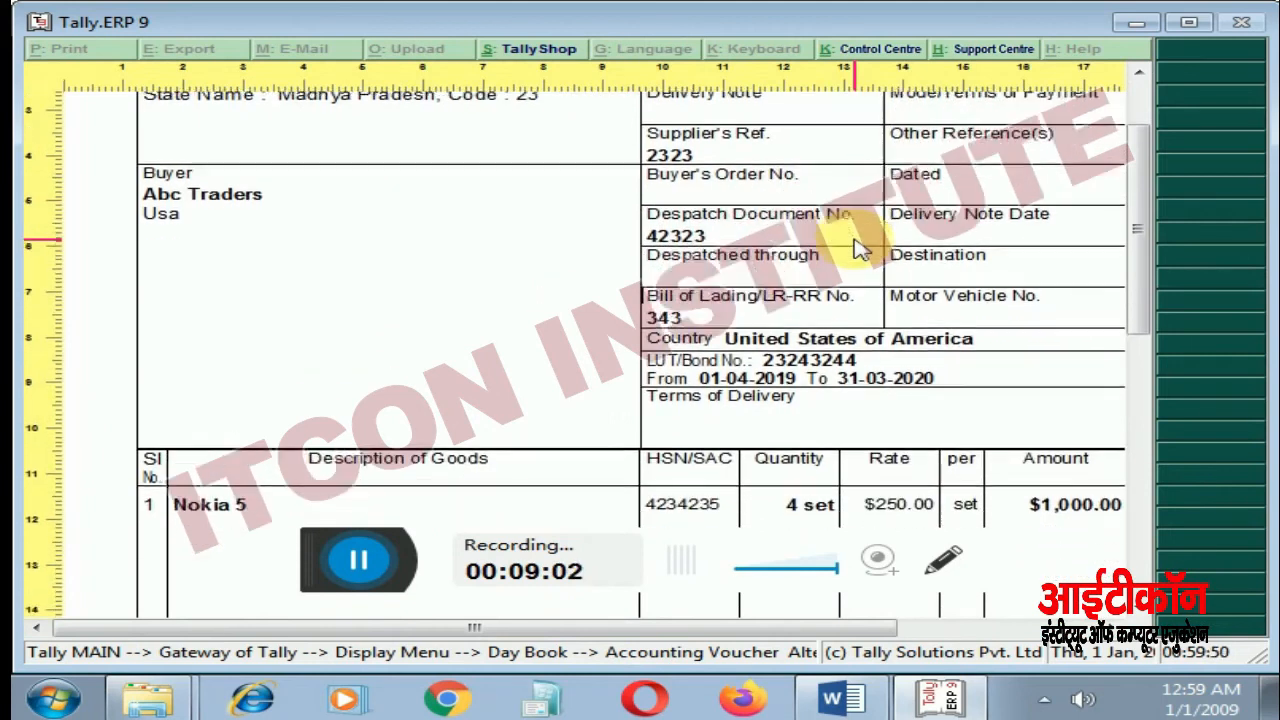
scroll(860, 248, "down", 14)
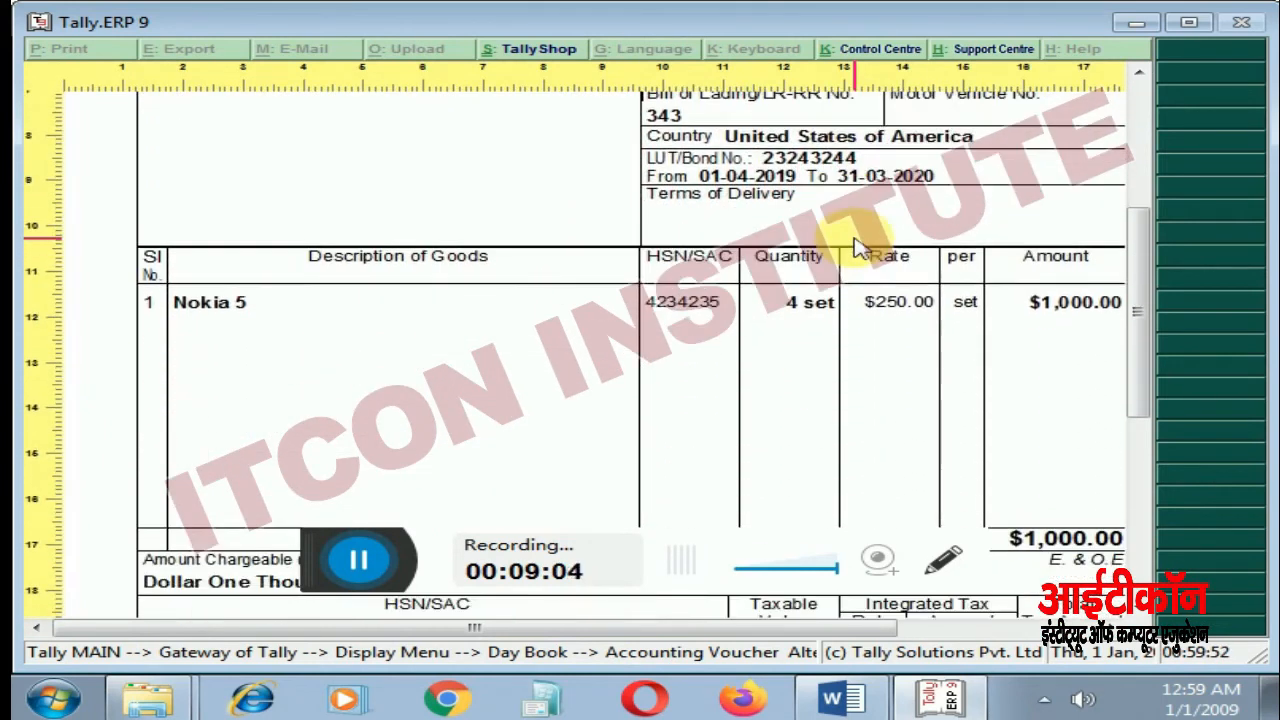
scroll(860, 248, "down", 9)
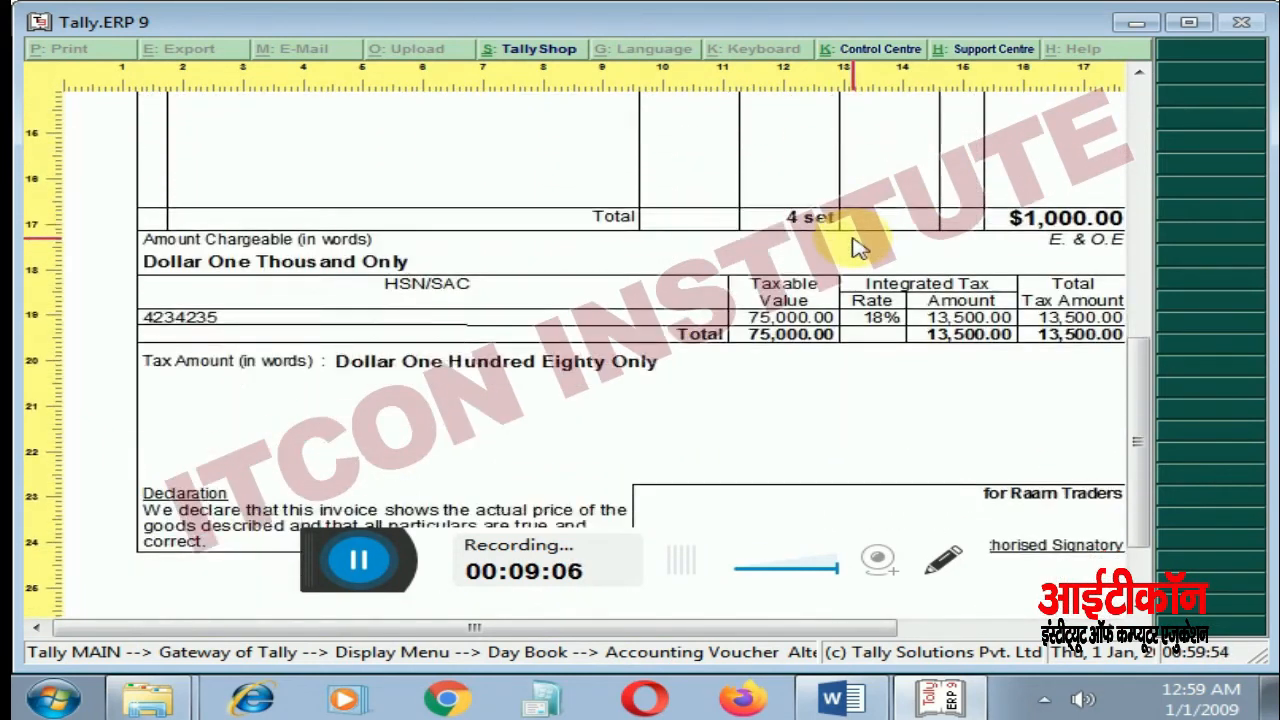
key("Escape")
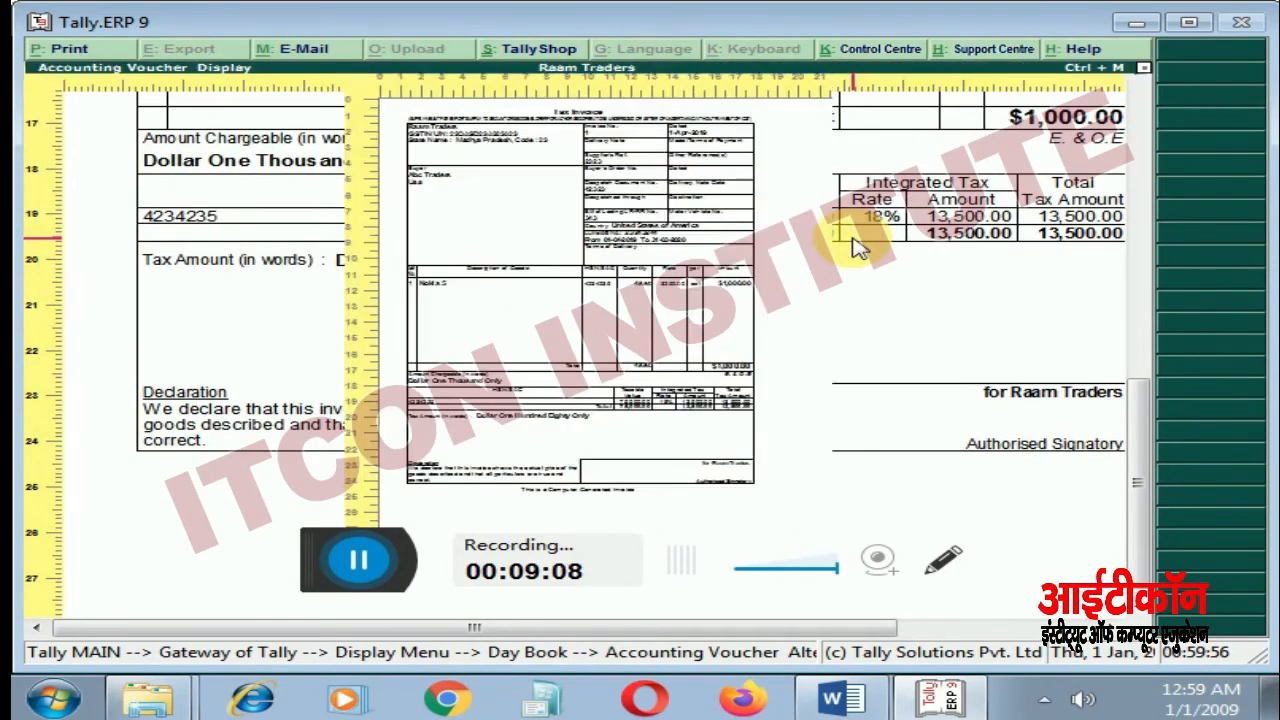
key("Escape")
key("Return")
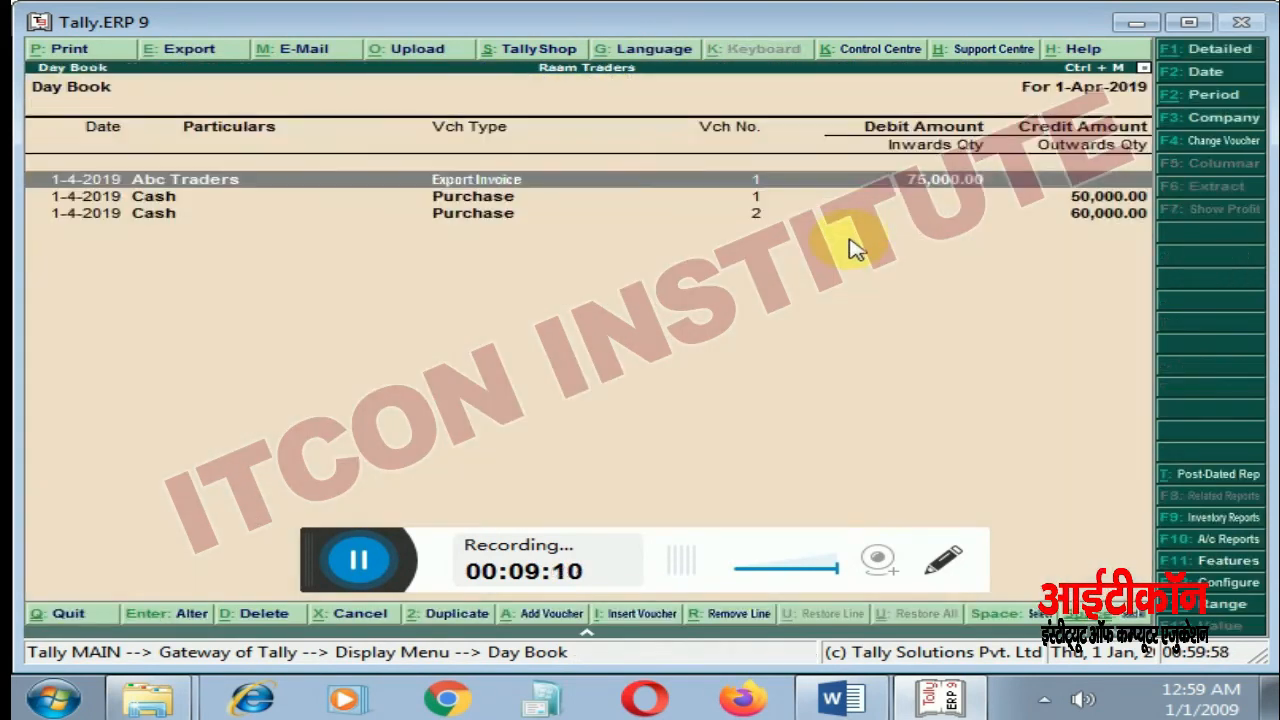
Step: Switch to Word to check the Unit-2 topic list, then go back to Tally.ERP 9 and leave the Day Book for the Gateway
left_click(845, 702)
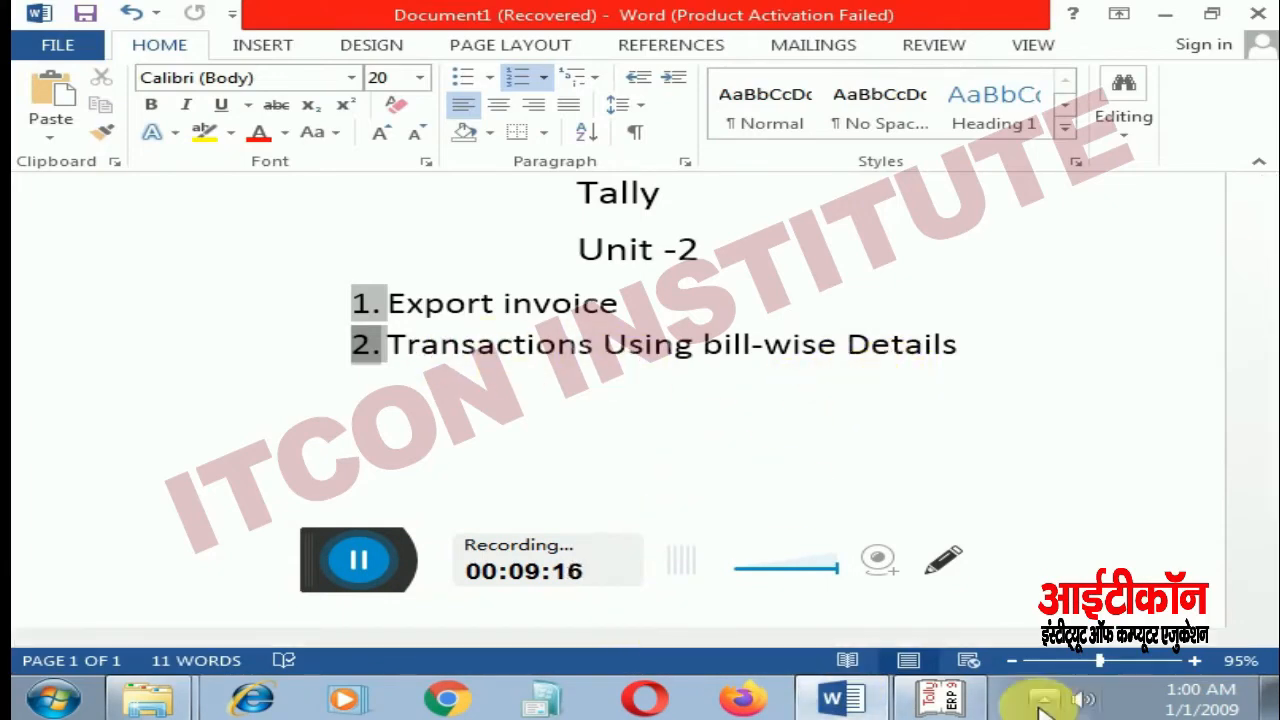
left_click(942, 697)
key("Escape")
key("Escape")
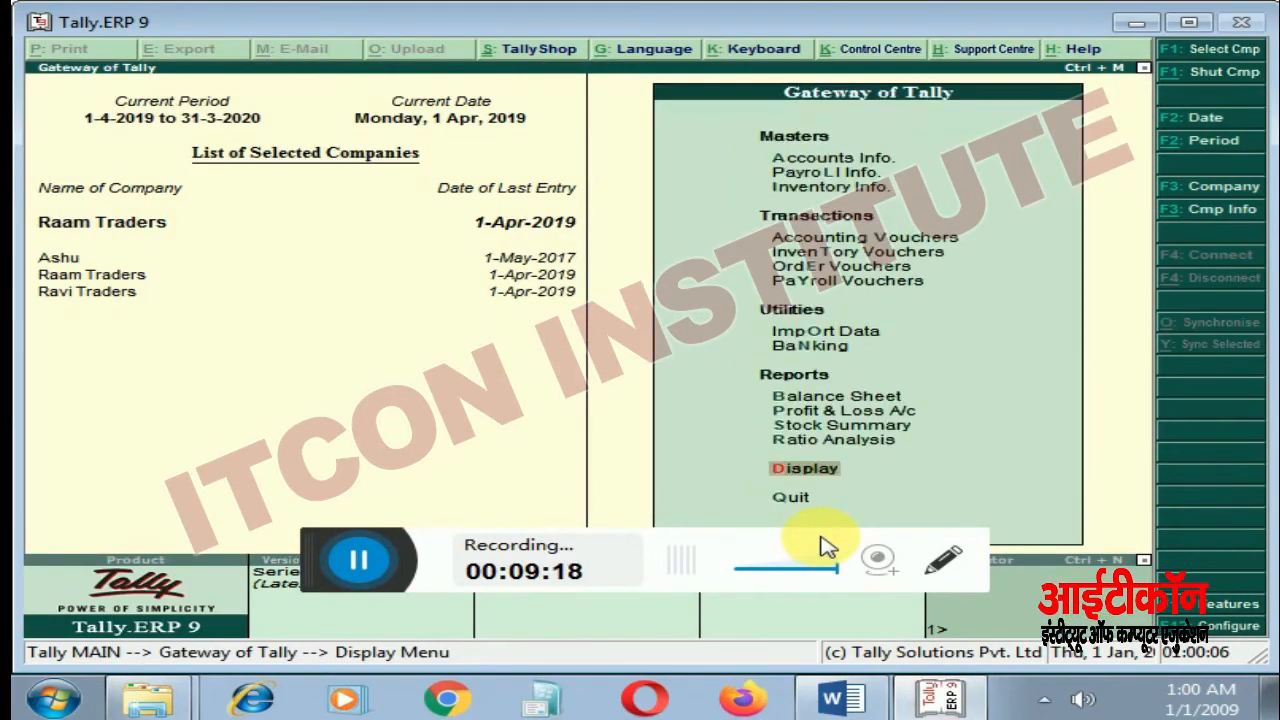
Step: Open the creation form for a single ledger in the Raam Traders company
key("Up")
key("Up")
key("Up")
key("Up")
key("Up")
key("Up")
key("Up")
key("Up")
key("Up")
key("Up")
key("Up")
key("Up")
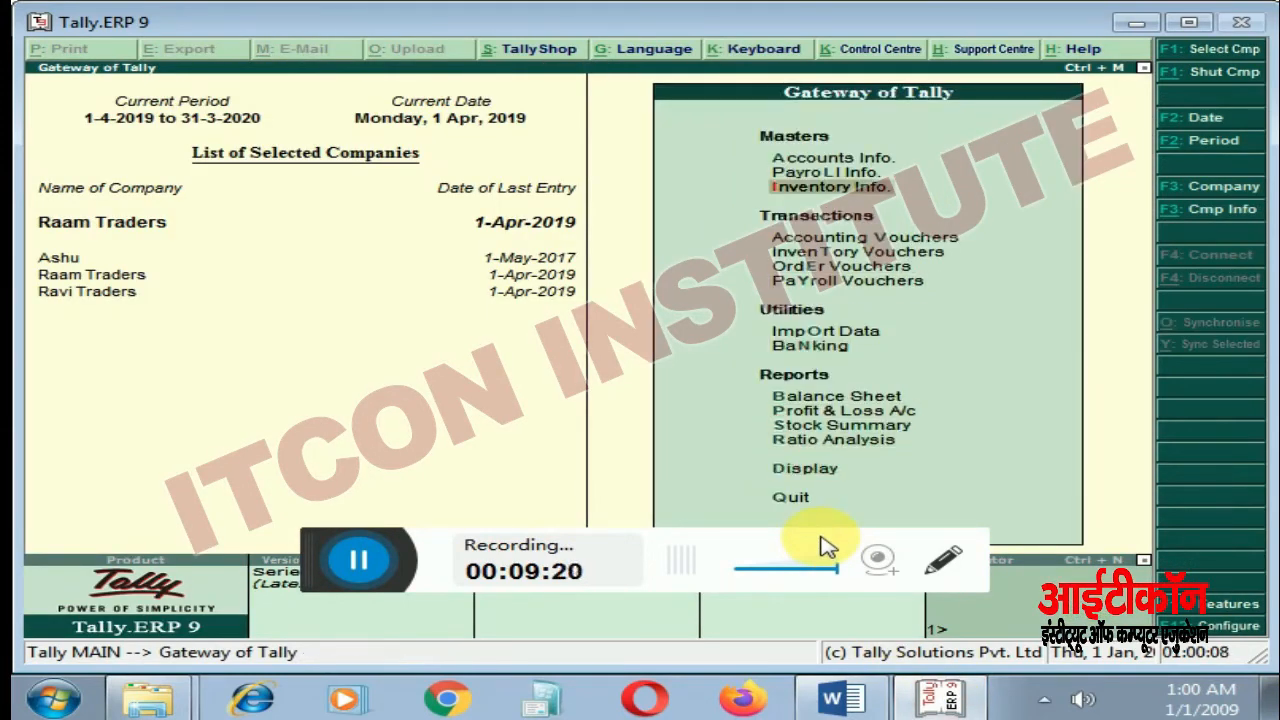
key("Up")
key("Return")
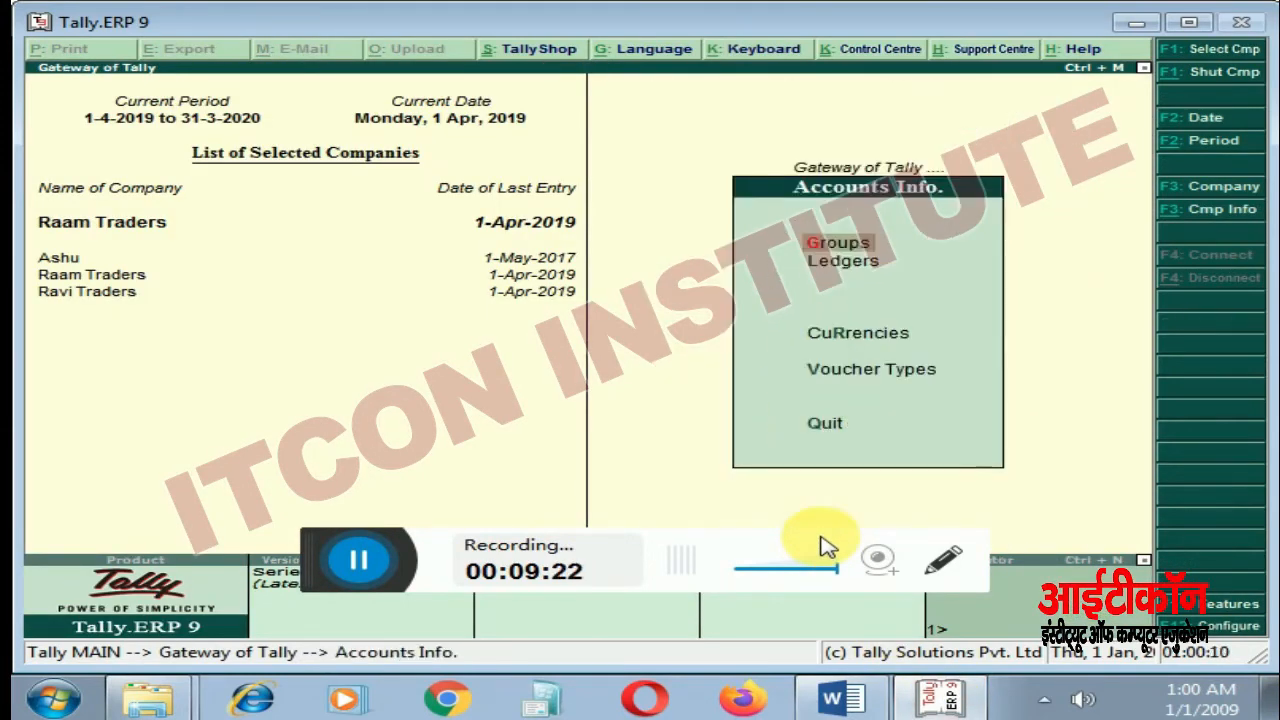
key("Down")
key("Return")
key("Return")
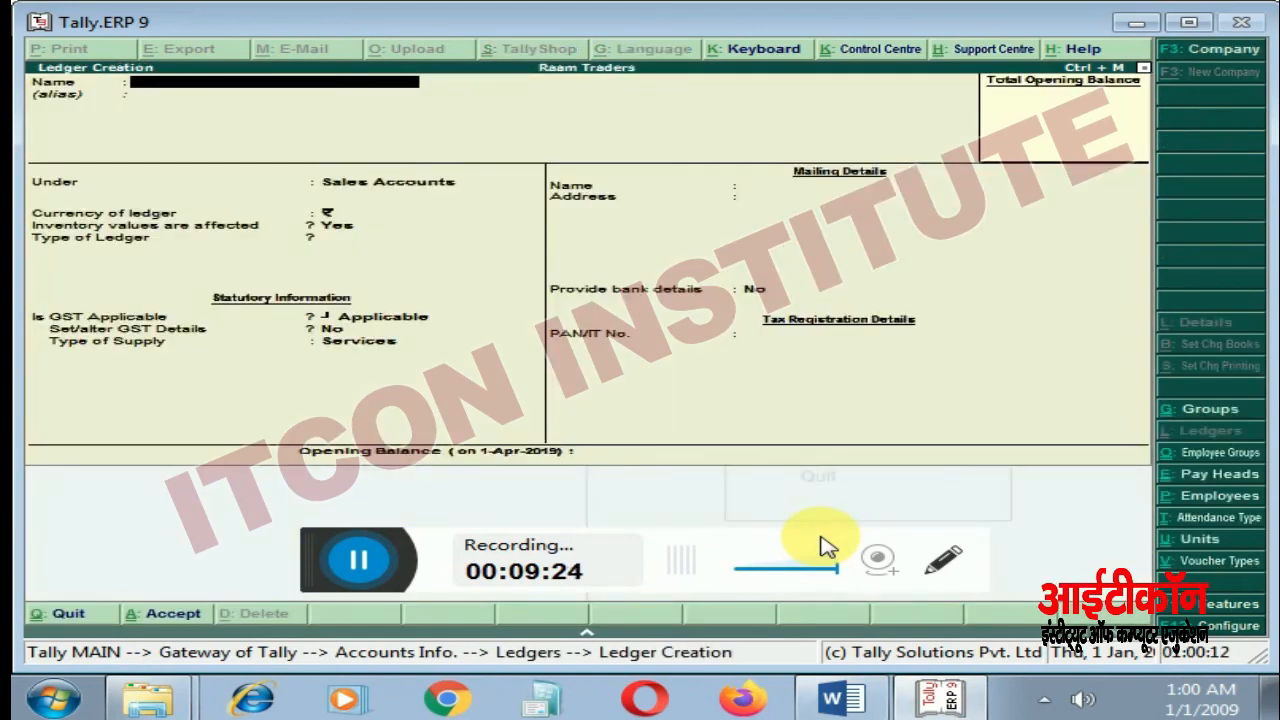
Step: Name the ledger Ravi Traders, place it under Sundry Debtors and keep the rupee as its currency
type("Ravi Trade")
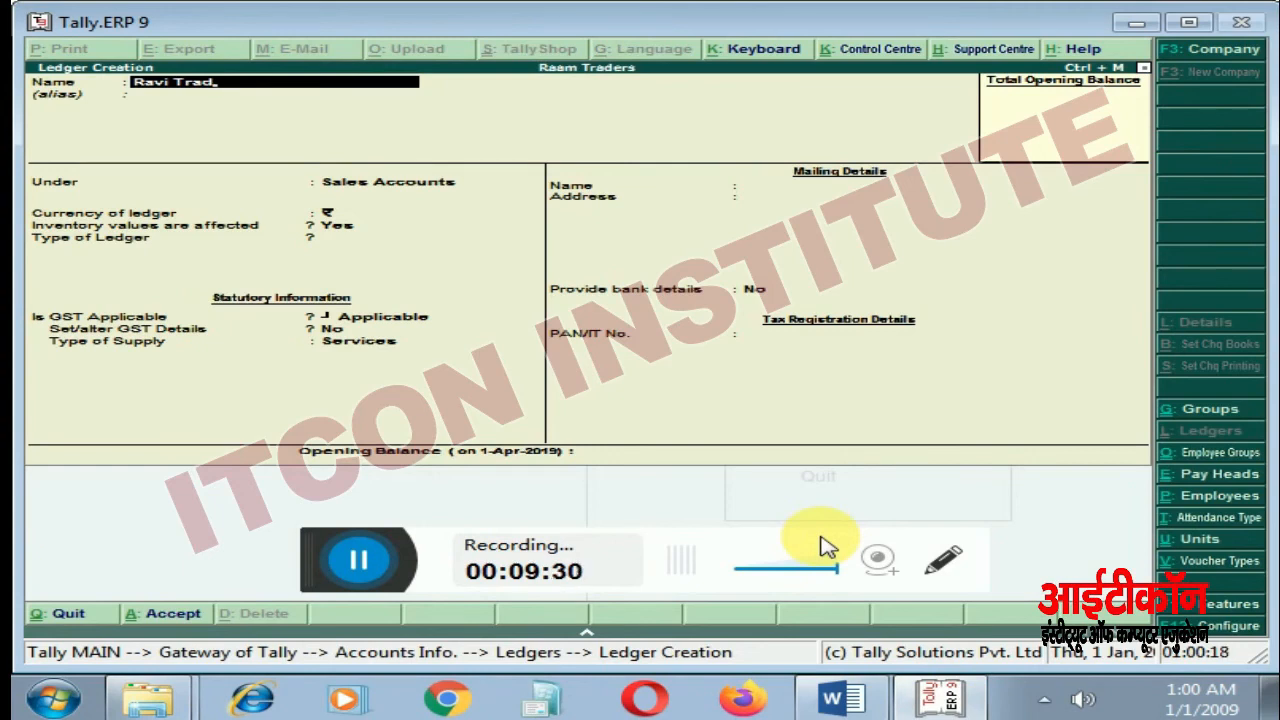
type("rs")
key("Return")
type("s")
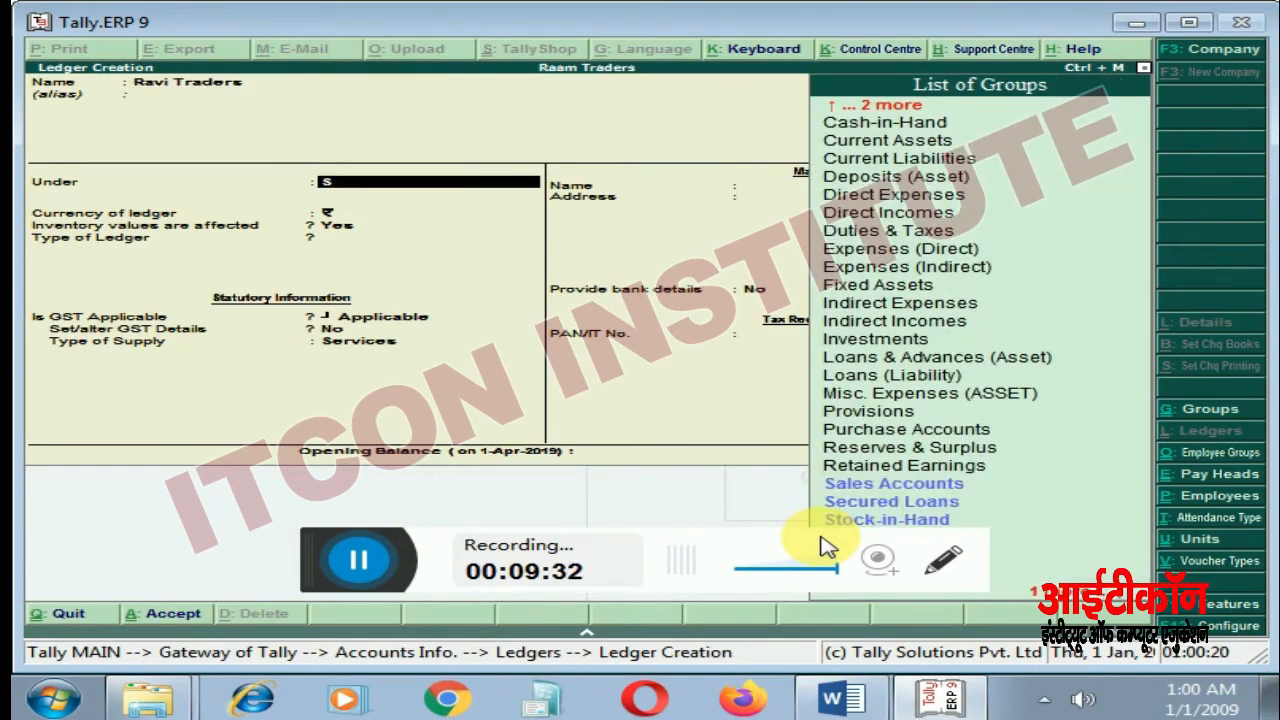
key("Down")
key("Down")
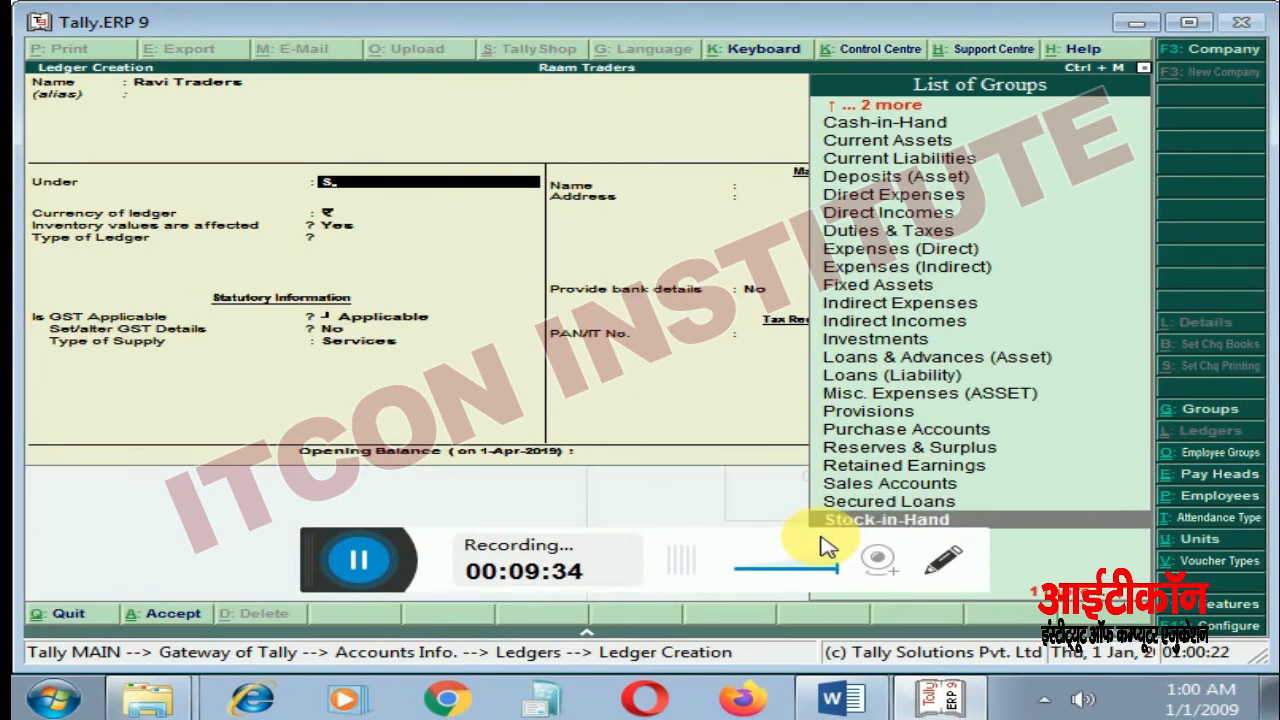
key("Down")
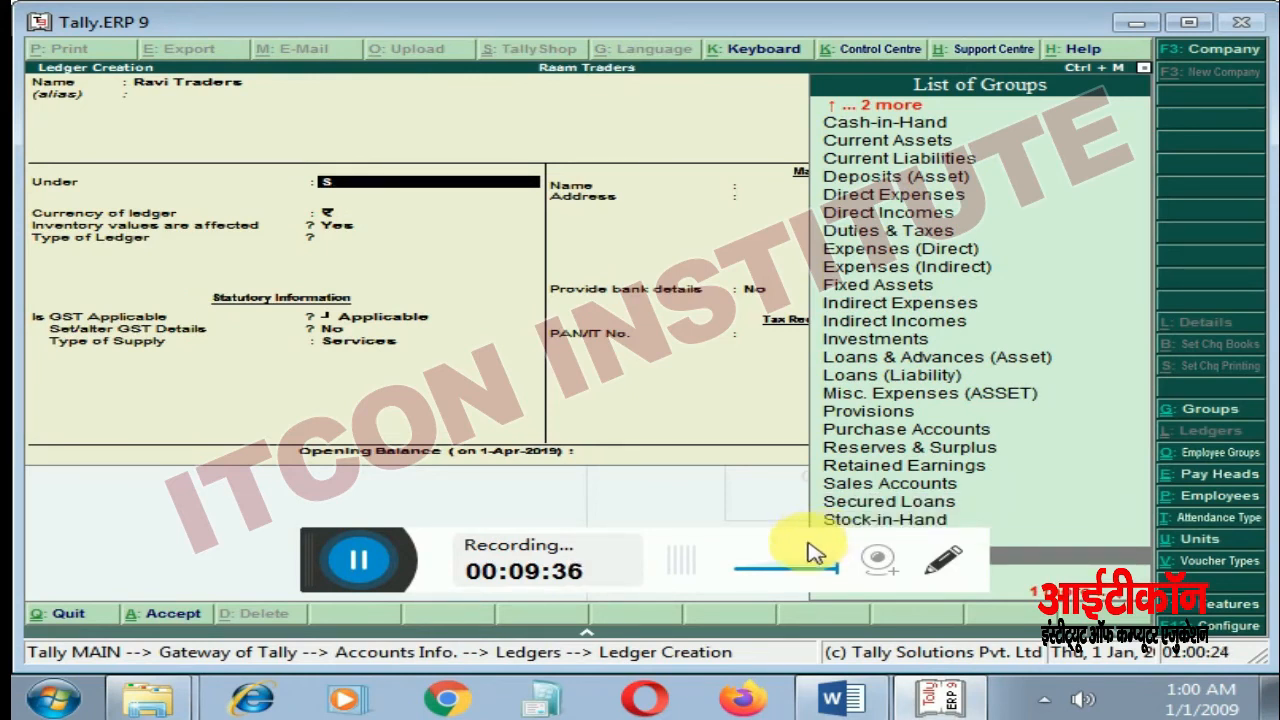
key("Down")
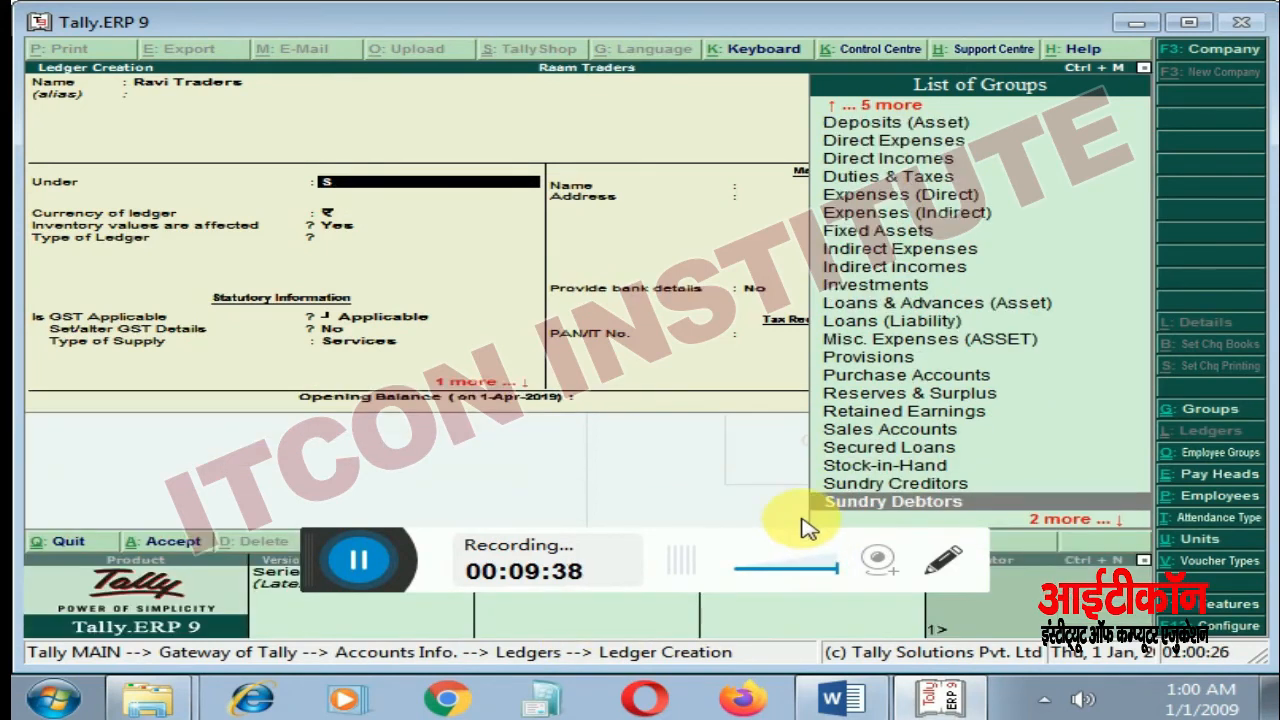
key("Return")
key("Return")
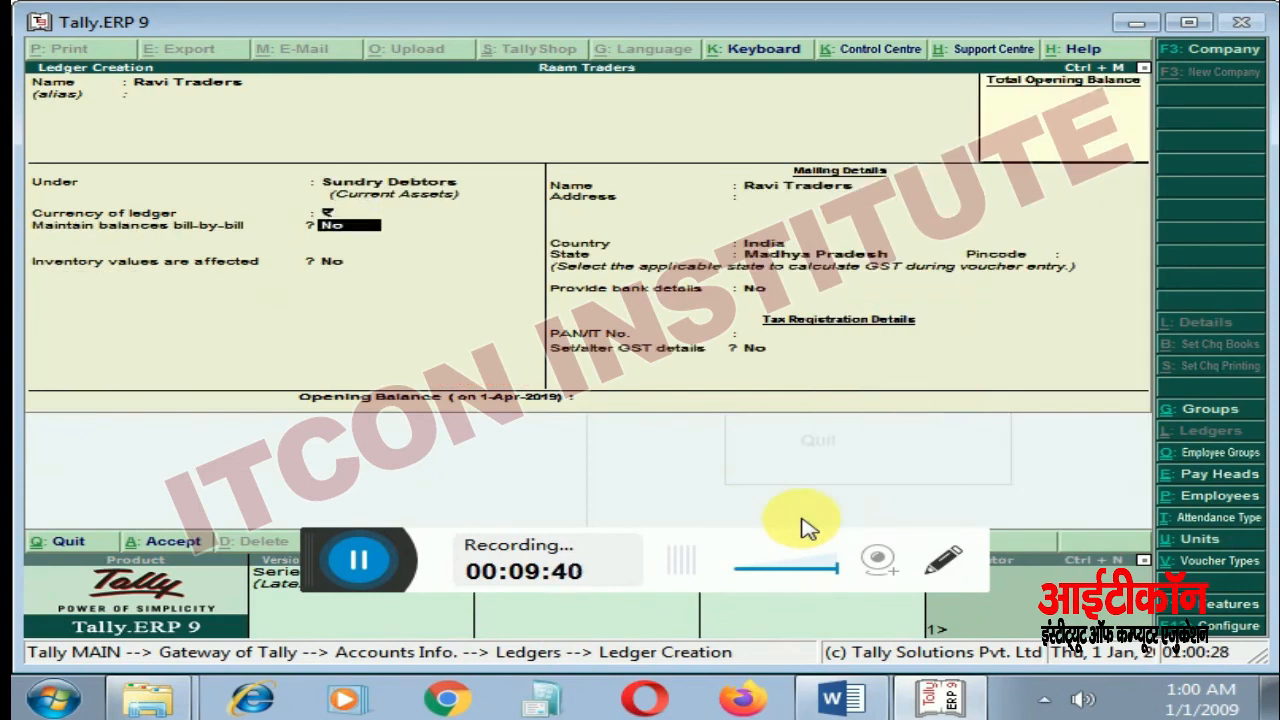
Step: Maintain the Ravi Traders ledger's balances bill-by-bill, leave its other details at their defaults, save it and return to the Gateway
key("Return")
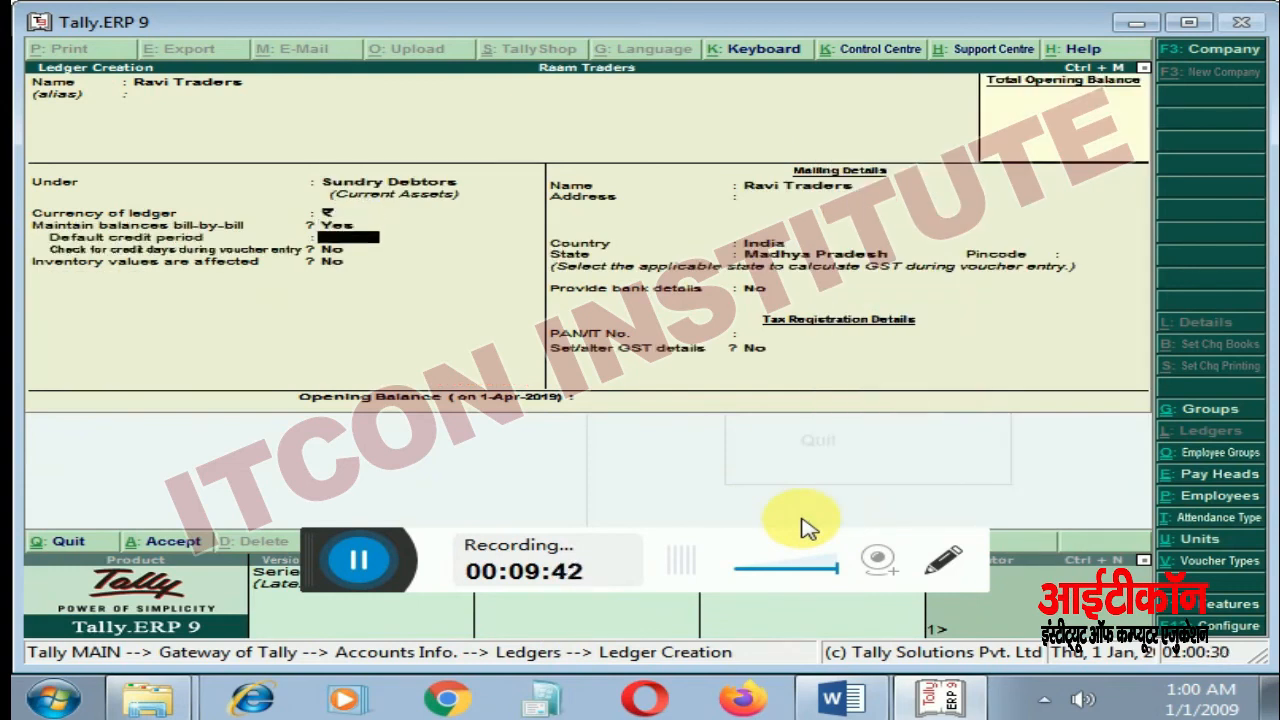
key("Return")
key("Return")
key("Return")
key("Return")
key("Return")
key("Return")
key("Return")
key("Return")
key("Return")
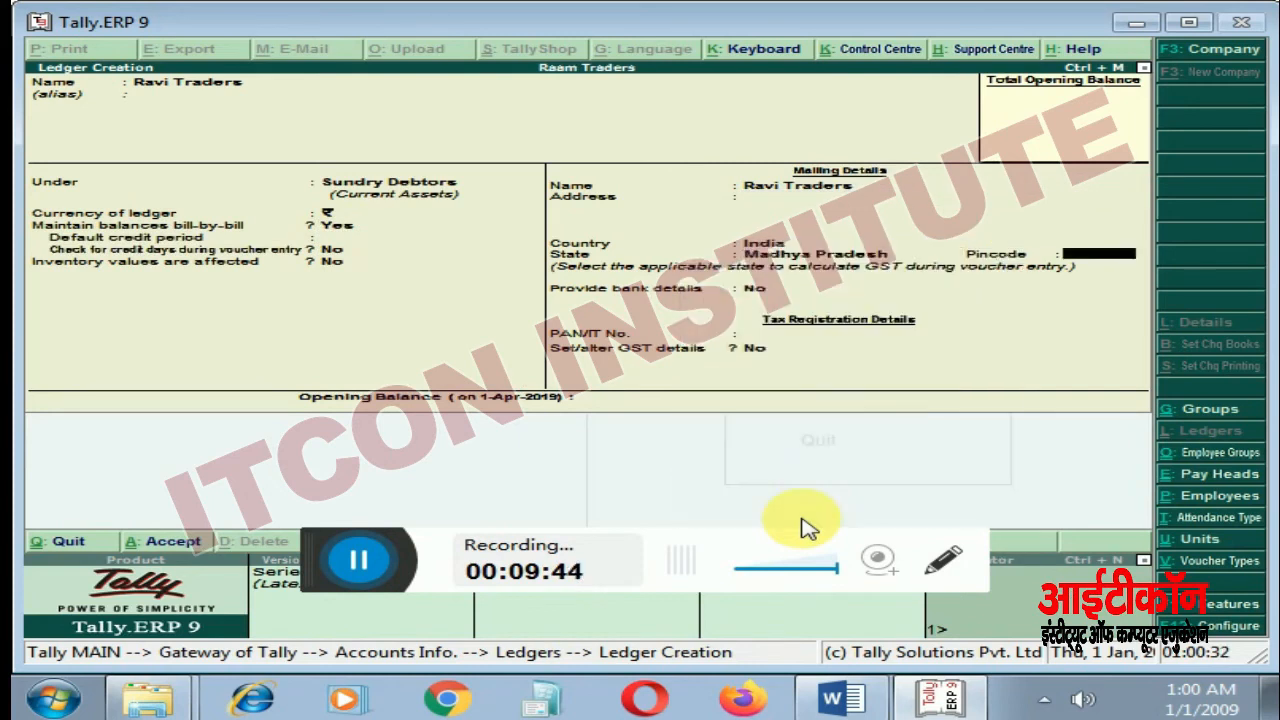
key("Return")
key("Return")
key("Return")
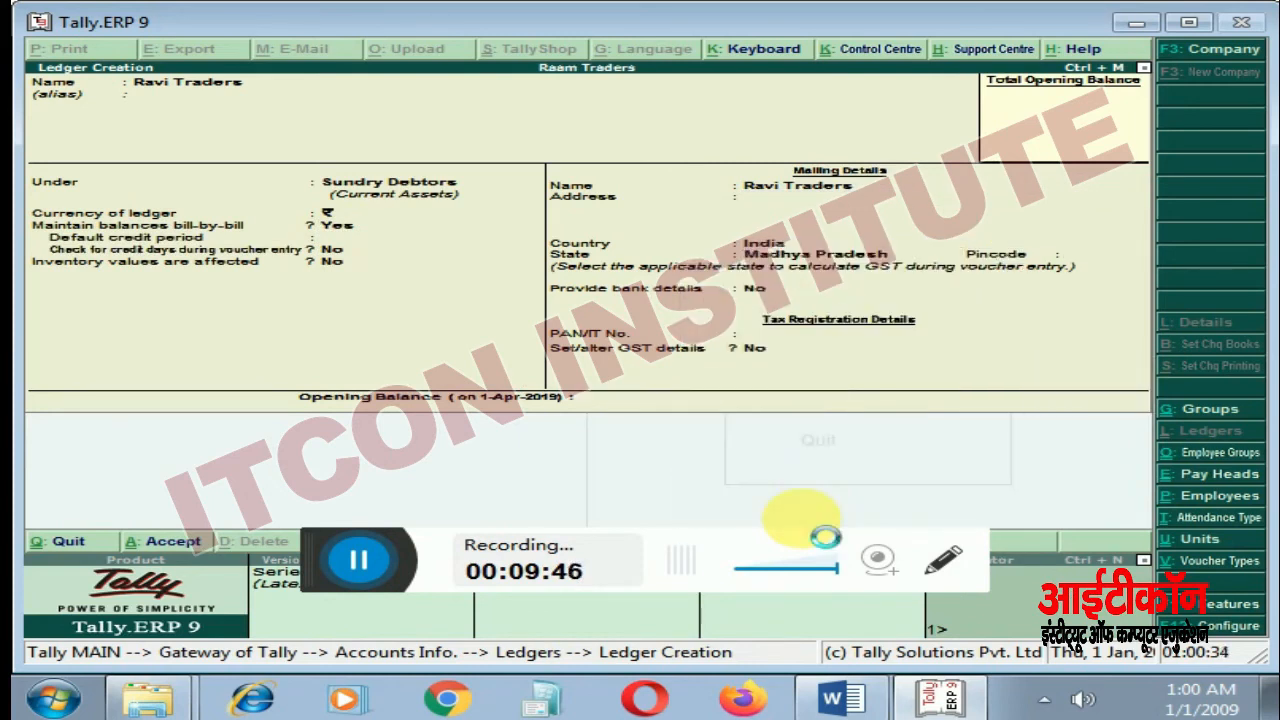
key("Escape")
key("Return")
key("Escape")
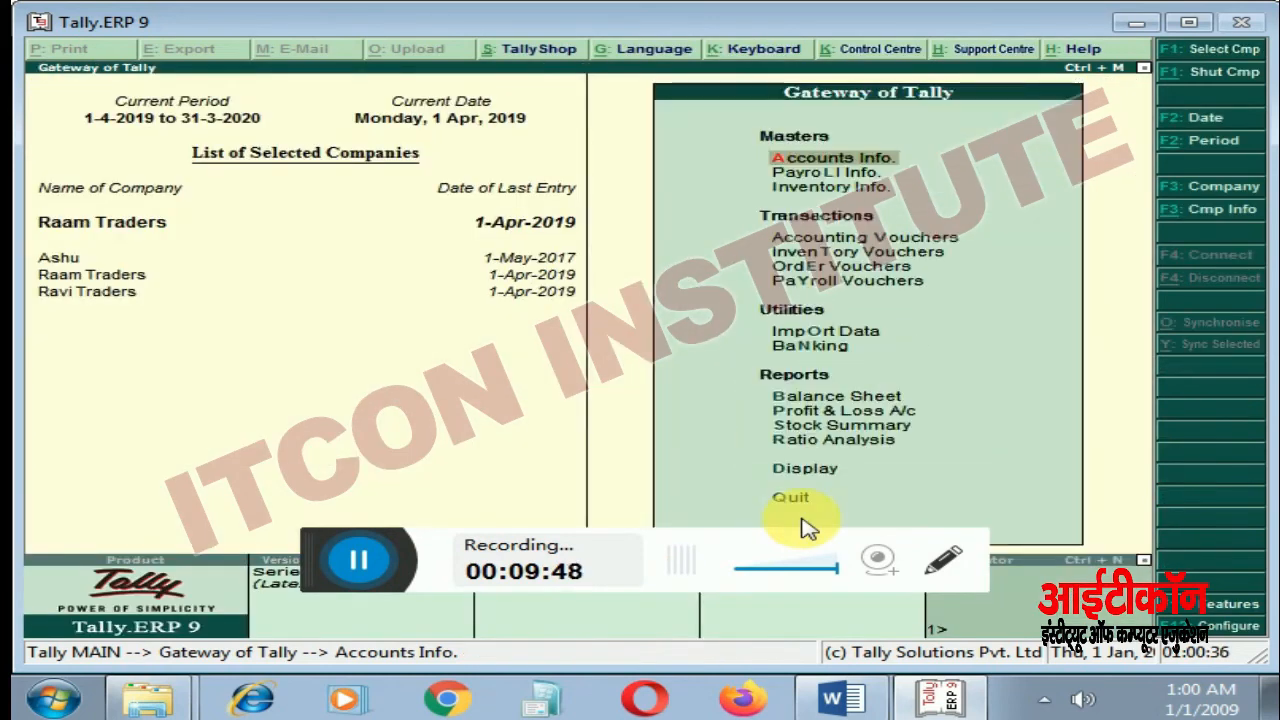
Step: Open accounting voucher entry and change the voucher type to Sales
key("Down")
key("Down")
key("Down")
key("Return")
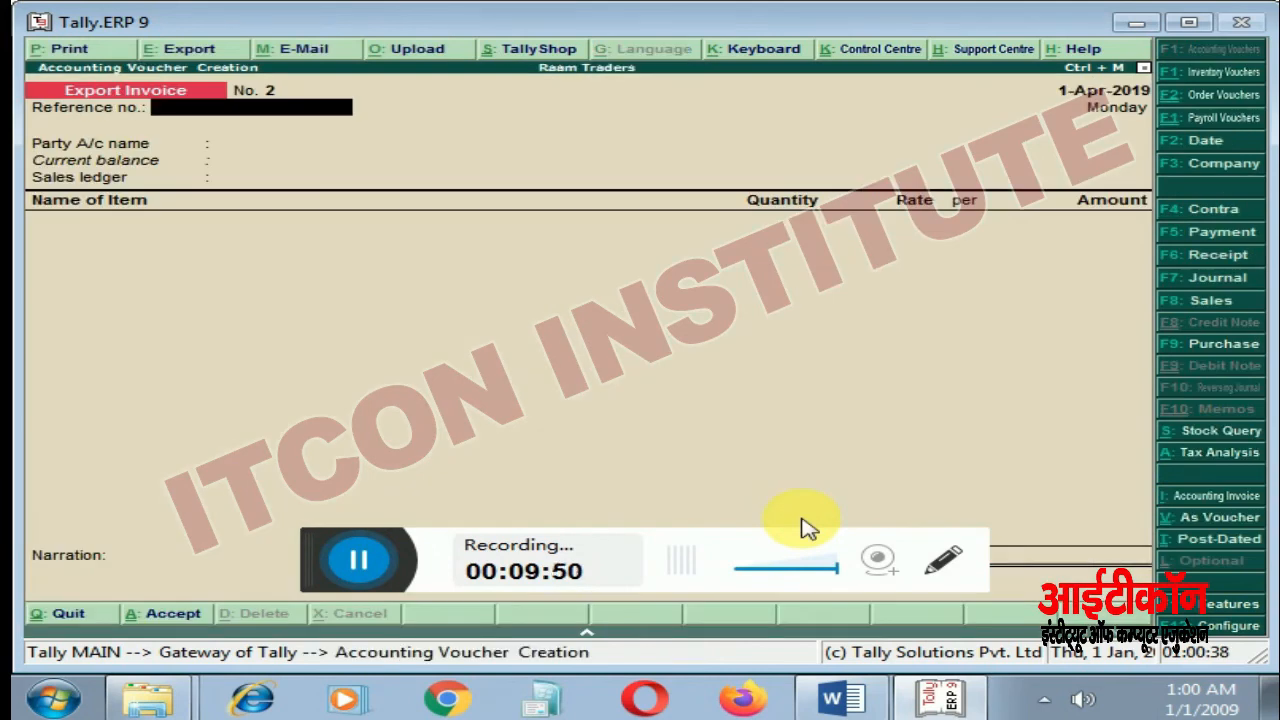
key("F8")
key("Down")
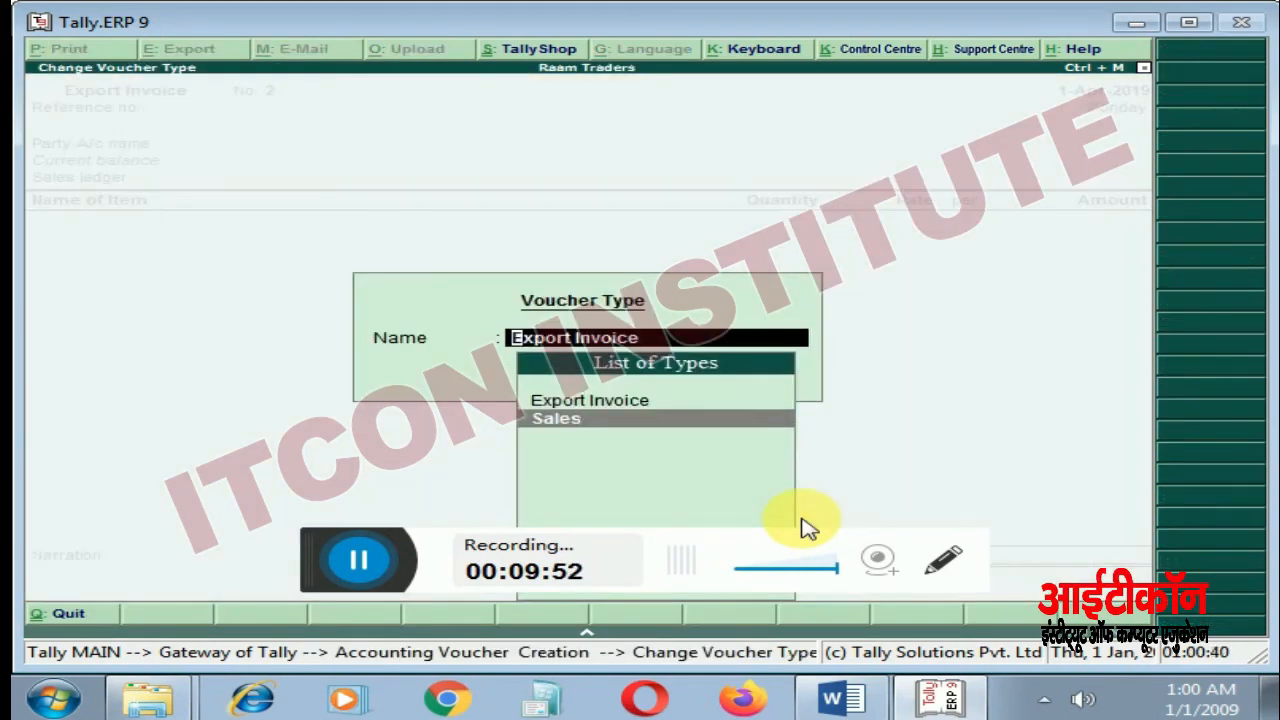
key("Return")
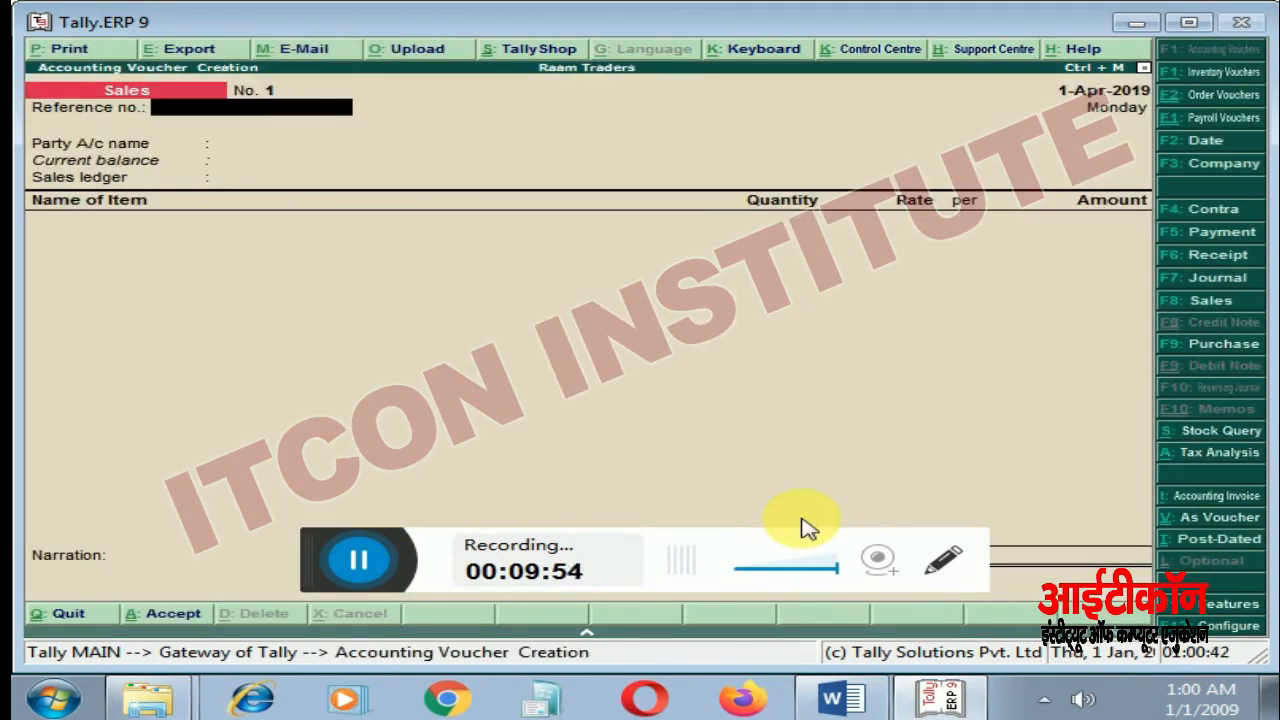
Step: Enter reference number 232 on the sales voucher and select Ravi Traders as the party account
type("232")
key("Return")
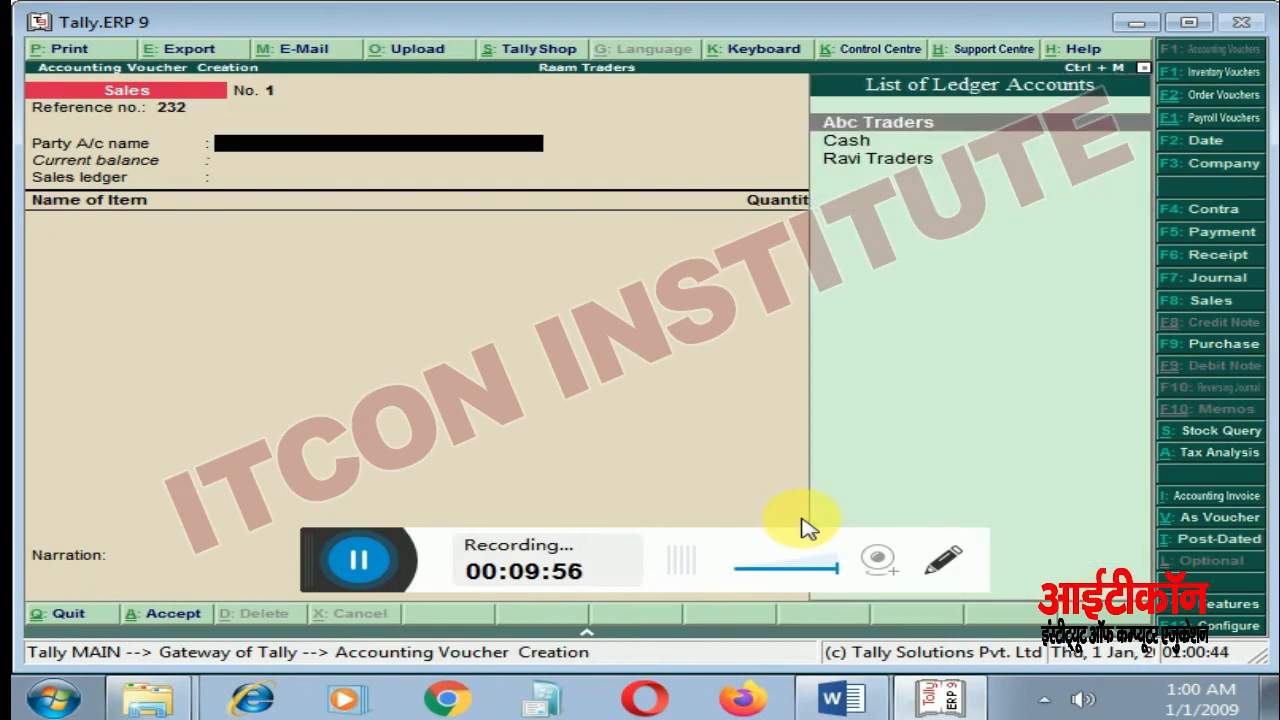
key("Down")
key("Down")
key("Return")
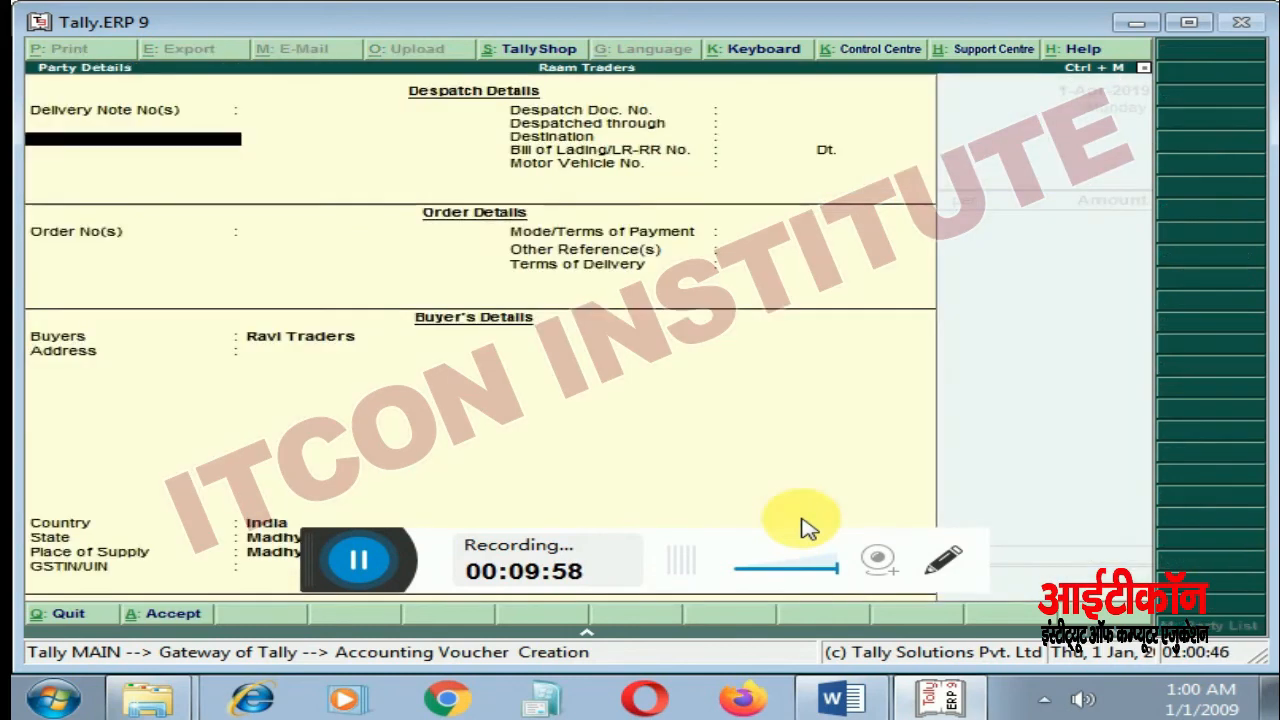
Step: Accept the despatch, order and buyer's details for Ravi Traders without additions and use Sales as the sales ledger
key("Return")
key("Return")
key("Return")
key("Return")
key("Return")
key("Return")
key("Return")
key("Return")
key("Return")
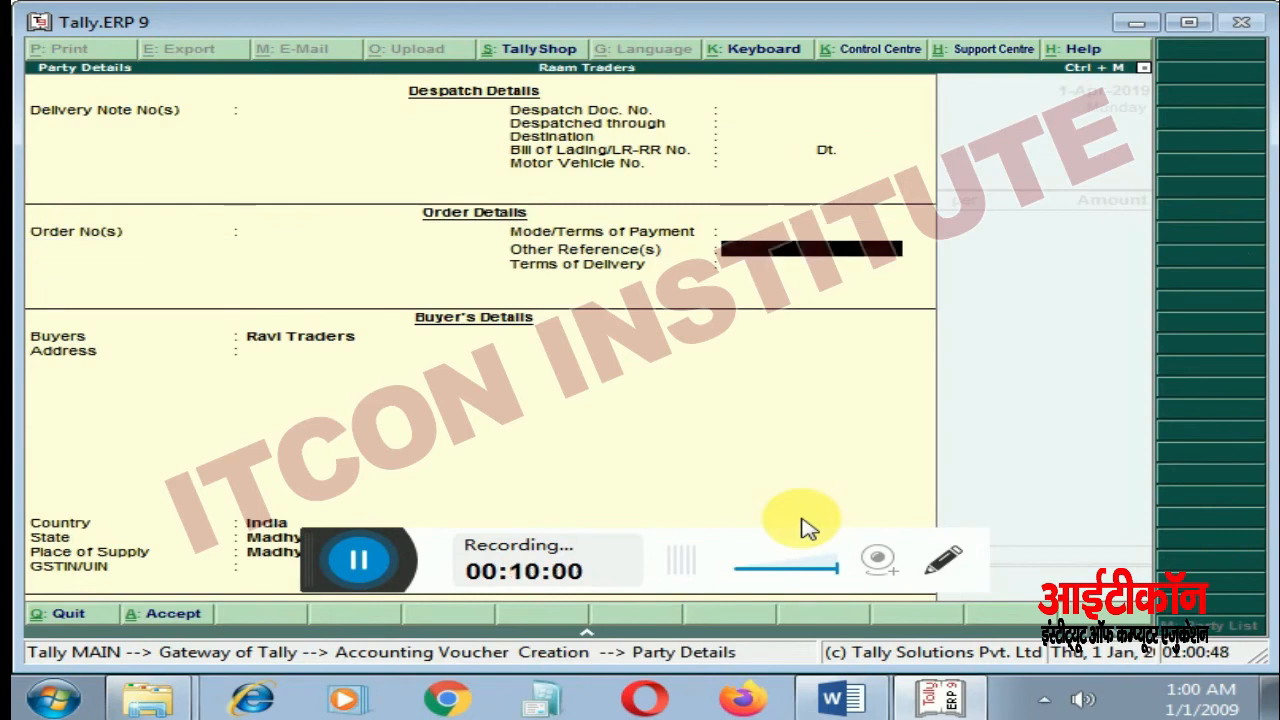
key("Return")
key("Return")
key("Return")
key("Return")
key("Return")
key("Return")
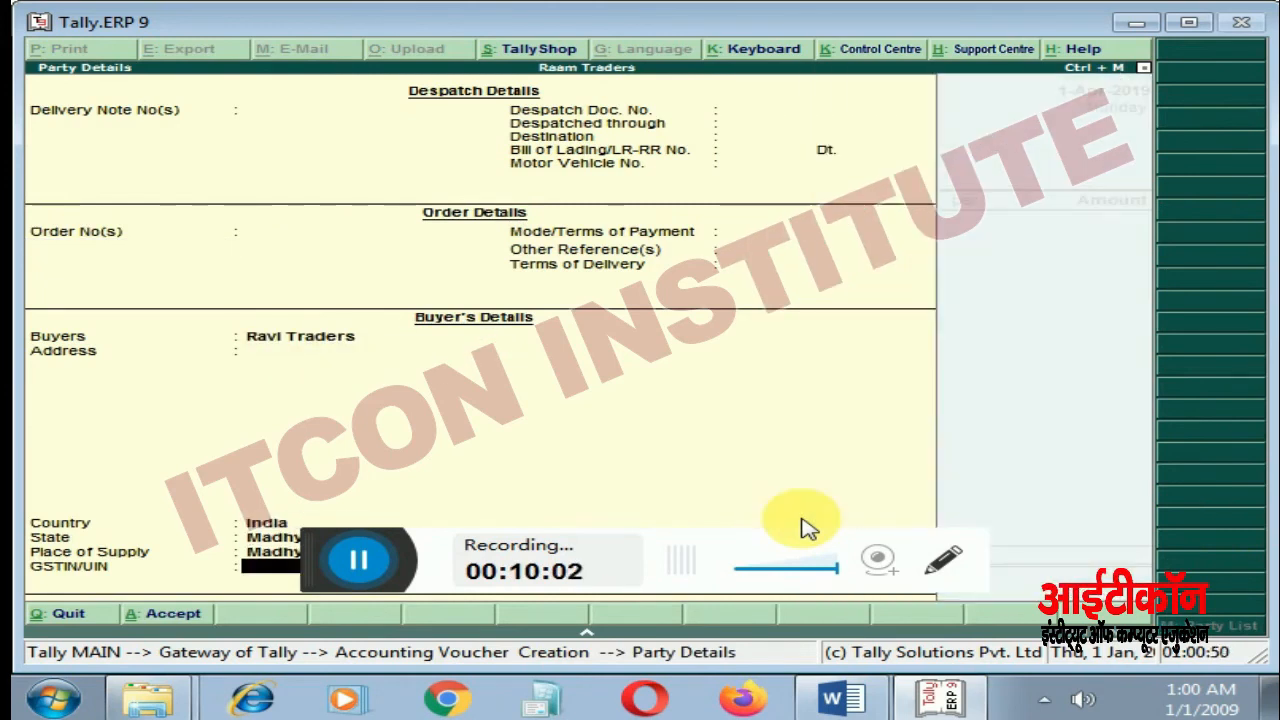
key("Return")
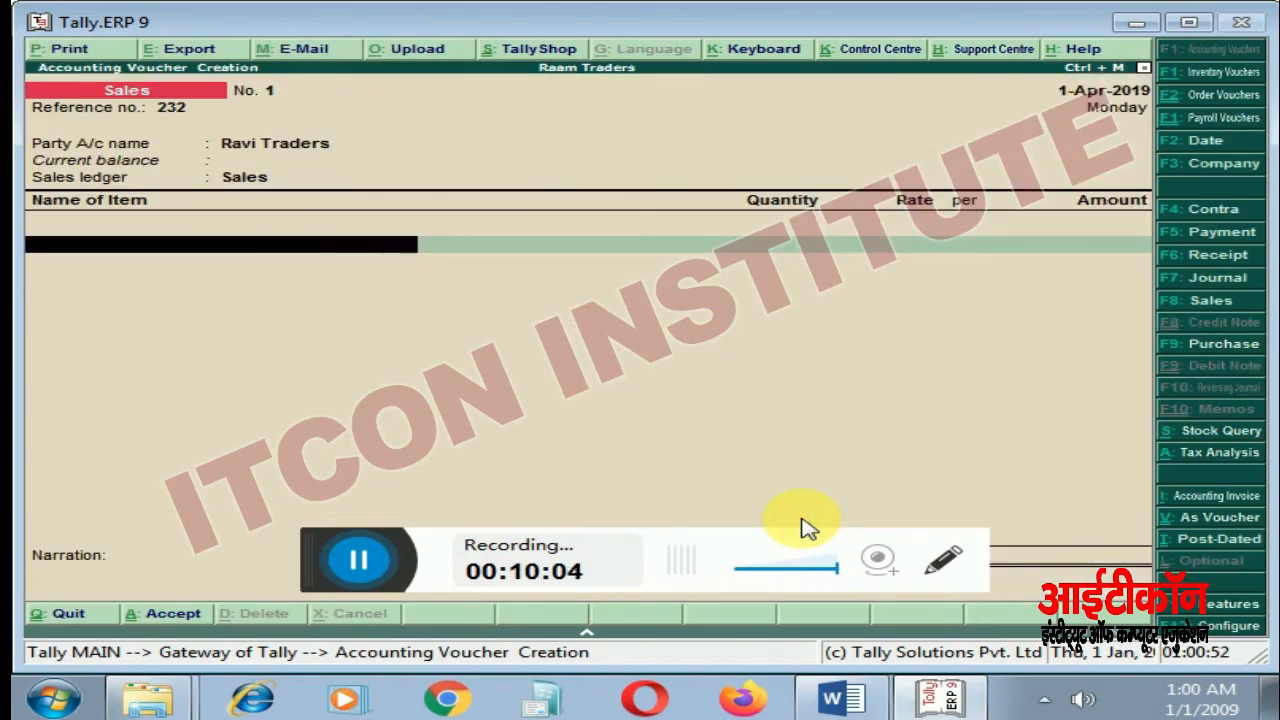
Step: Add 4 sets of Realme 5 at a rate of 15,000 from the Main Location to the sales voucher
key("Down")
key("Down")
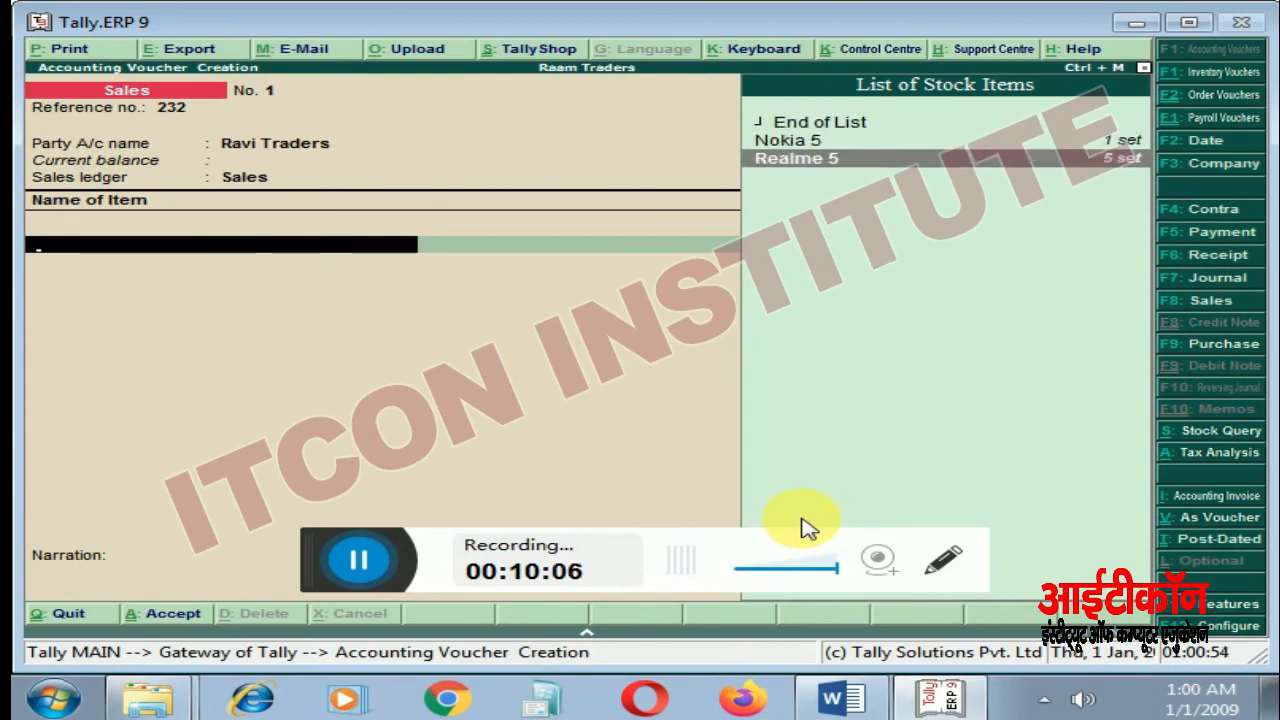
key("Return")
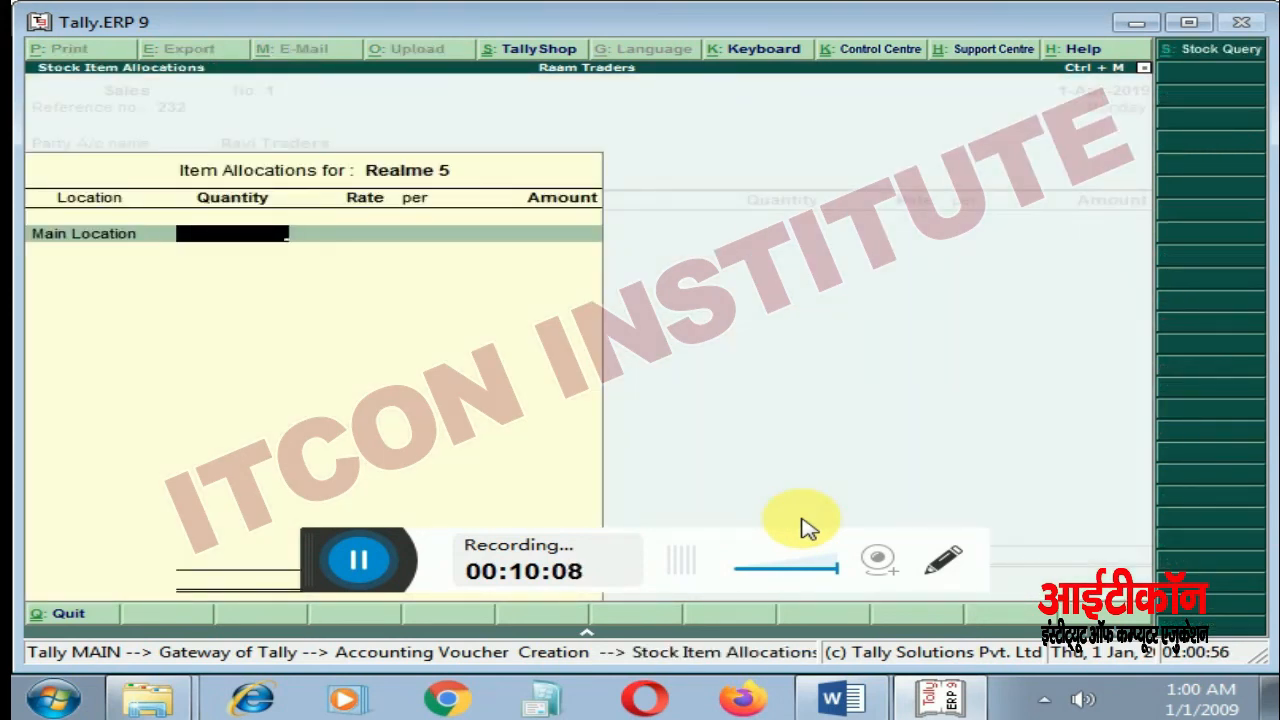
type("4")
key("Return")
type("15000")
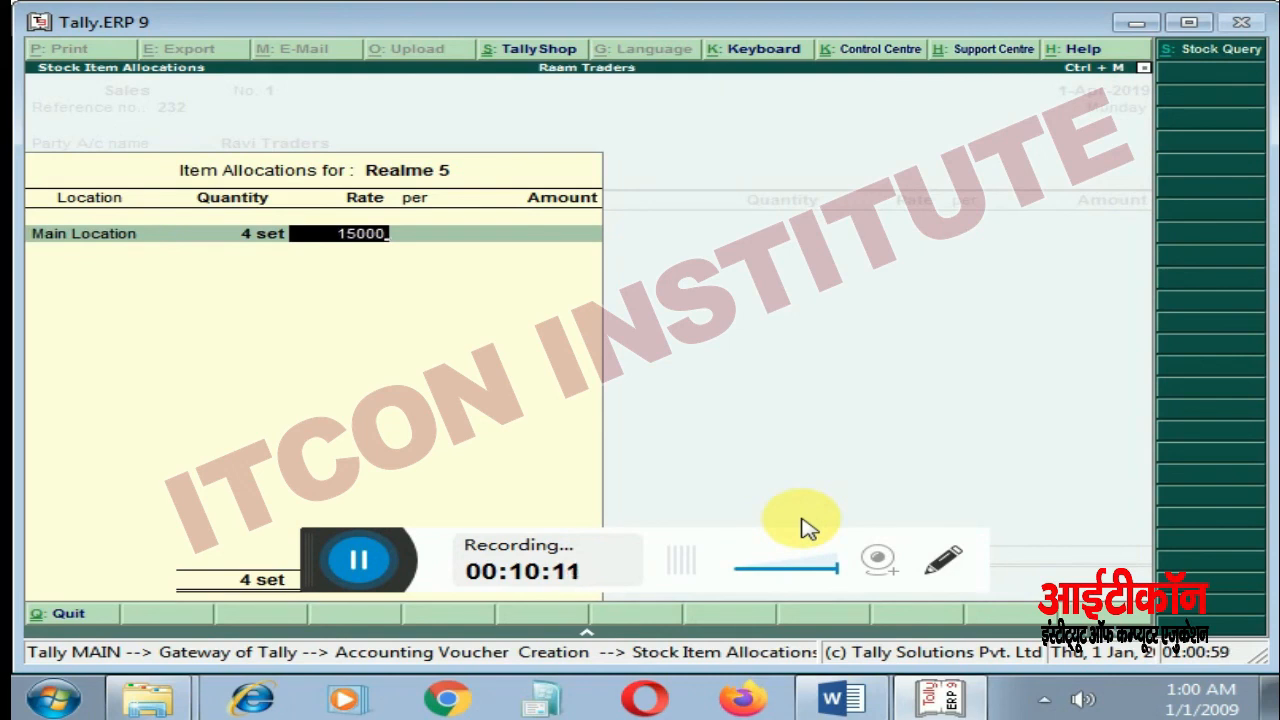
key("Return")
key("Return")
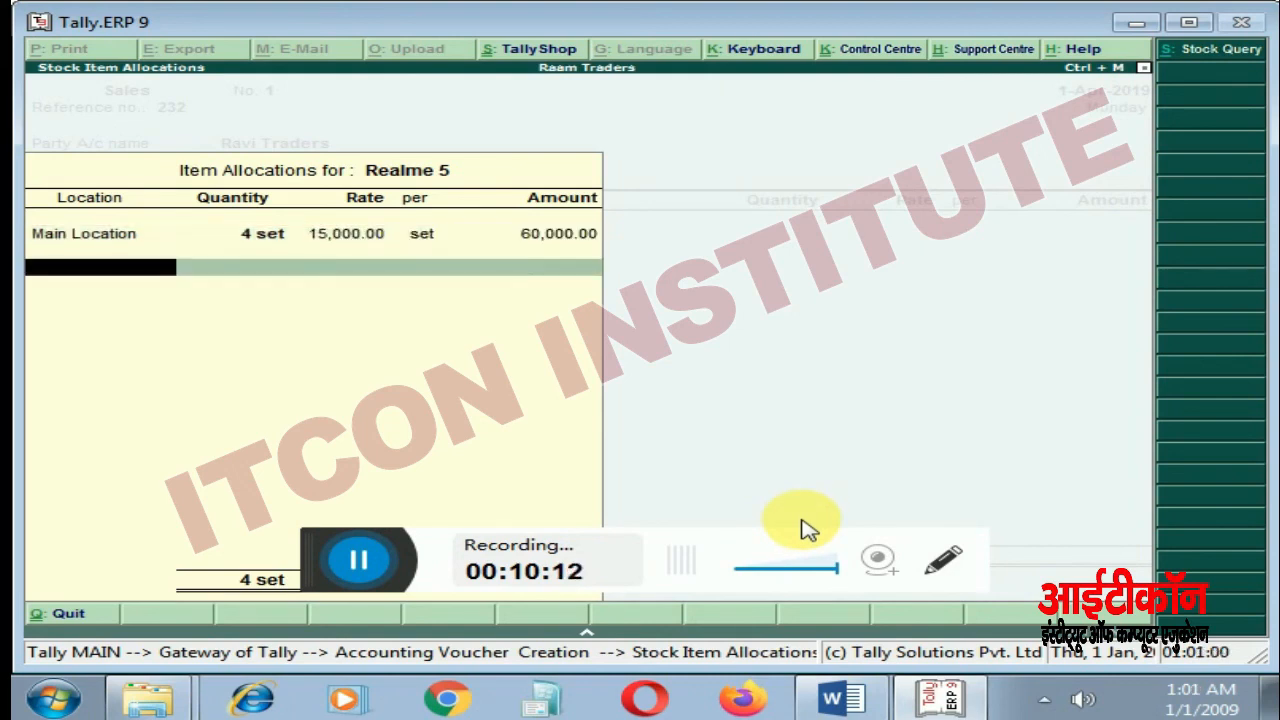
Step: End the item list, save the sales voucher without a narration and return to the Gateway
key("Return")
key("Return")
key("Return")
key("Return")
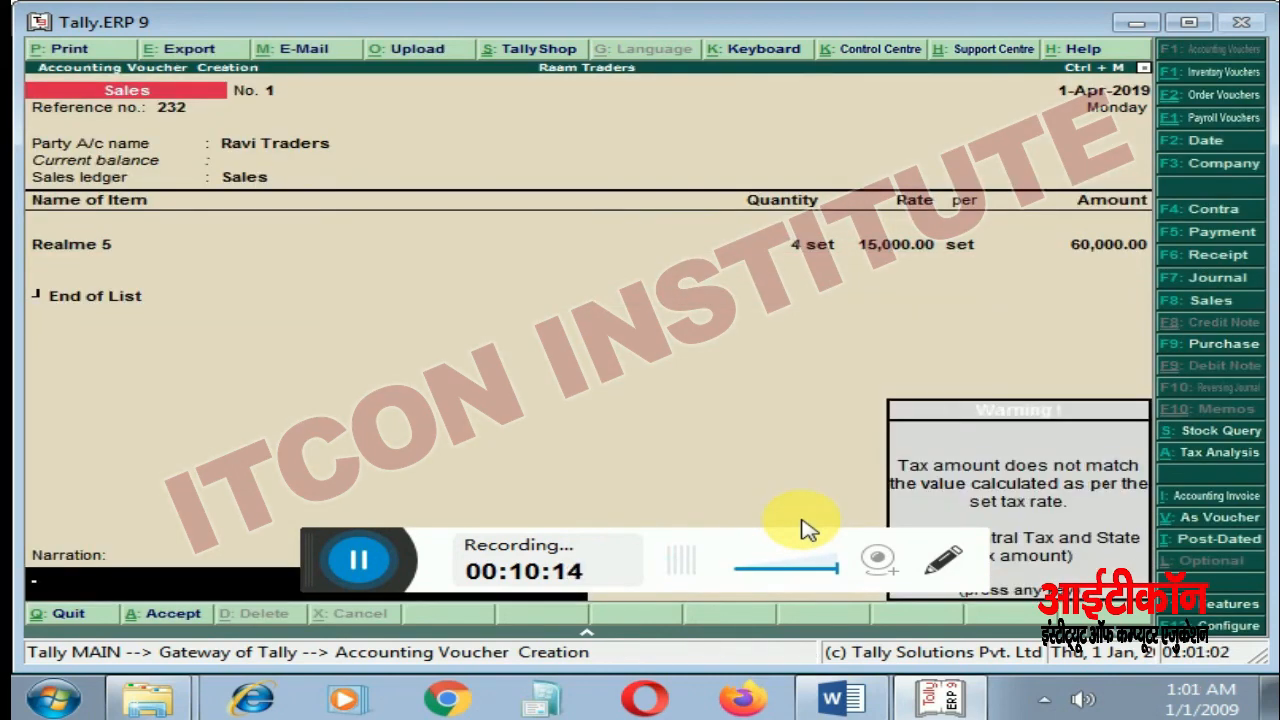
key("Return")
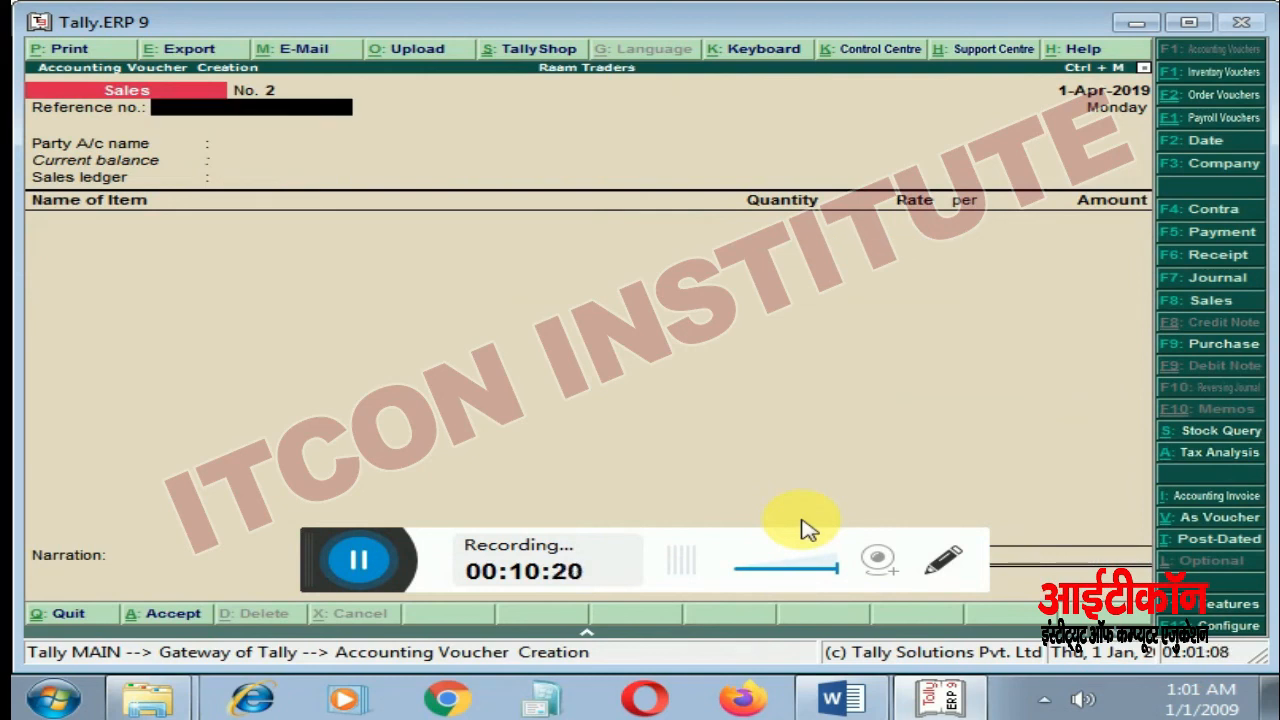
key("Escape")
key("Return")
Step: Open the Balance Sheet of Raam Traders from the Gateway's reports
key("Down")
key("Down")
key("Down")
key("Down")
key("Down")
key("Down")
key("Down")
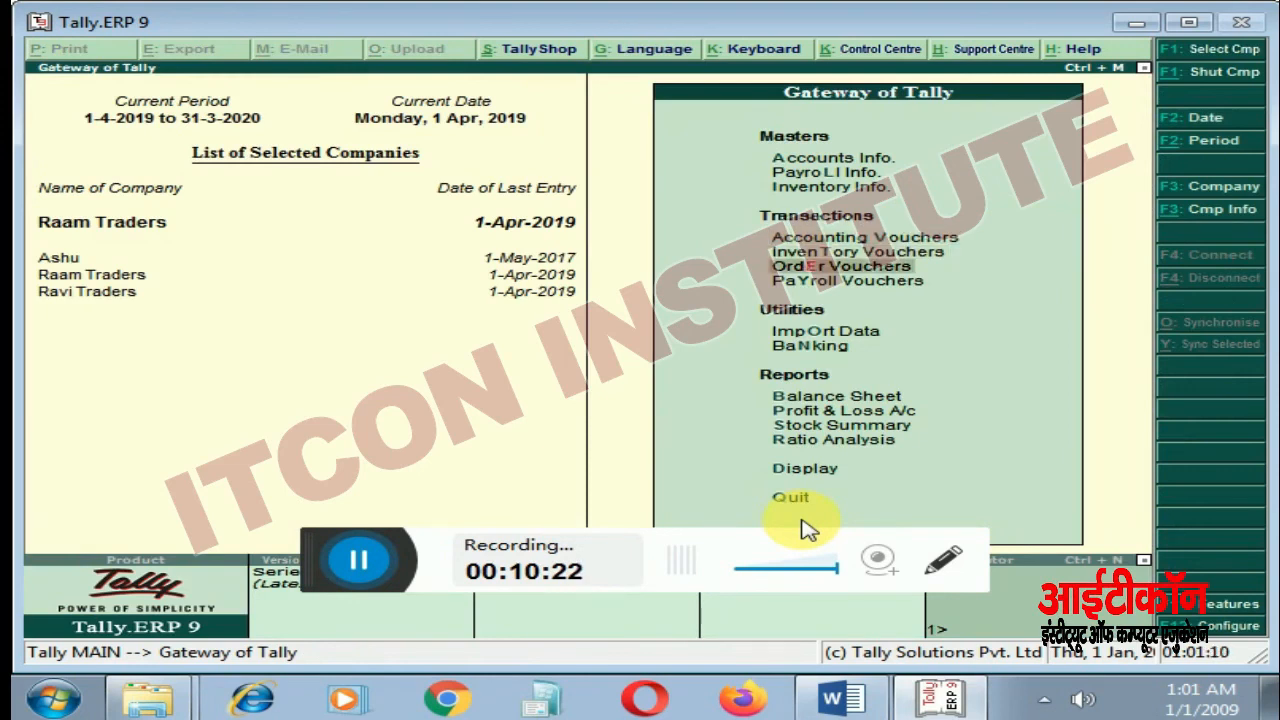
key("Up")
key("Return")
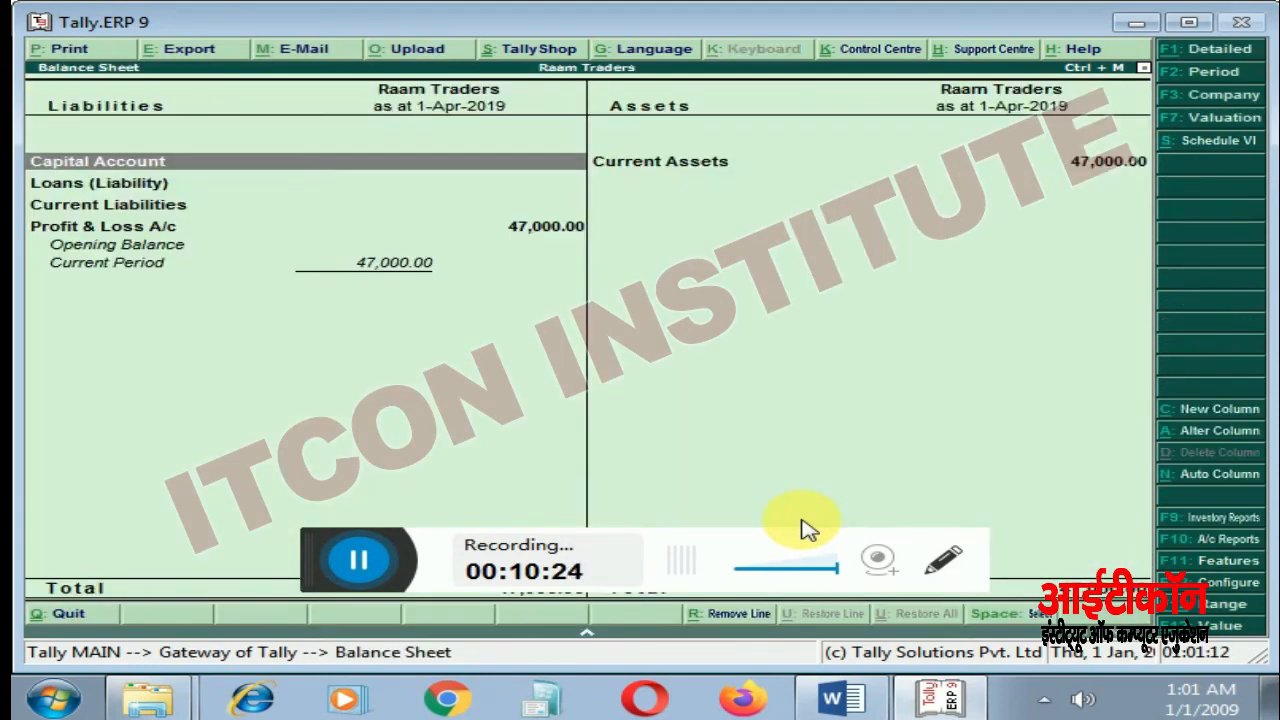
Step: Drill down through Current Assets and Sundry Debtors to view Ravi Traders' monthly summary, and return to the Gateway
key("Right")
key("Return")
key("Down")
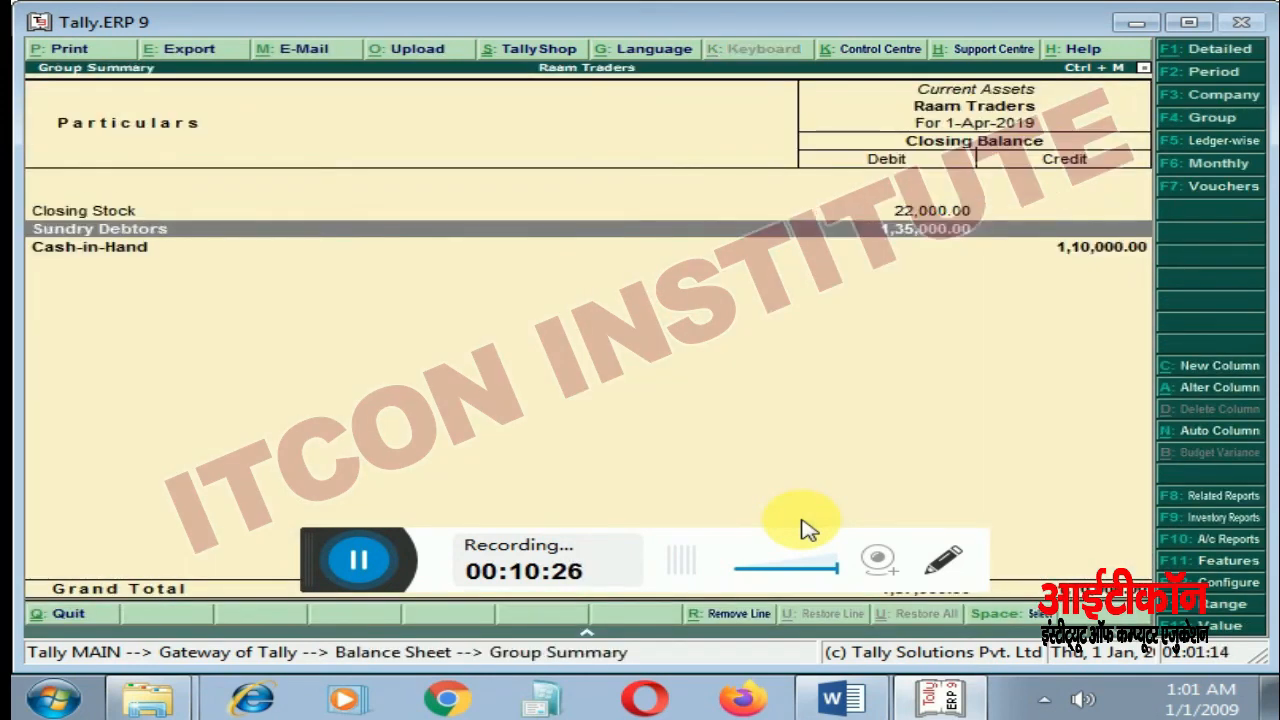
key("Return")
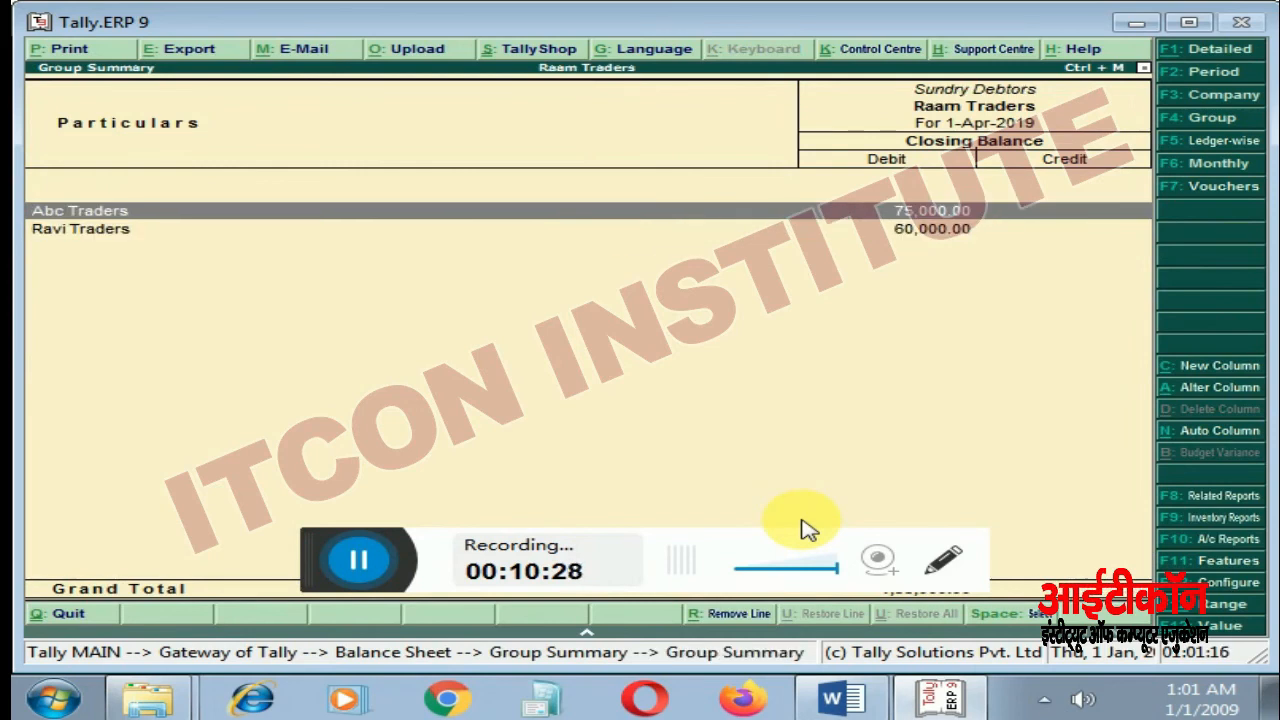
key("Down")
key("Return")
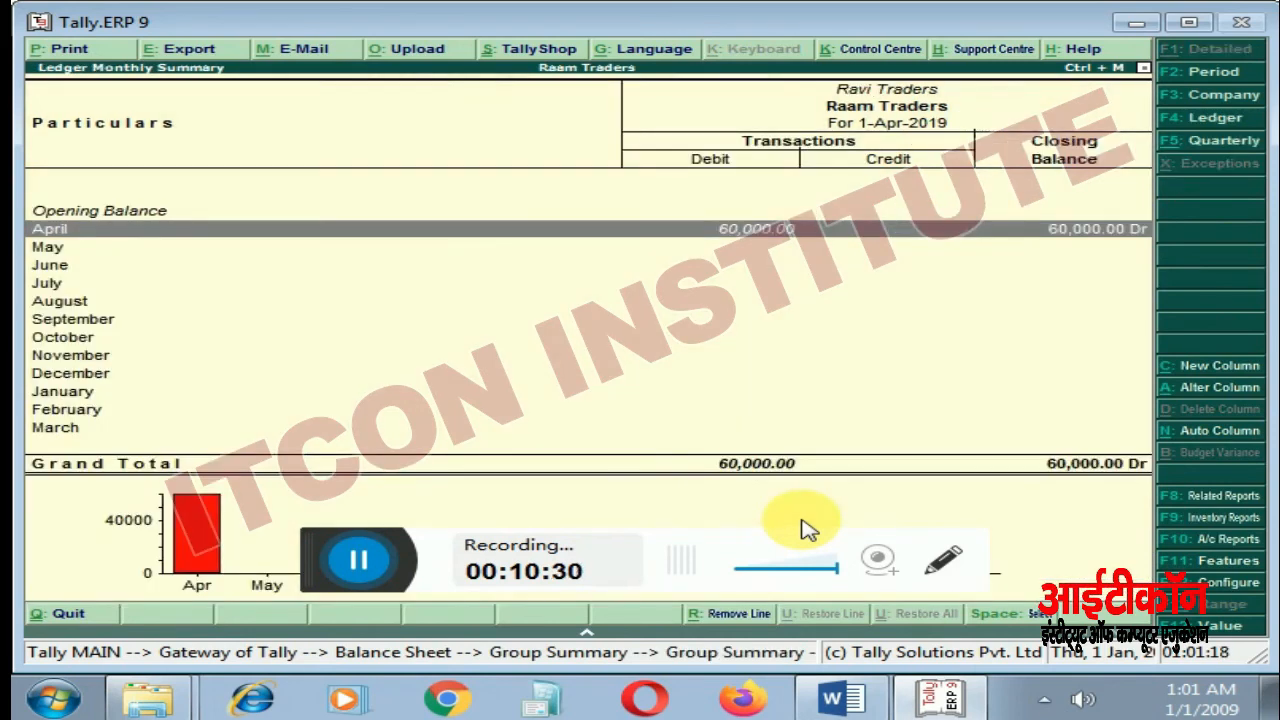
key("Escape")
key("Escape")
key("Escape")
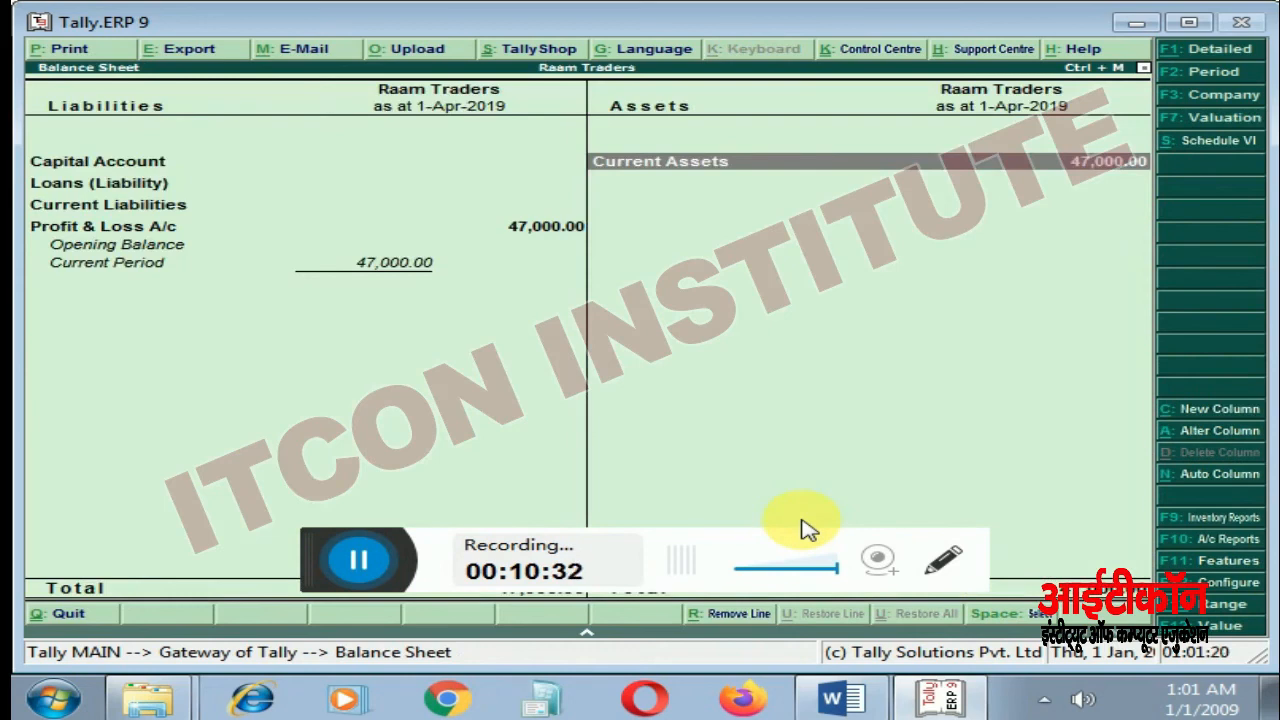
key("Escape")
Step: Open accounting voucher entry and change the voucher type to Receipt
key("Up")
key("Up")
key("Up")
key("Up")
key("Up")
key("Up")
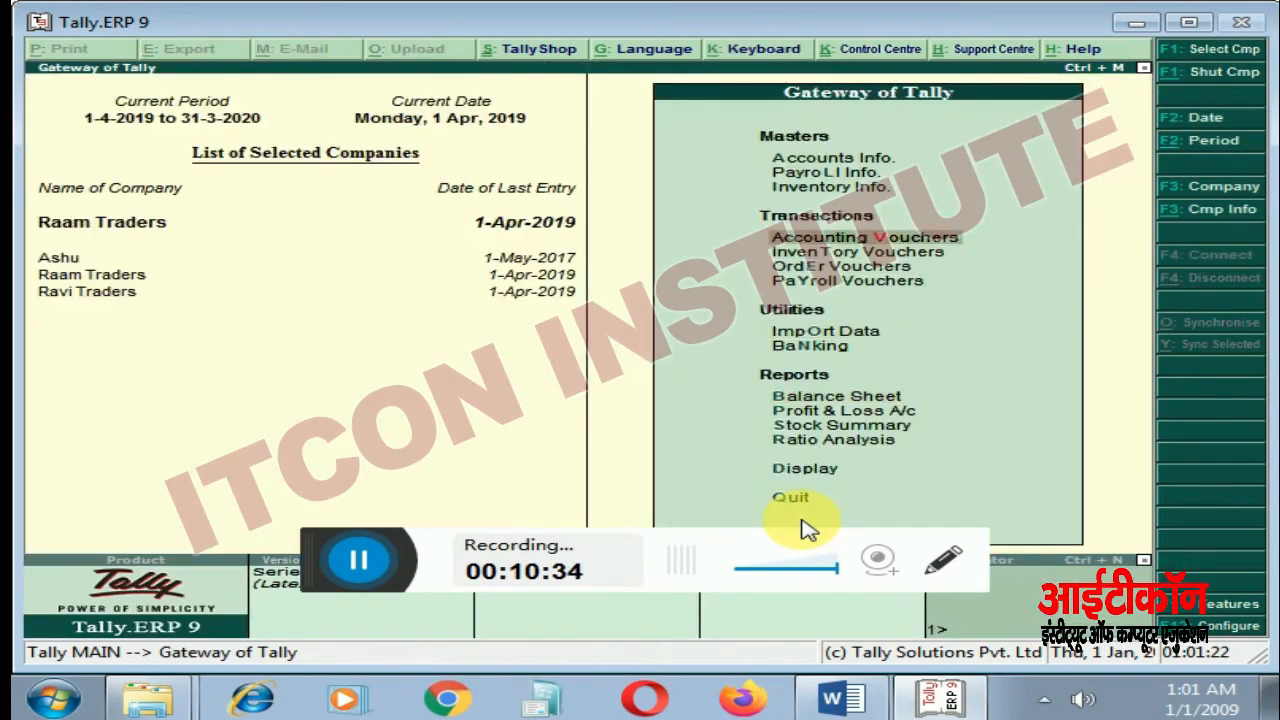
key("Return")
key("F6")
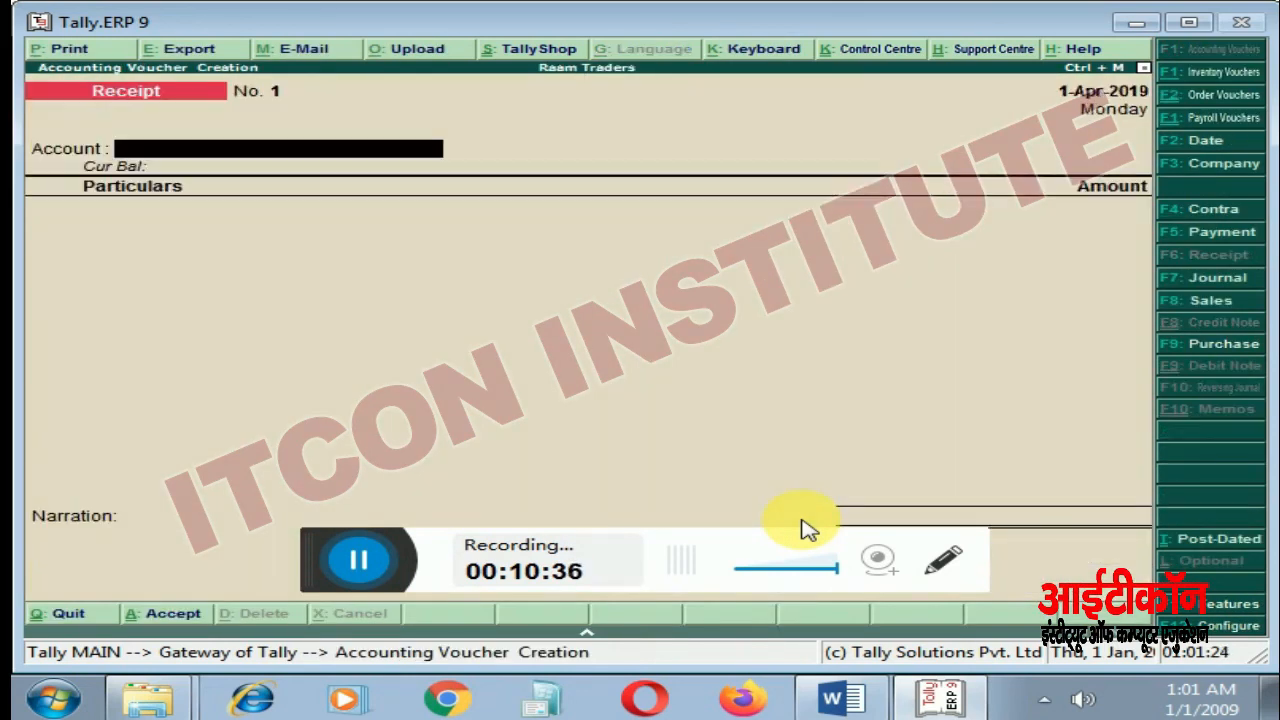
Step: Select Cash as the receipt's account and Ravi Traders as the ledger in its particulars
type("C")
key("Return")
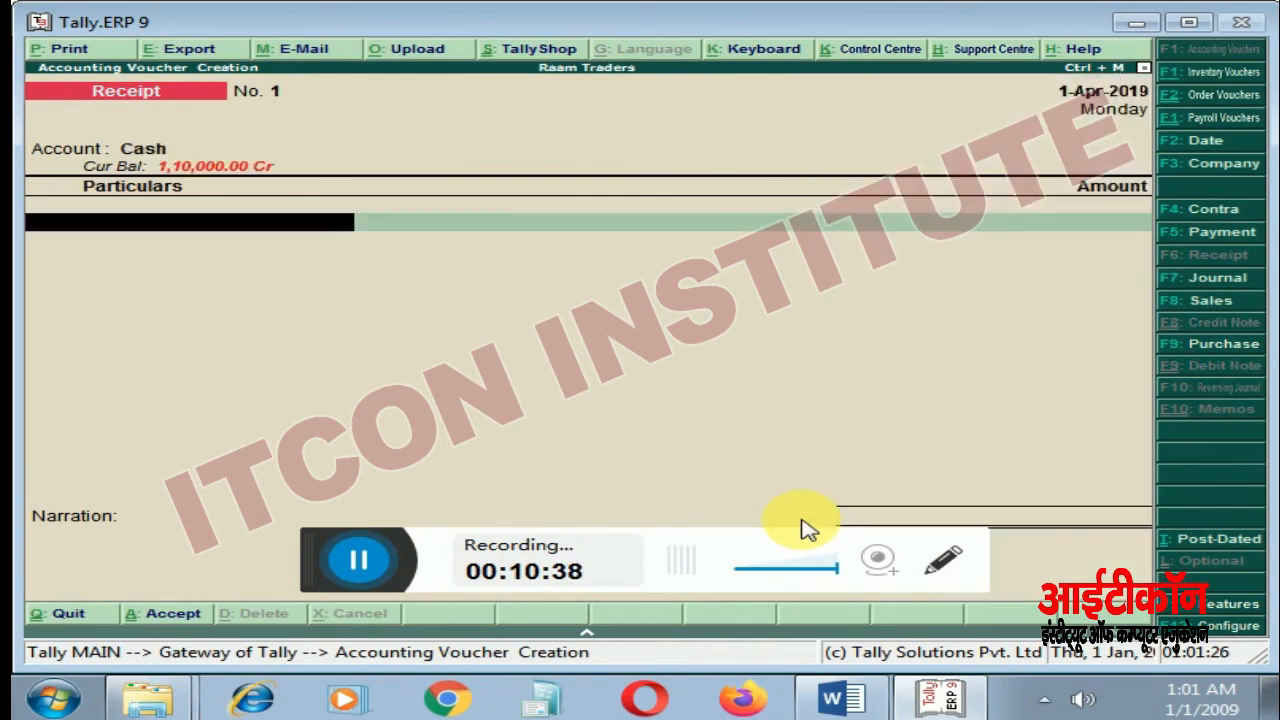
key("Down")
key("Down")
key("Down")
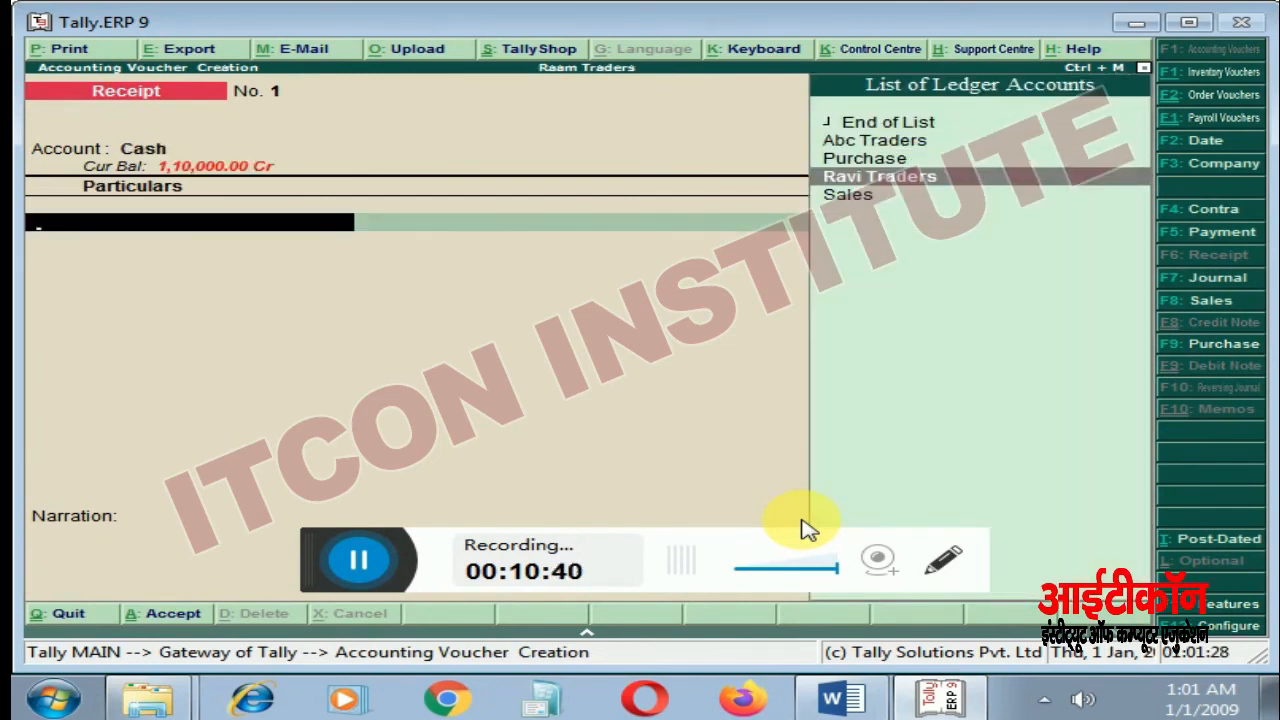
key("Return")
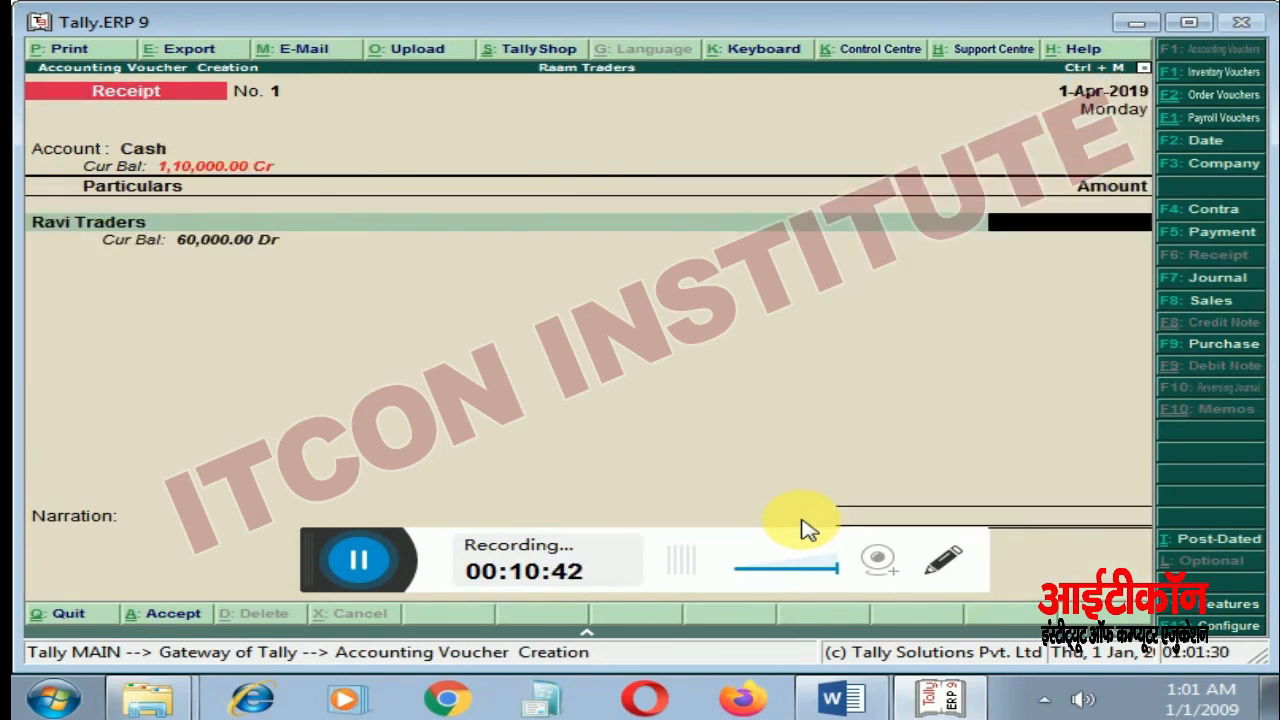
Step: Enter a receipt of 40,000, allocate it in full to pending bill 1 as Agst Ref, and leave the narration blank
type("40,000")
key("Return")
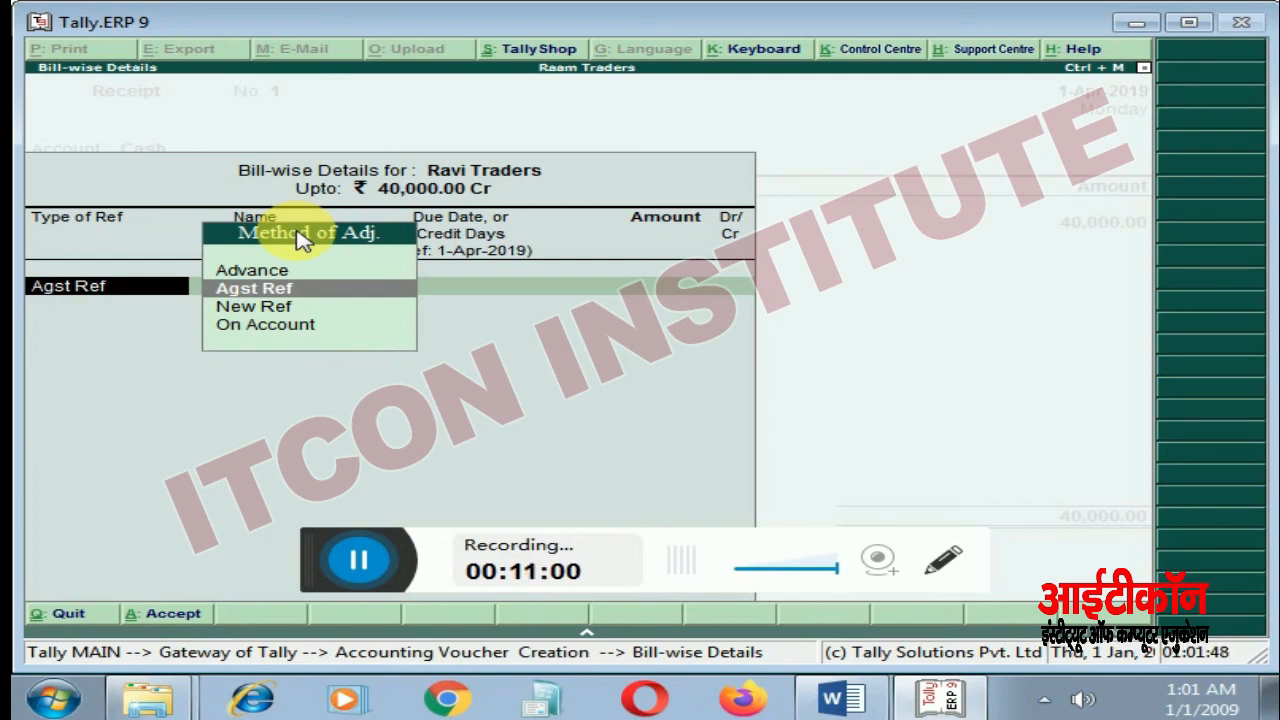
left_click(245, 289)
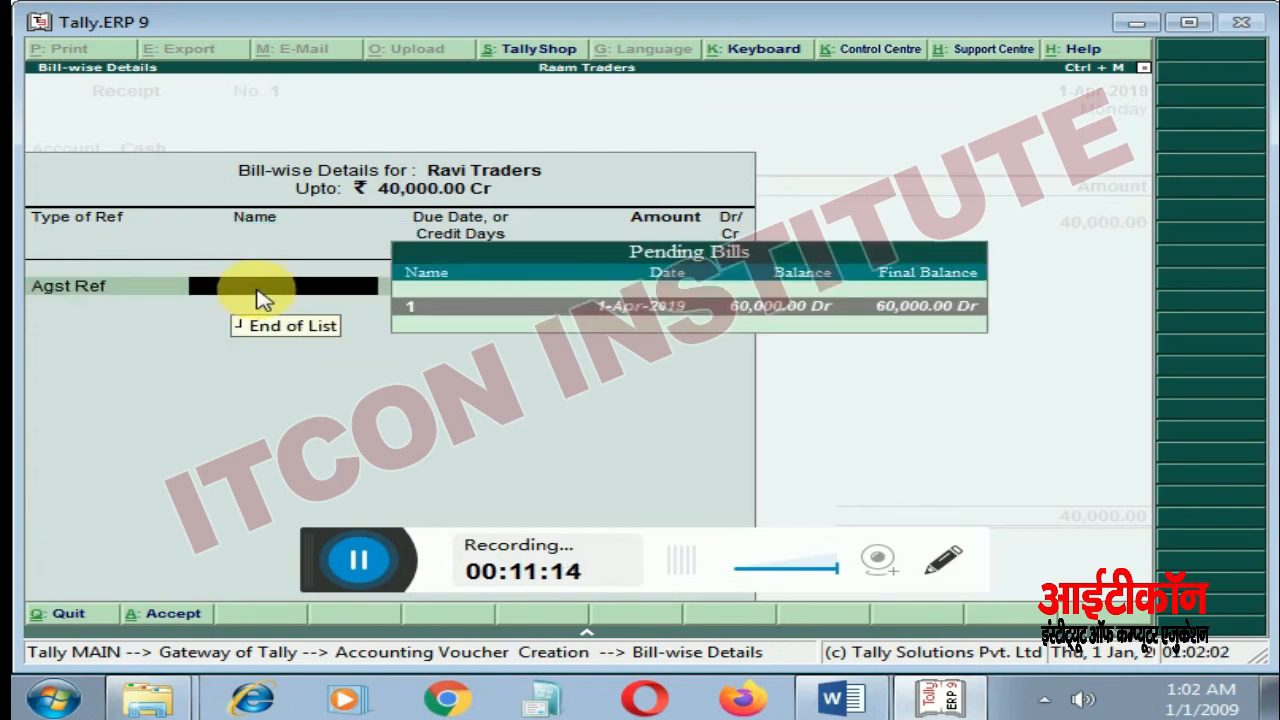
key("Return")
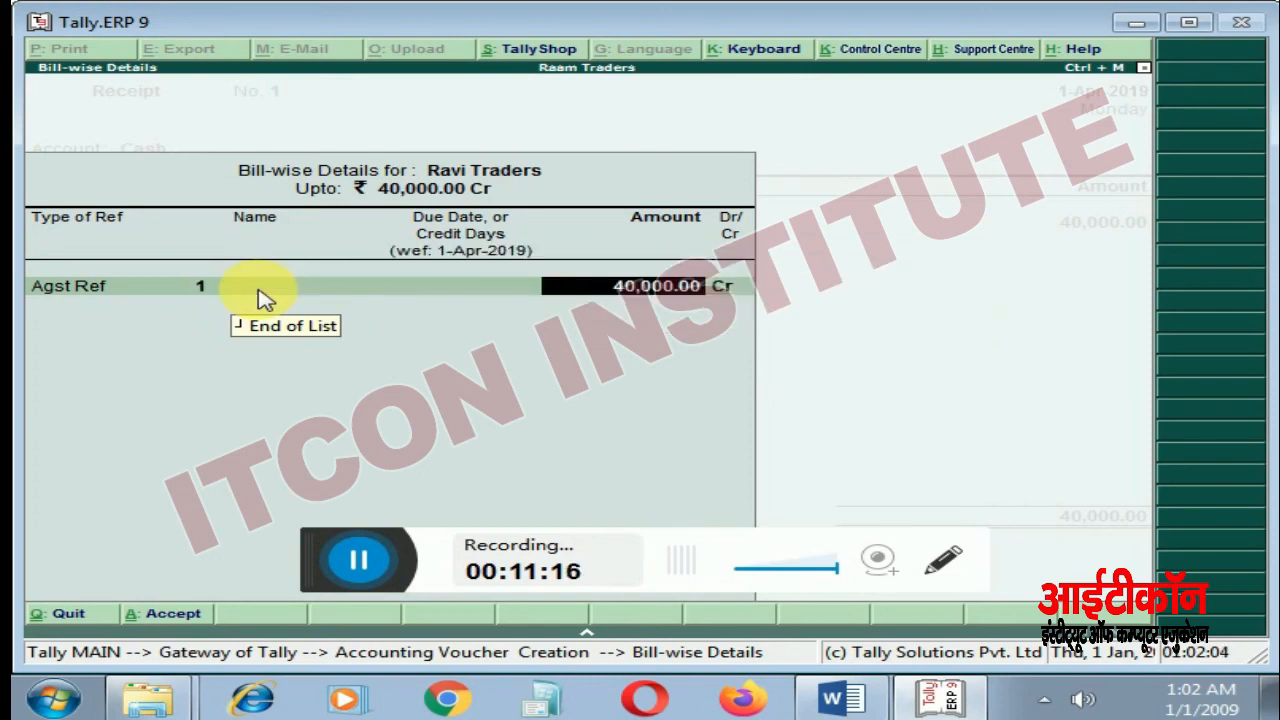
key("Return")
key("Return")
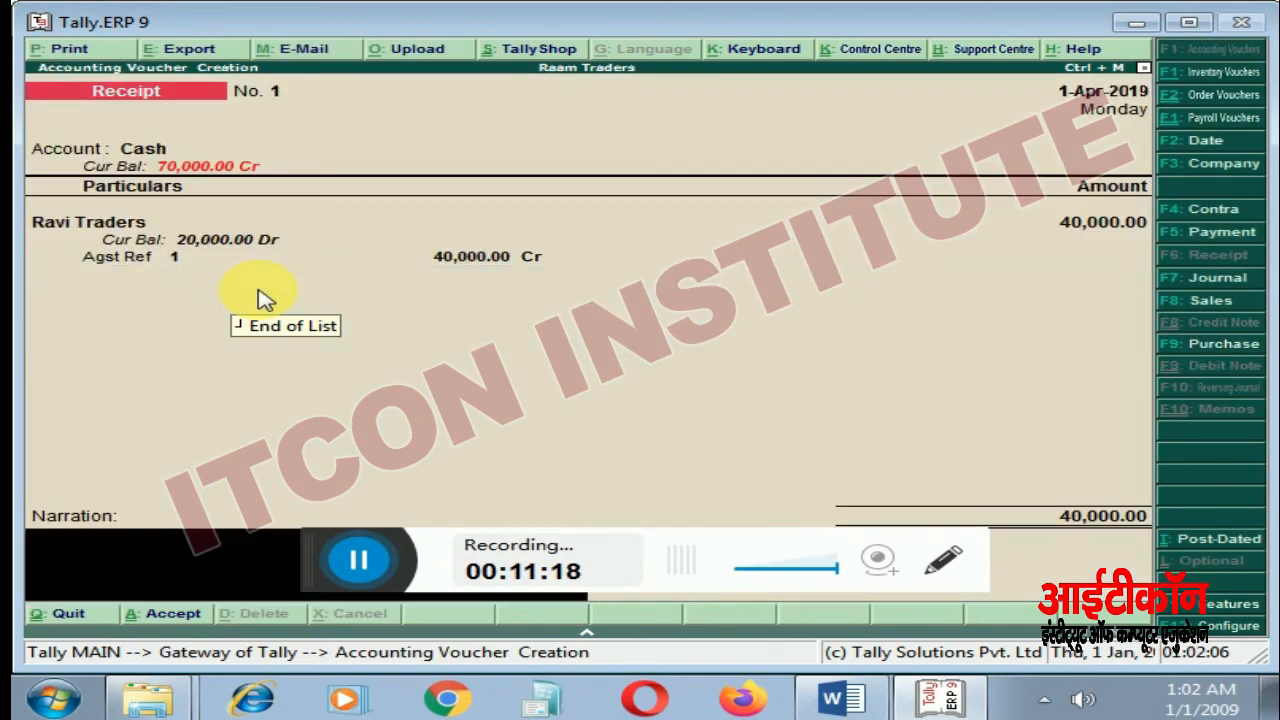
key("Return")
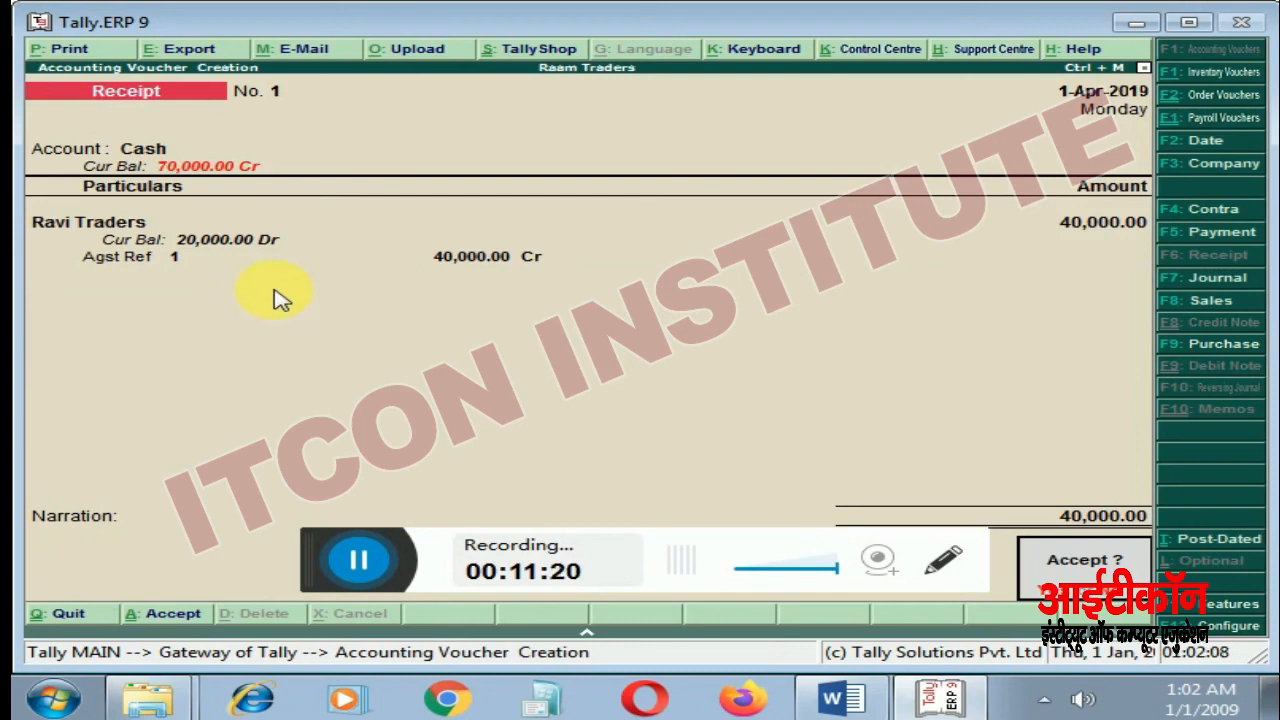